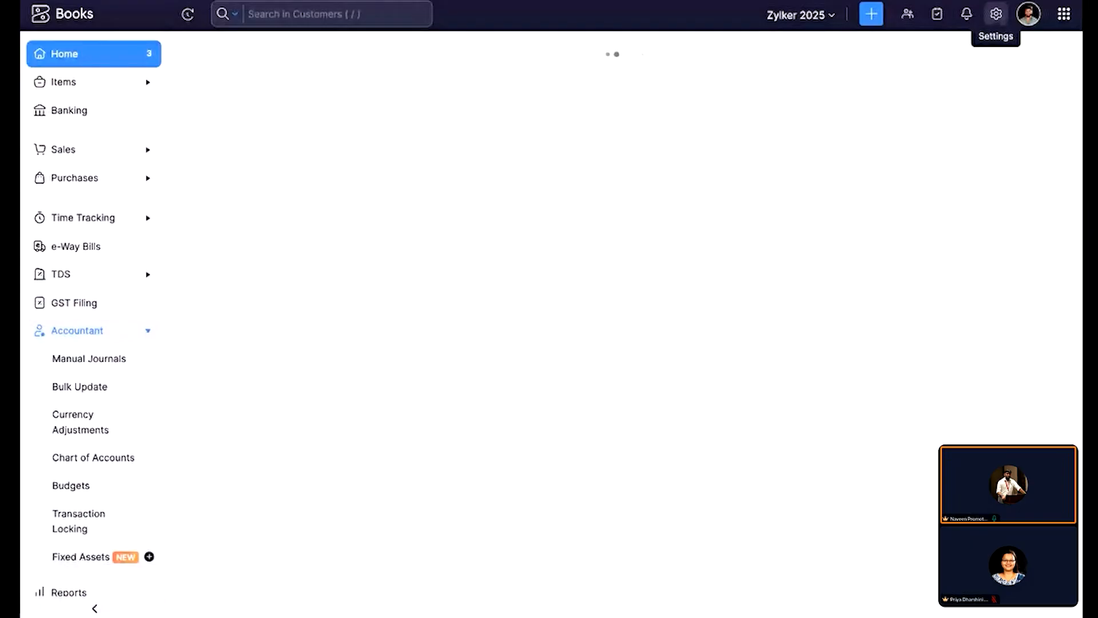
Step: Check in the General preferences that the Fixed Asset module is enabled, and close the settings
{"action": "left_click", "coordinate": [542, 191]}
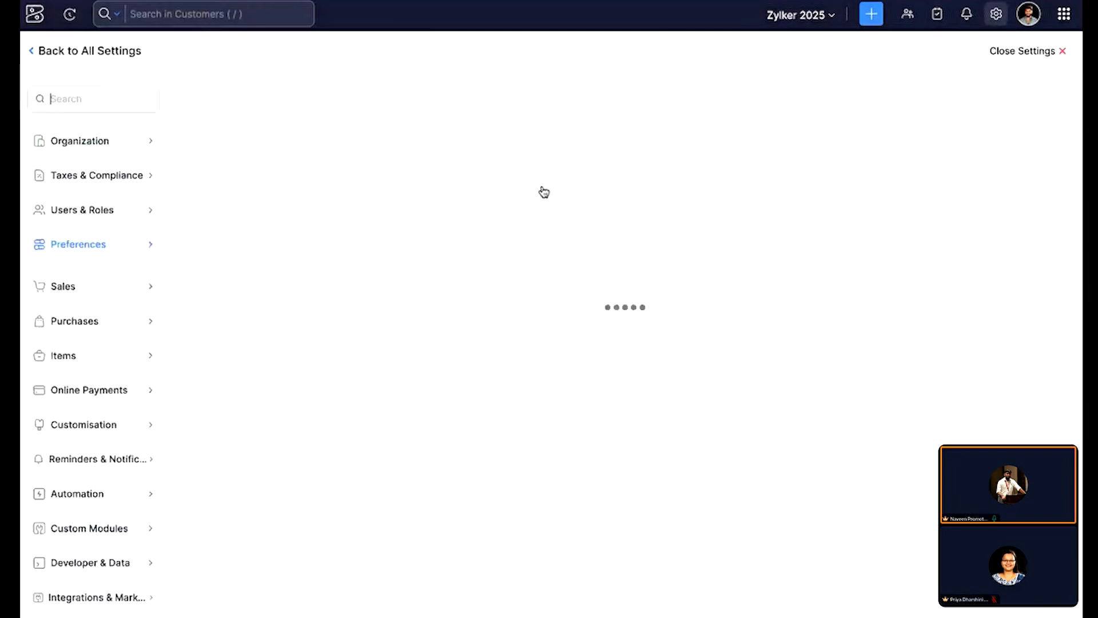
{"action": "scroll", "coordinate": [294, 394], "scroll_direction": "down", "scroll_amount": 1}
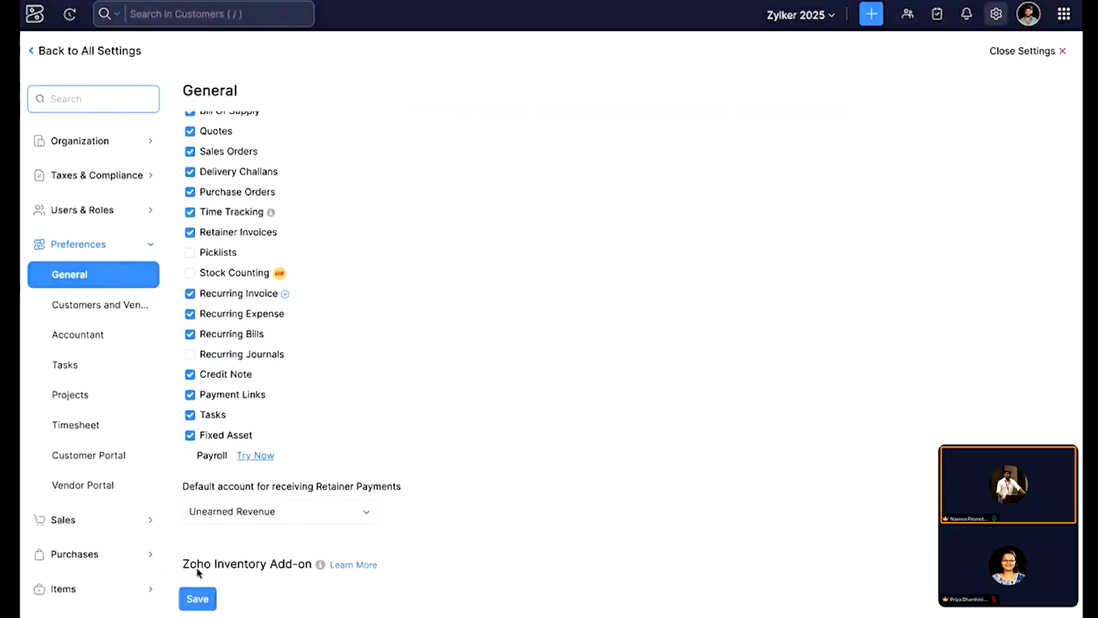
{"action": "left_click", "coordinate": [1005, 46]}
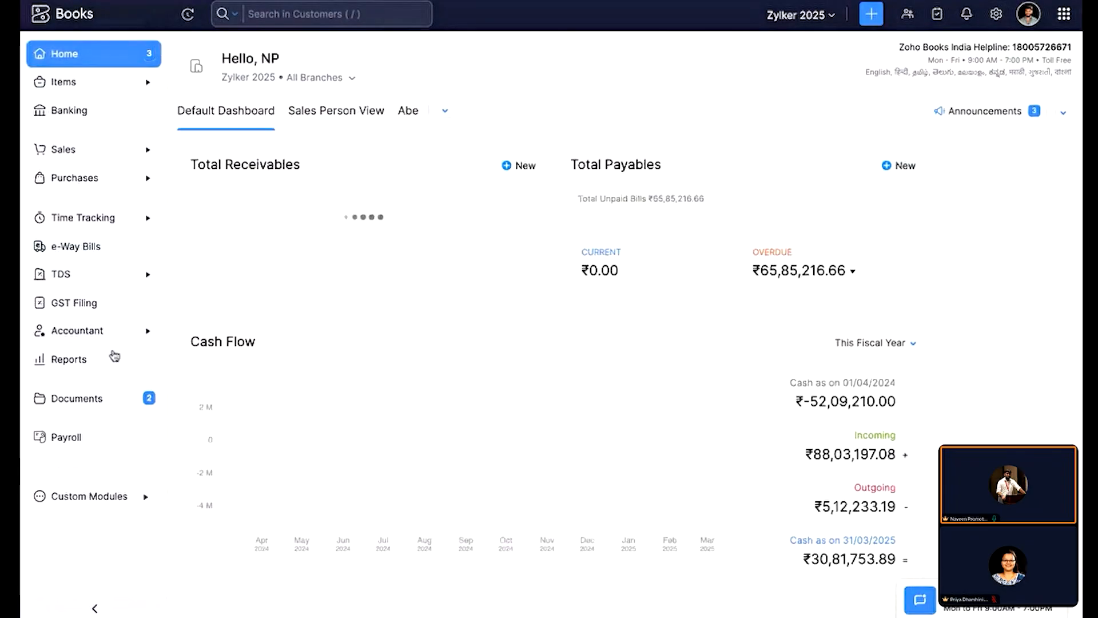
Step: Go to the accountant's fixed asset register and start a new fixed asset
{"action": "left_click", "coordinate": [117, 332]}
{"action": "scroll", "coordinate": [105, 399], "scroll_direction": "down", "scroll_amount": 2}
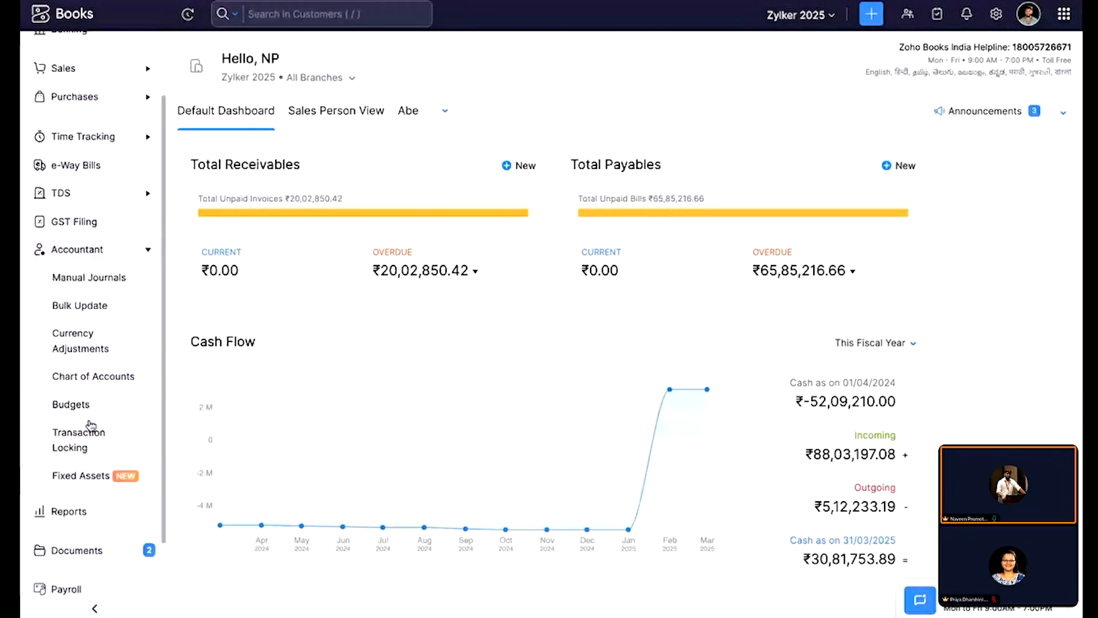
{"action": "left_click", "coordinate": [75, 477]}
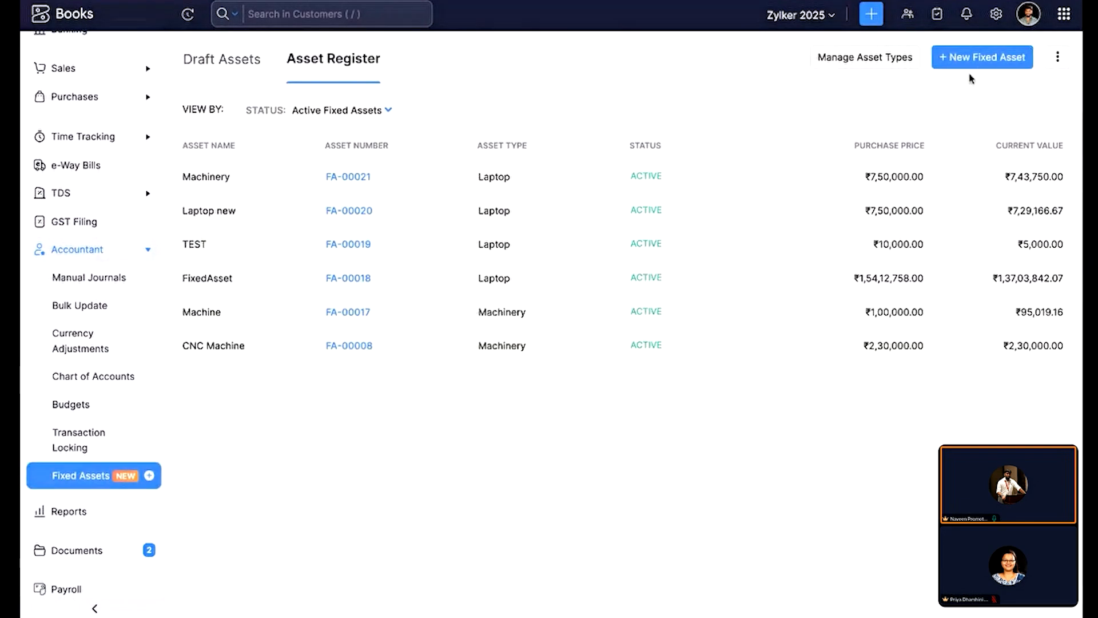
{"action": "left_click", "coordinate": [997, 58]}
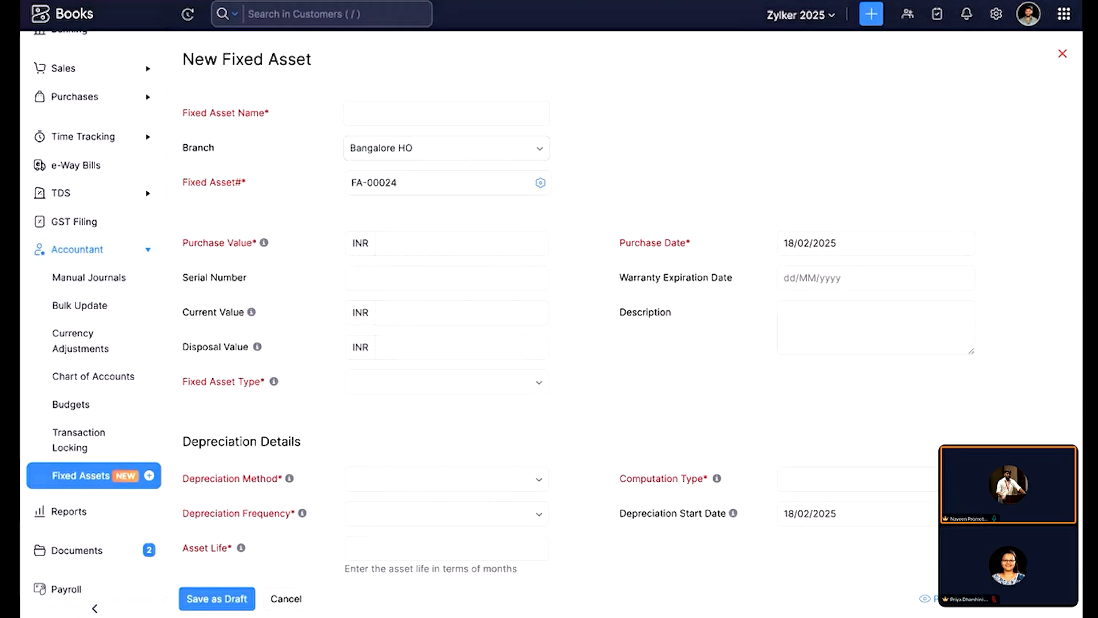
Step: Name the new asset "Fixed Asset" and set its purchase value to INR 100000
{"action": "left_click", "coordinate": [220, 241]}
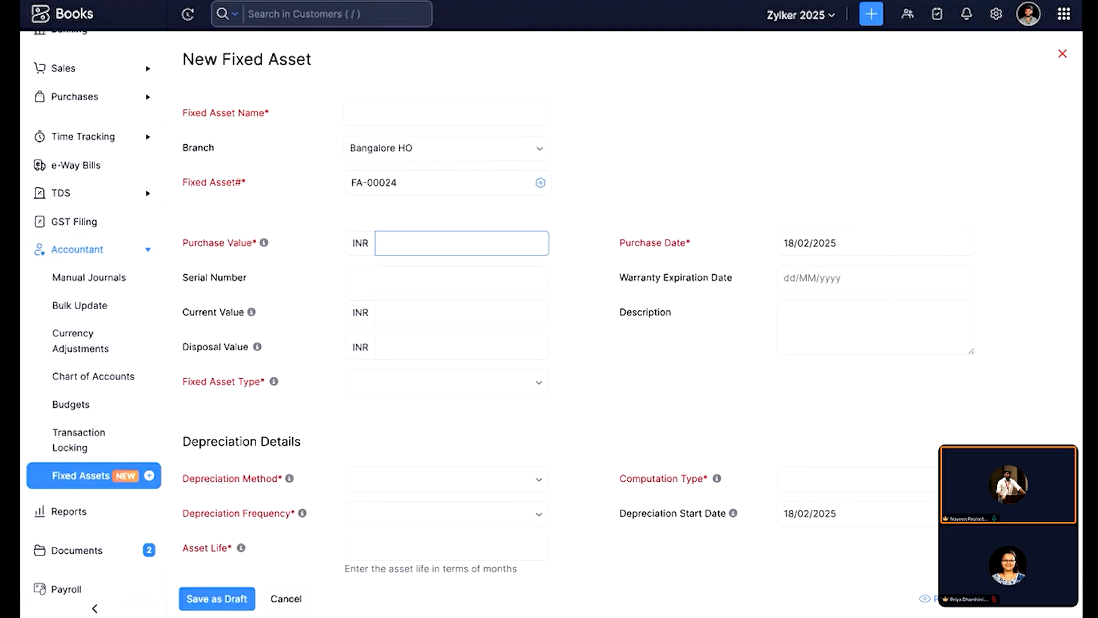
{"action": "left_click", "coordinate": [217, 277]}
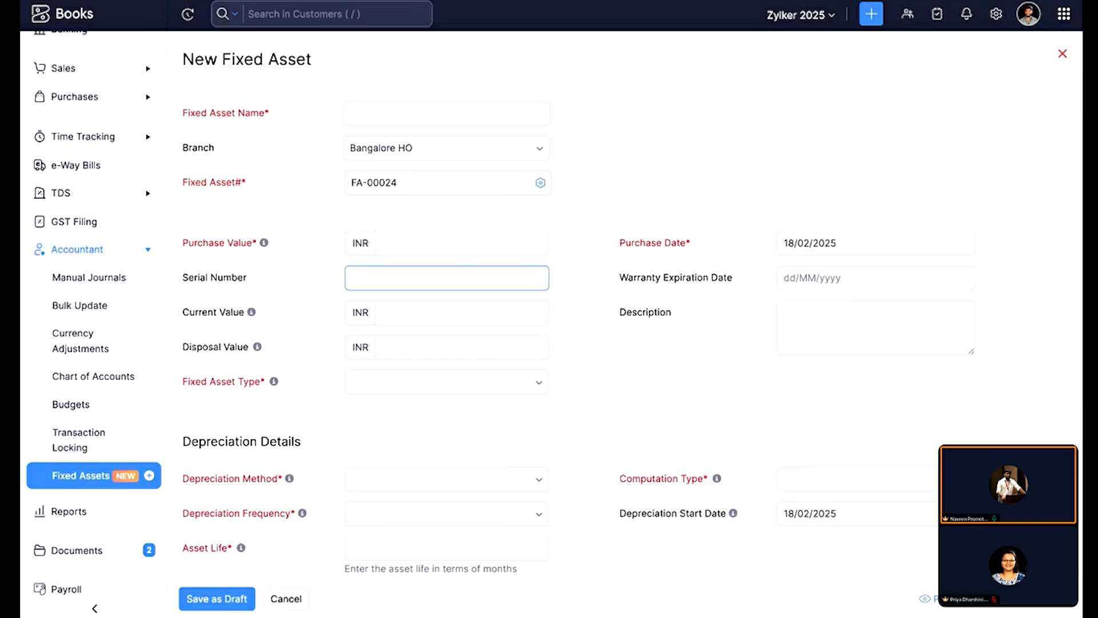
{"action": "left_click", "coordinate": [414, 109]}
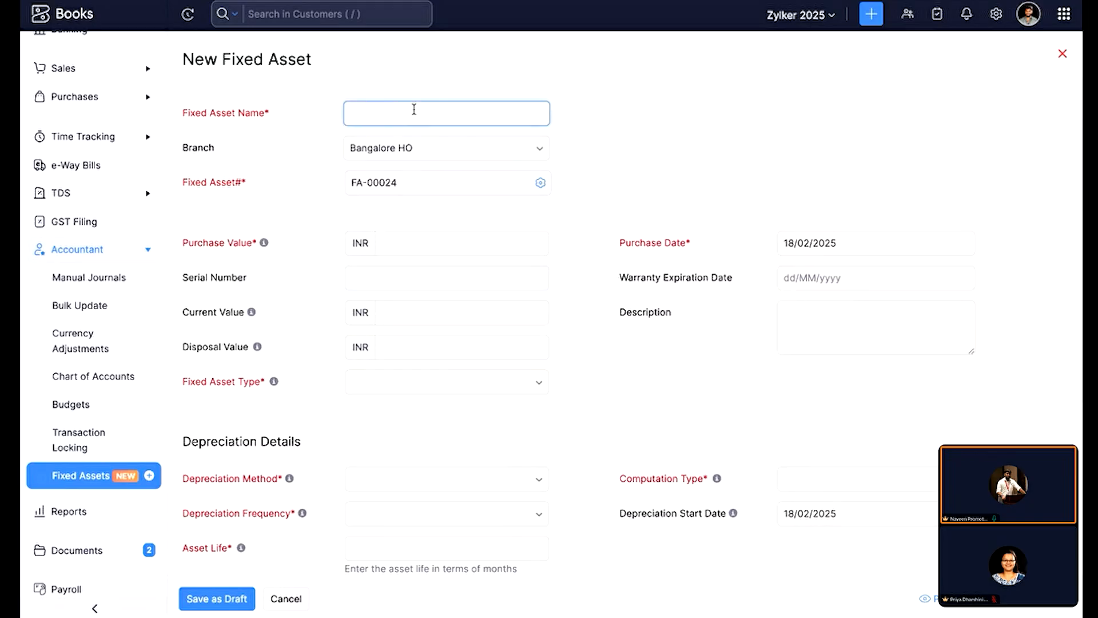
{"action": "type", "text": "Fixed Asset"}
{"action": "left_click", "coordinate": [410, 238]}
{"action": "left_click", "coordinate": [410, 239]}
{"action": "type", "text": "10000"}
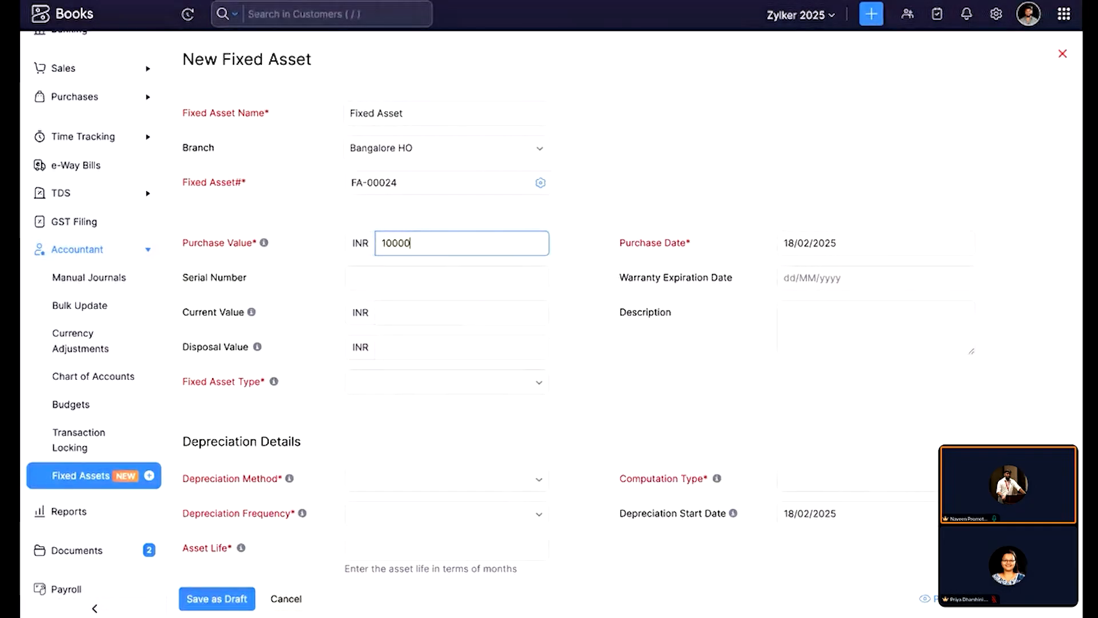
{"action": "type", "text": "0"}
Step: Set the asset's purchase date to 01/01/2024
{"action": "left_click", "coordinate": [817, 239]}
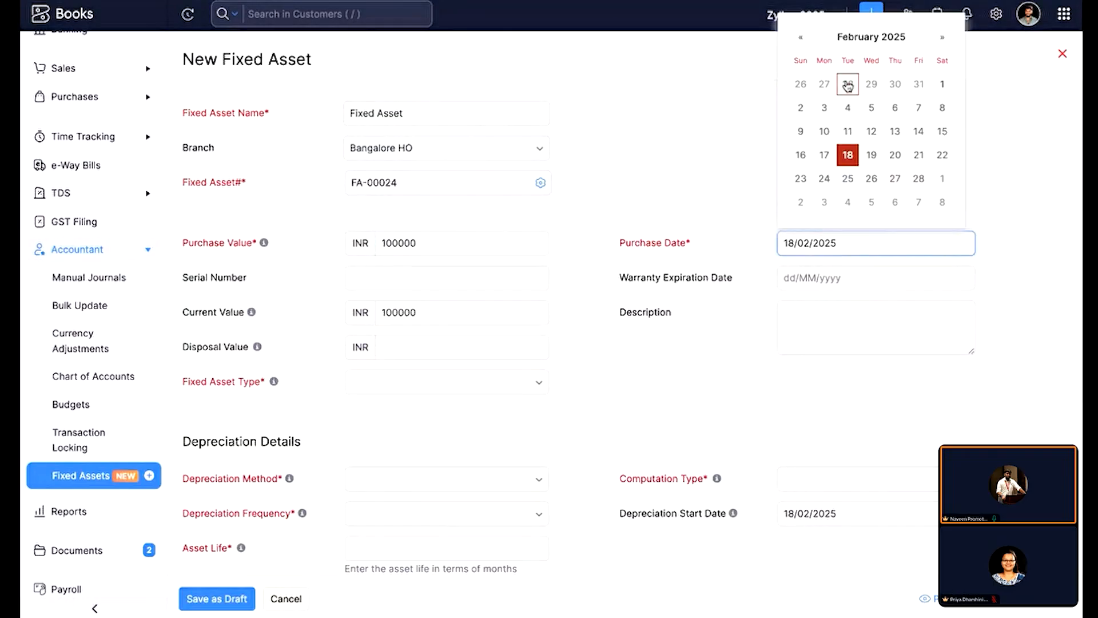
{"action": "left_click", "coordinate": [867, 40]}
{"action": "left_click", "coordinate": [796, 68]}
{"action": "left_click", "coordinate": [810, 106]}
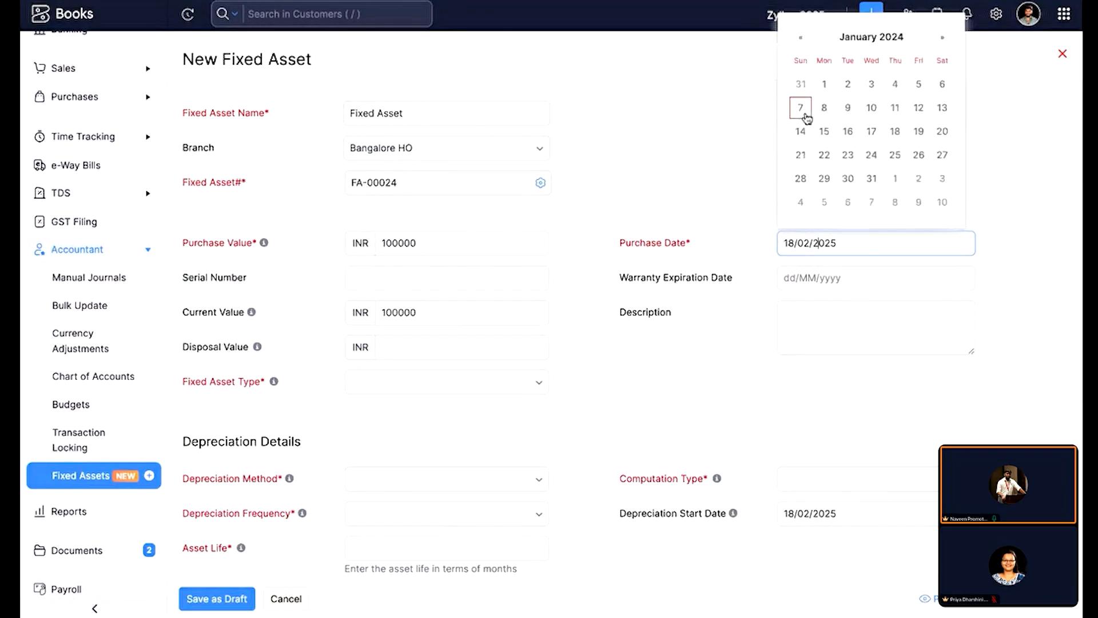
{"action": "left_click", "coordinate": [823, 85]}
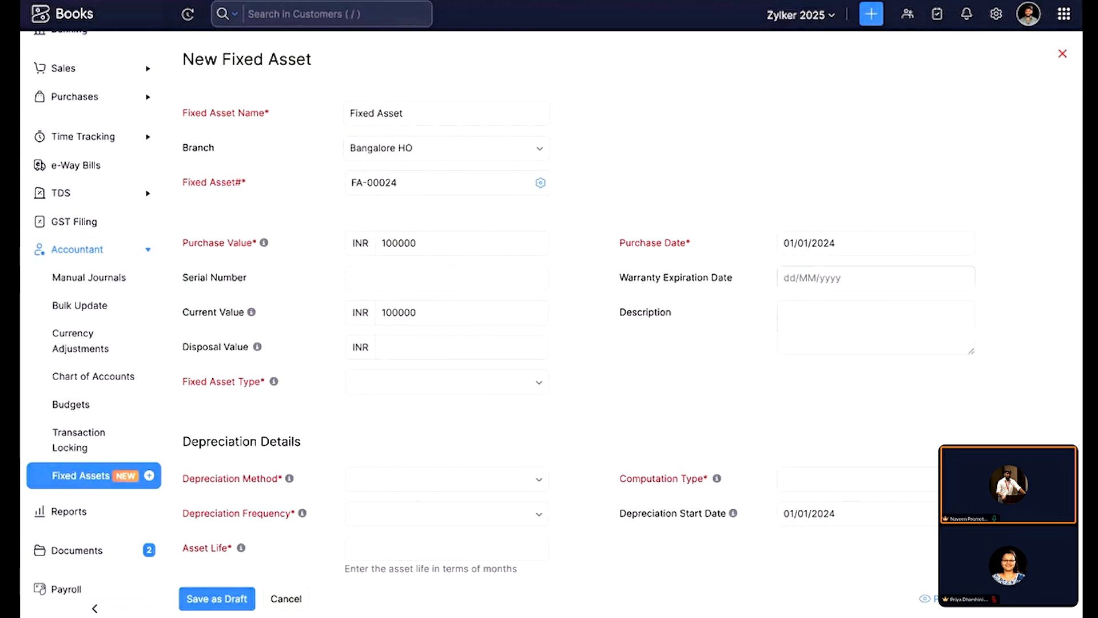
Step: Set the asset's current value to INR 75000 and its disposal value to INR 15000
{"action": "left_click", "coordinate": [478, 314]}
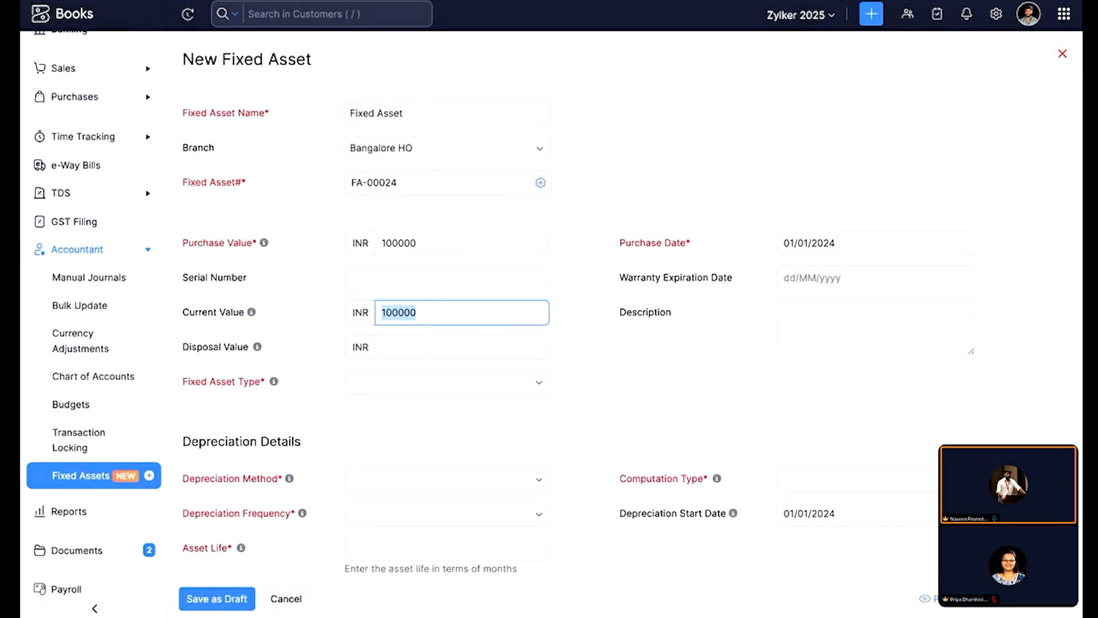
{"action": "type", "text": "75000"}
{"action": "left_click", "coordinate": [623, 376]}
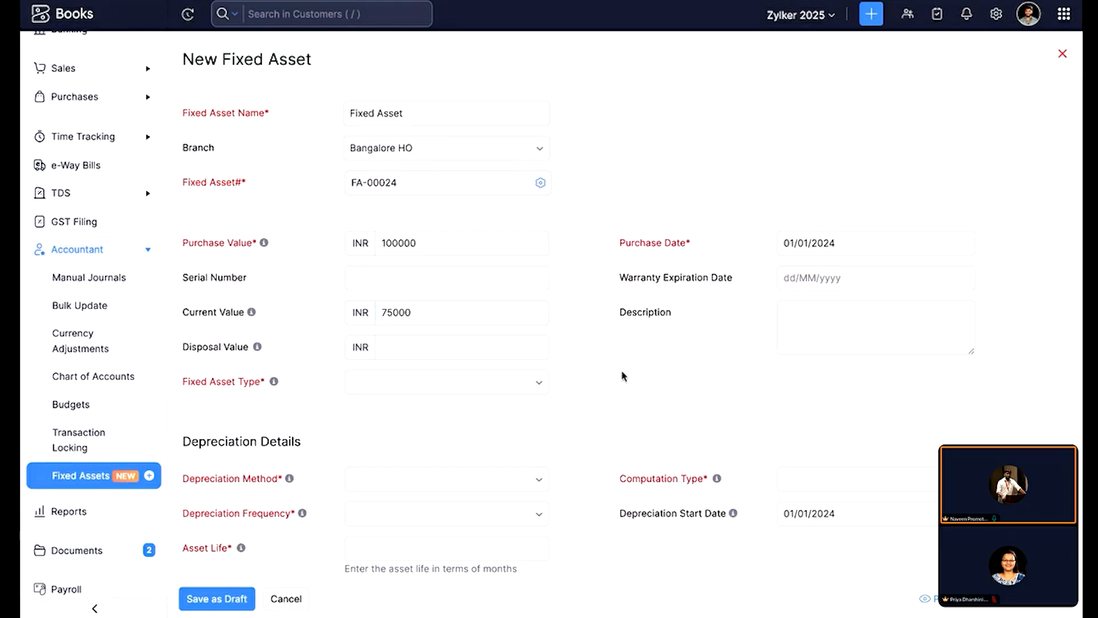
{"action": "left_click", "coordinate": [514, 289]}
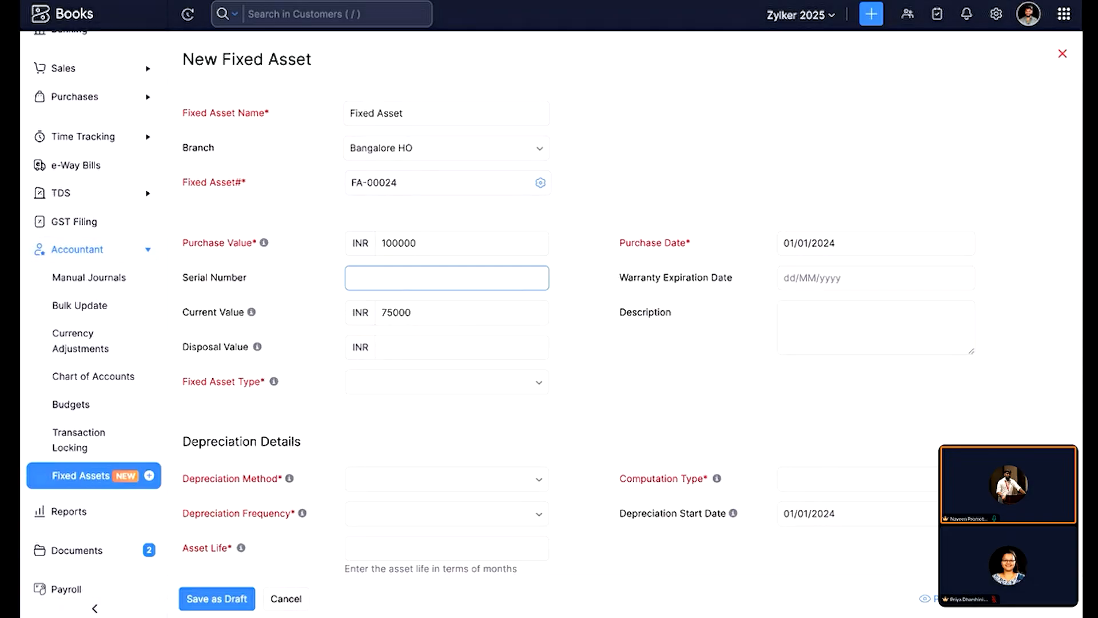
{"action": "left_click", "coordinate": [430, 350]}
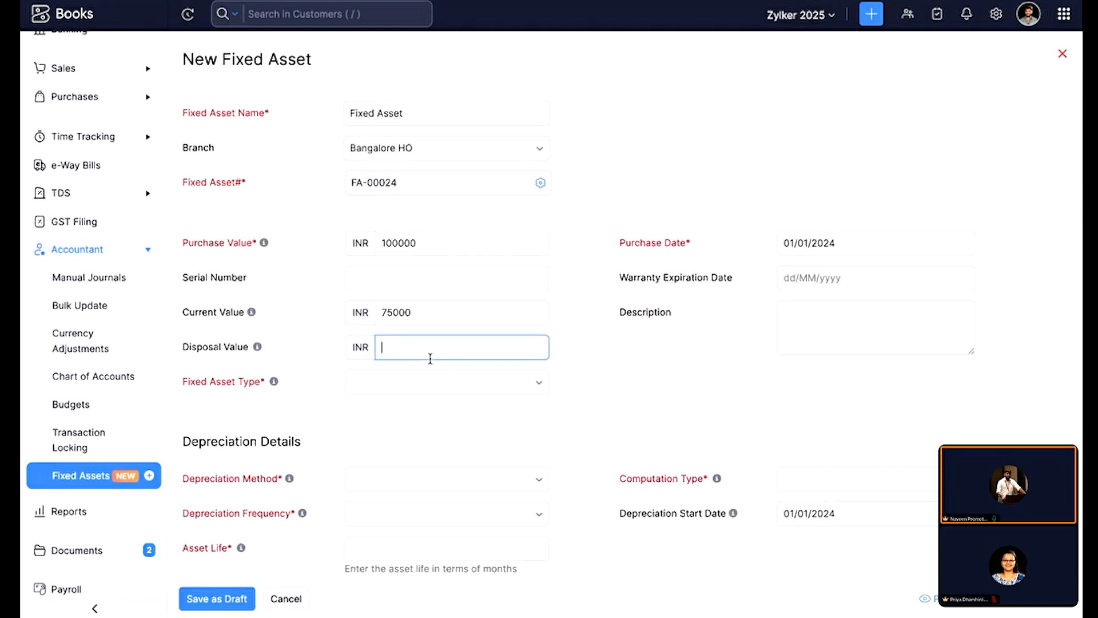
{"action": "mouse_move", "coordinate": [258, 348]}
{"action": "type", "text": "15000"}
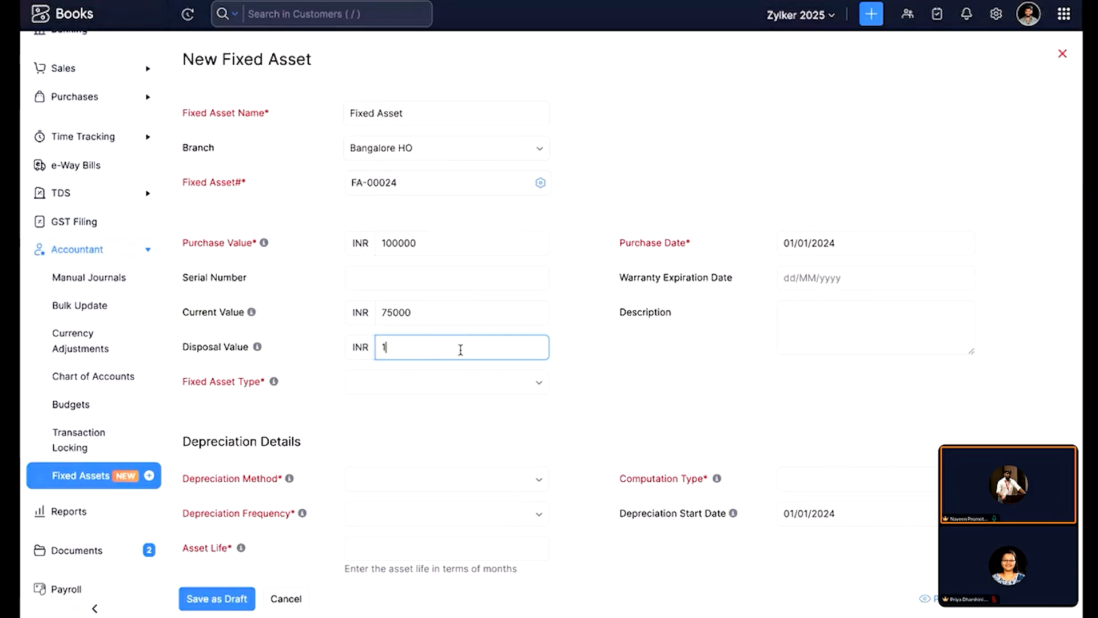
{"action": "left_click", "coordinate": [752, 388]}
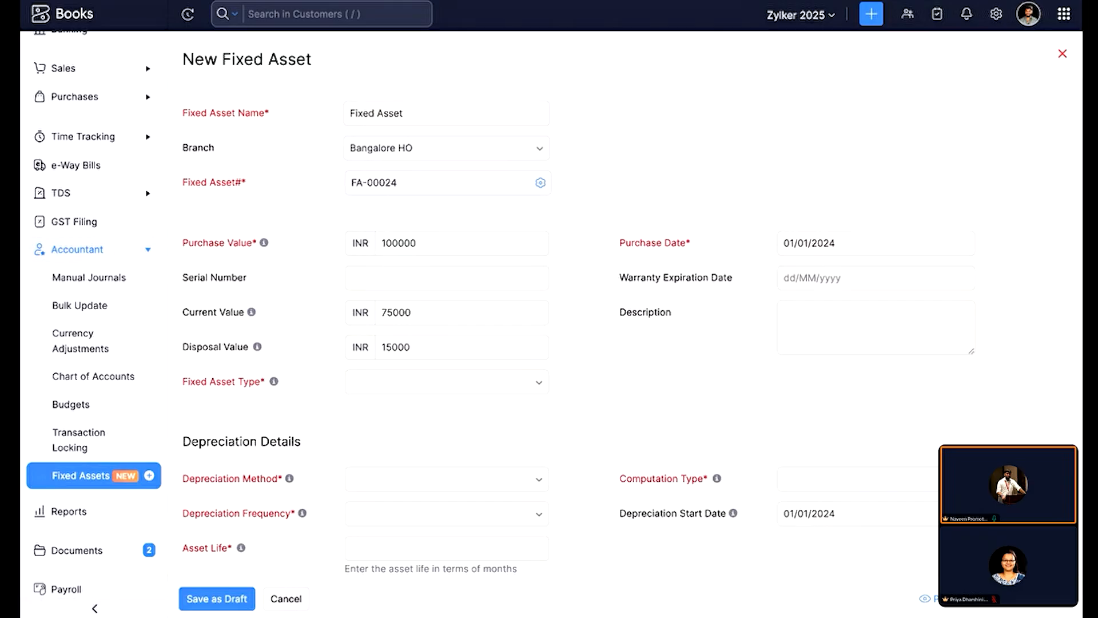
Step: Set the depreciation start date to 01/01/2025 in the depreciation details
{"action": "scroll", "coordinate": [631, 299], "scroll_direction": "down", "scroll_amount": 2}
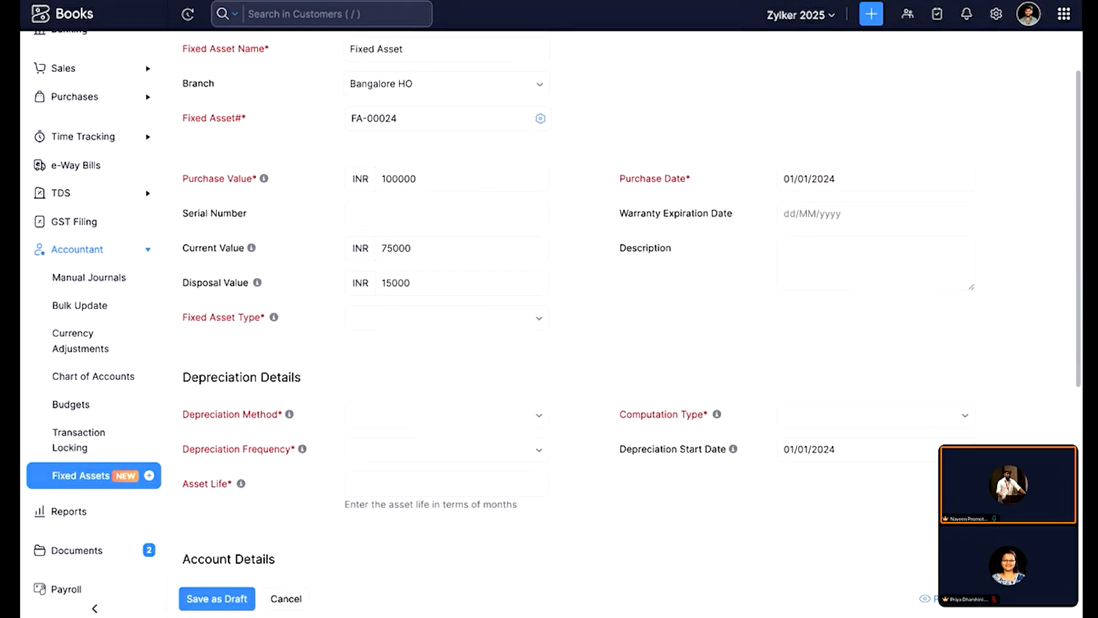
{"action": "scroll", "coordinate": [402, 331], "scroll_direction": "down", "scroll_amount": 2}
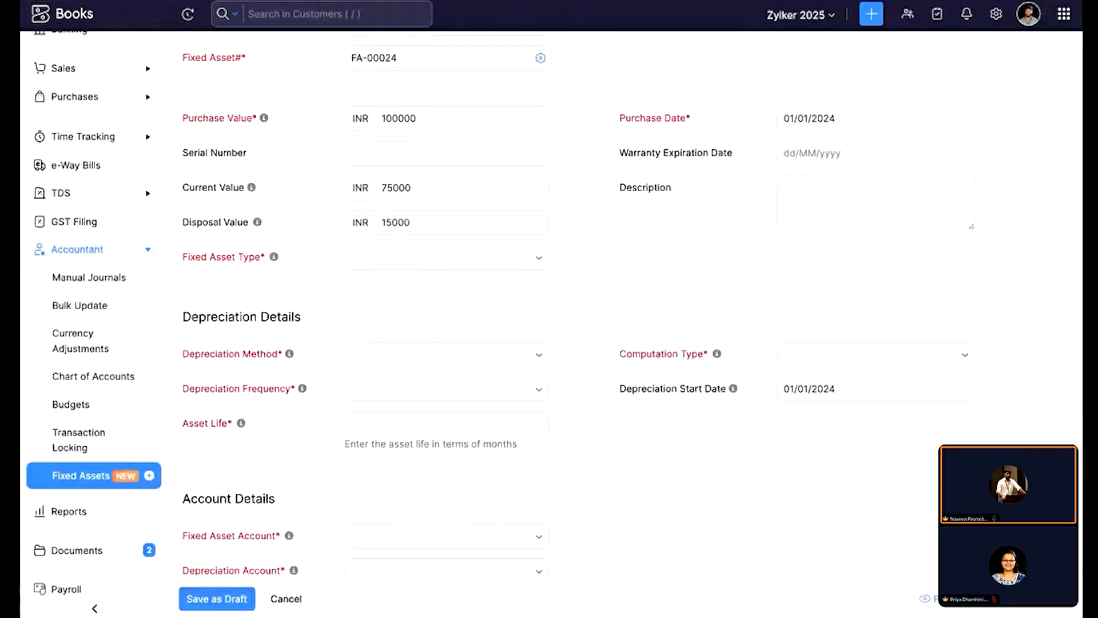
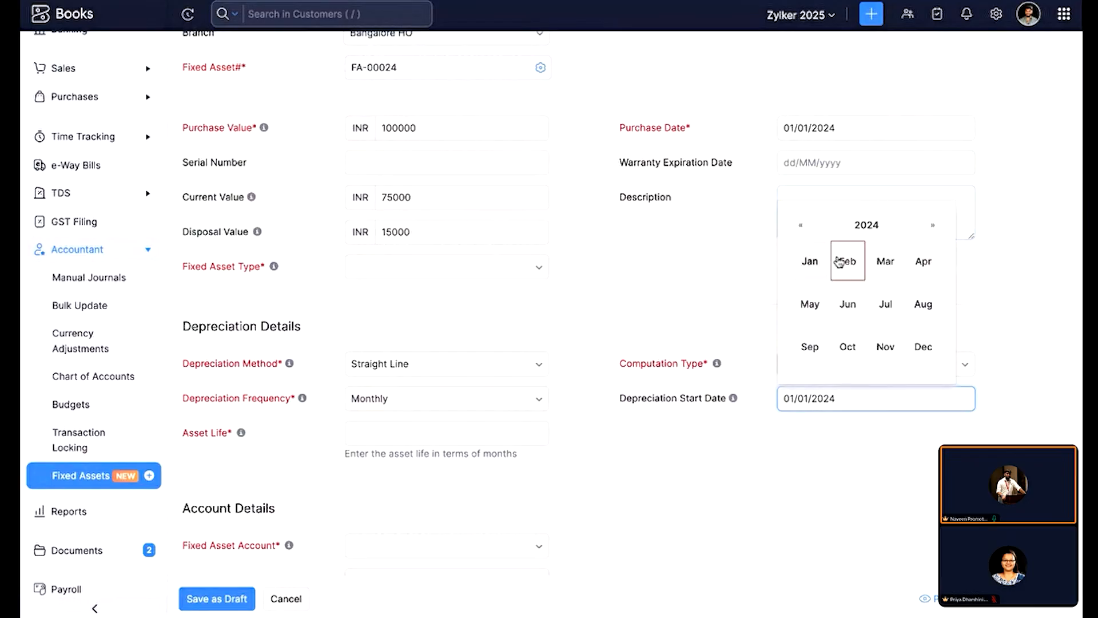
{"action": "left_click", "coordinate": [934, 228]}
{"action": "left_click", "coordinate": [822, 262]}
{"action": "left_click", "coordinate": [872, 241]}
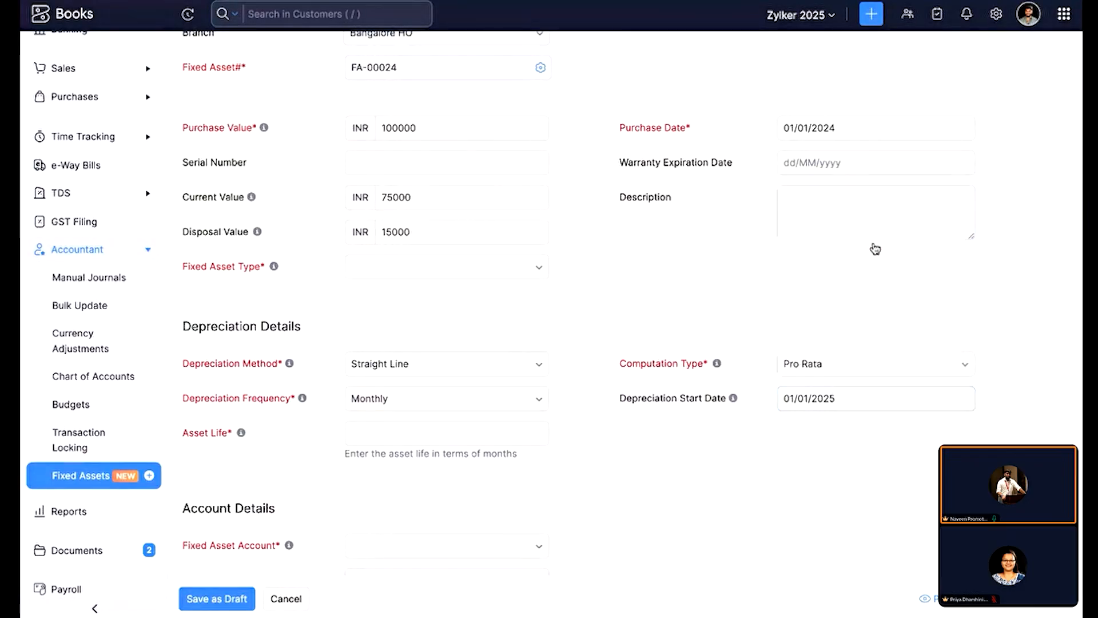
Step: Set the asset life to 48 months
{"action": "scroll", "coordinate": [485, 468], "scroll_direction": "down", "scroll_amount": 2}
{"action": "left_click", "coordinate": [507, 371]}
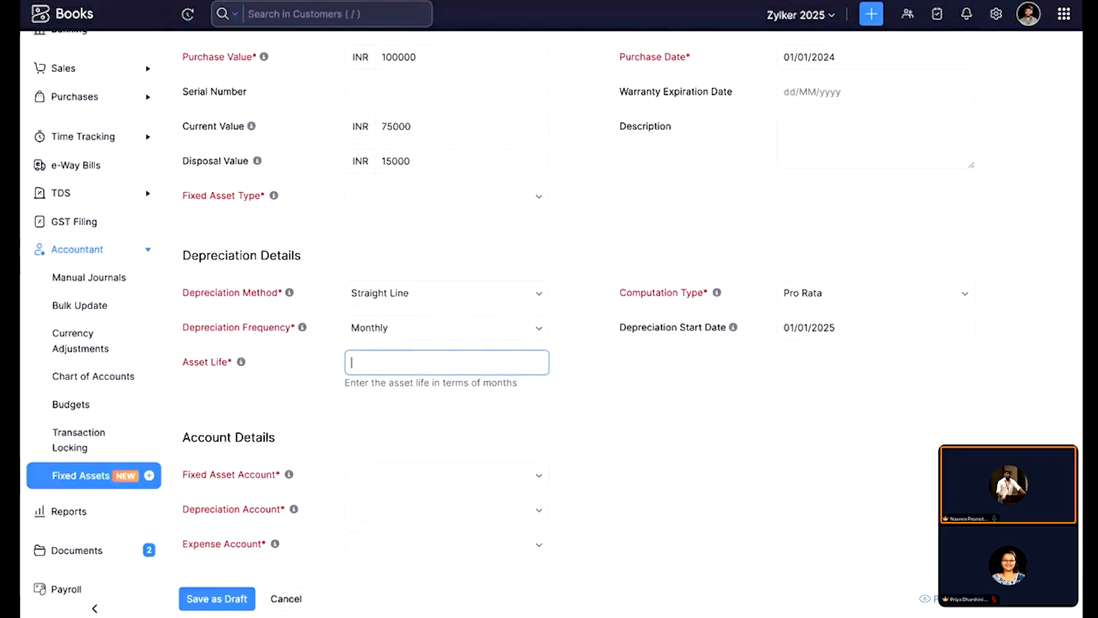
{"action": "type", "text": "28"}
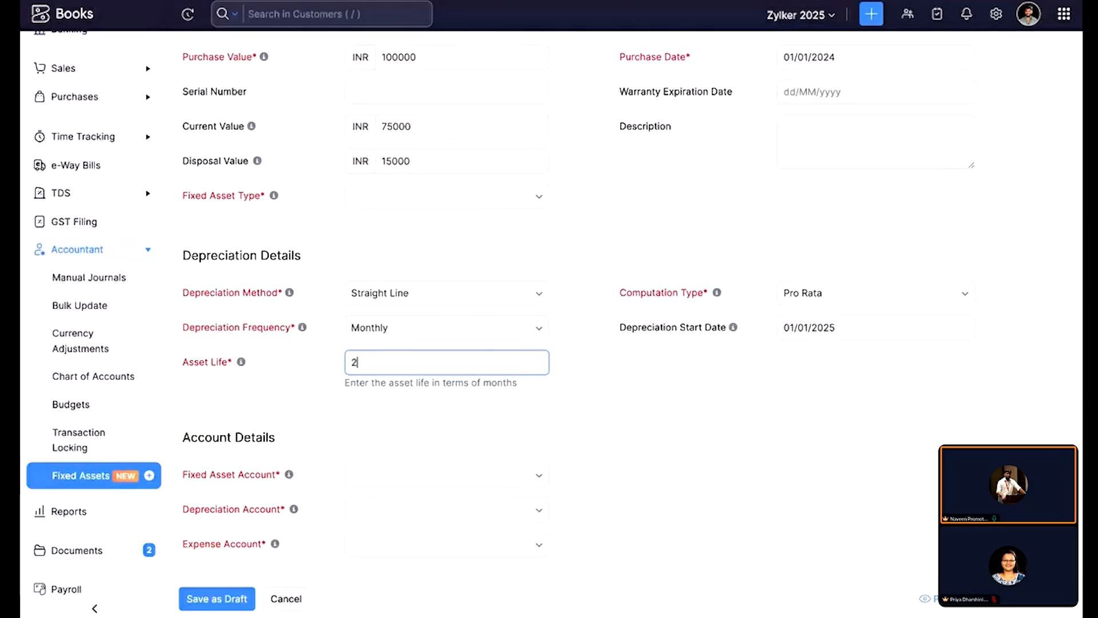
{"action": "key", "text": "BackSpace"}
{"action": "key", "text": "BackSpace"}
{"action": "type", "text": "48"}
{"action": "left_click", "coordinate": [519, 424]}
Step: Assign Furniture and Equipment as the fixed asset account, Laptops as the depreciation account and Office Supplies as the expense account
{"action": "scroll", "coordinate": [518, 426], "scroll_direction": "down", "scroll_amount": 3}
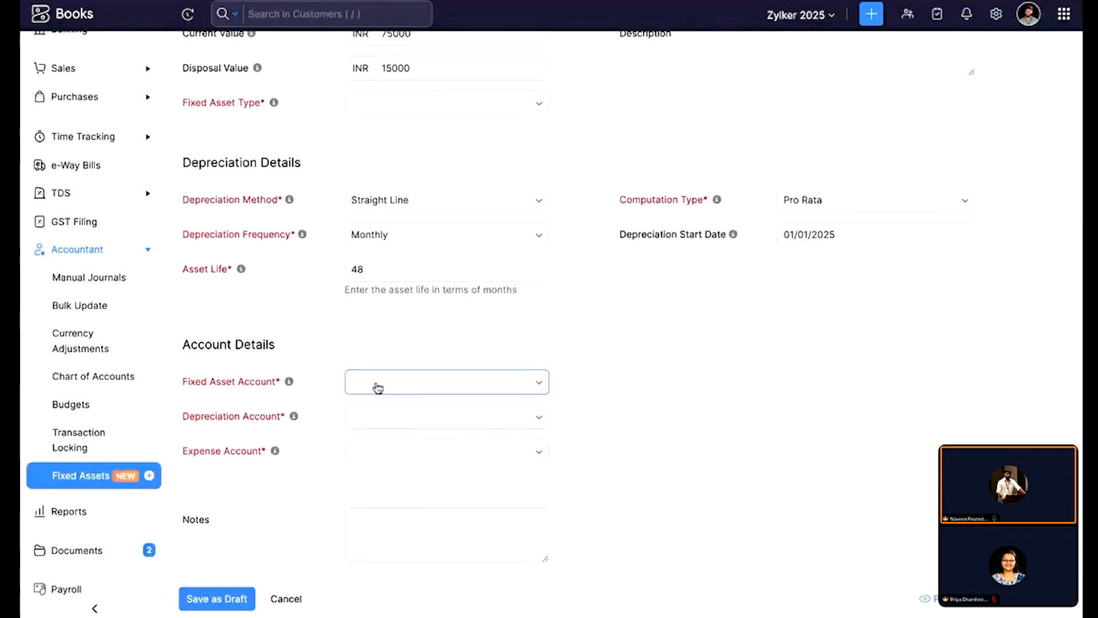
{"action": "left_click", "coordinate": [378, 388]}
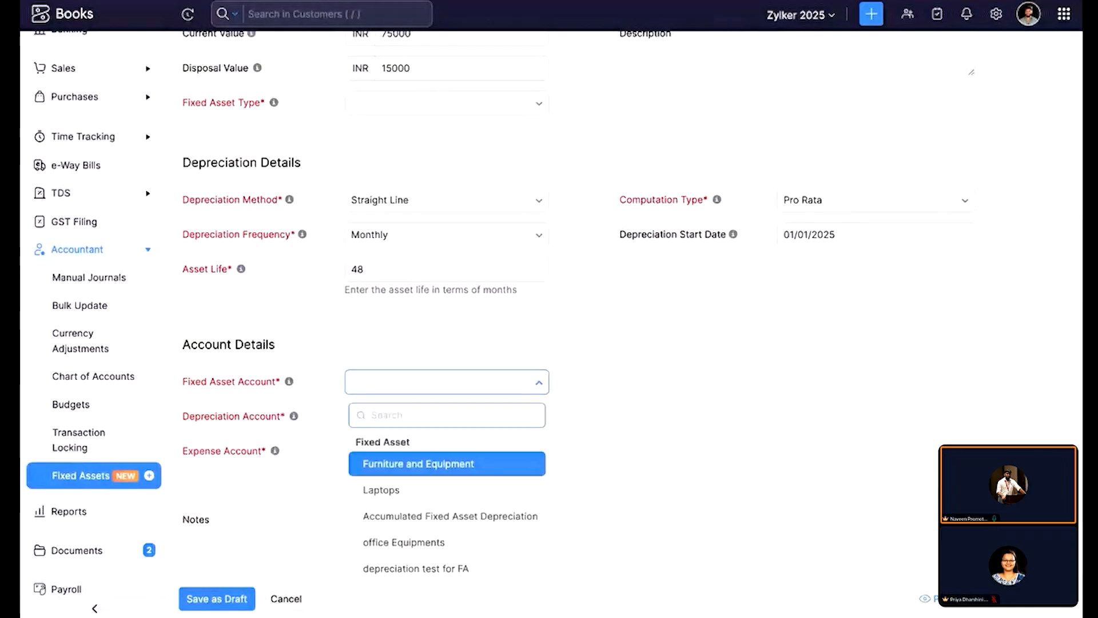
{"action": "left_click", "coordinate": [396, 474]}
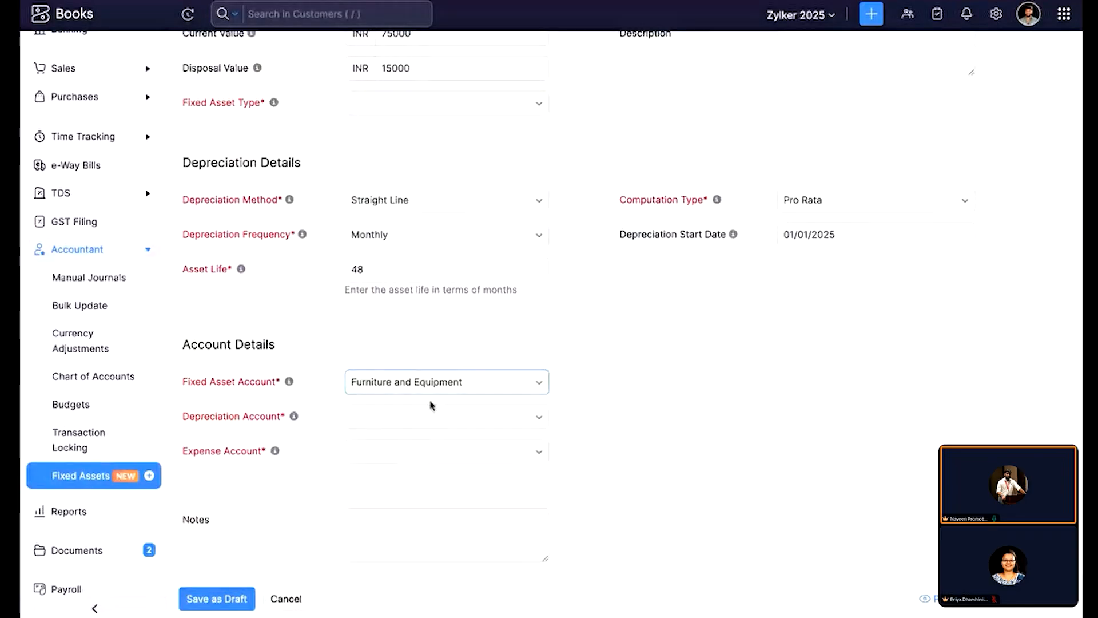
{"action": "left_click", "coordinate": [431, 420]}
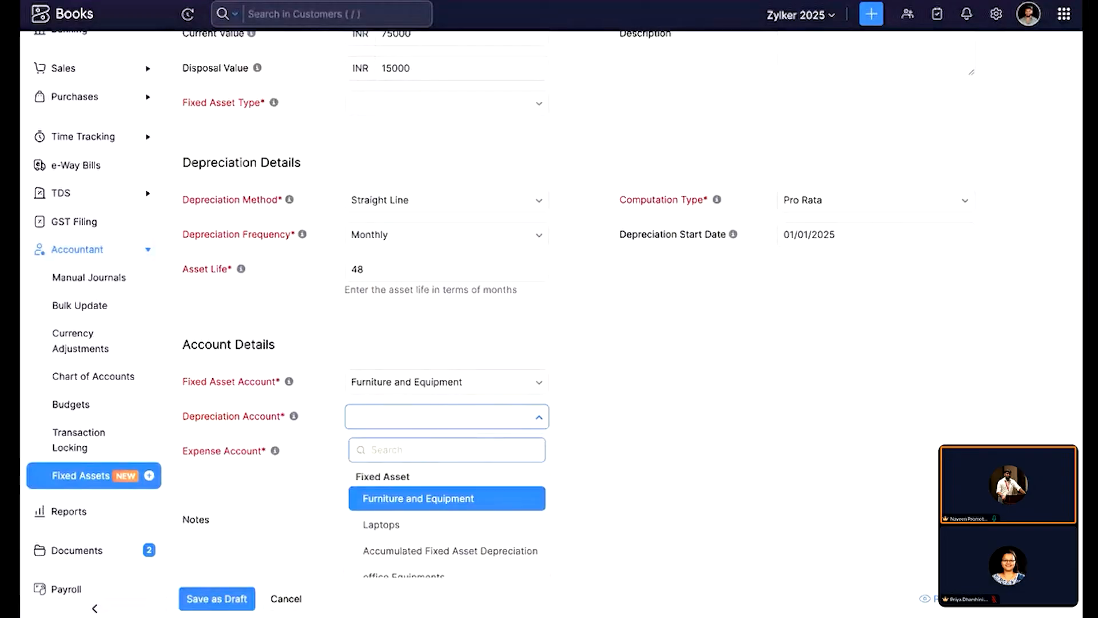
{"action": "left_click", "coordinate": [432, 524]}
{"action": "left_click", "coordinate": [444, 461]}
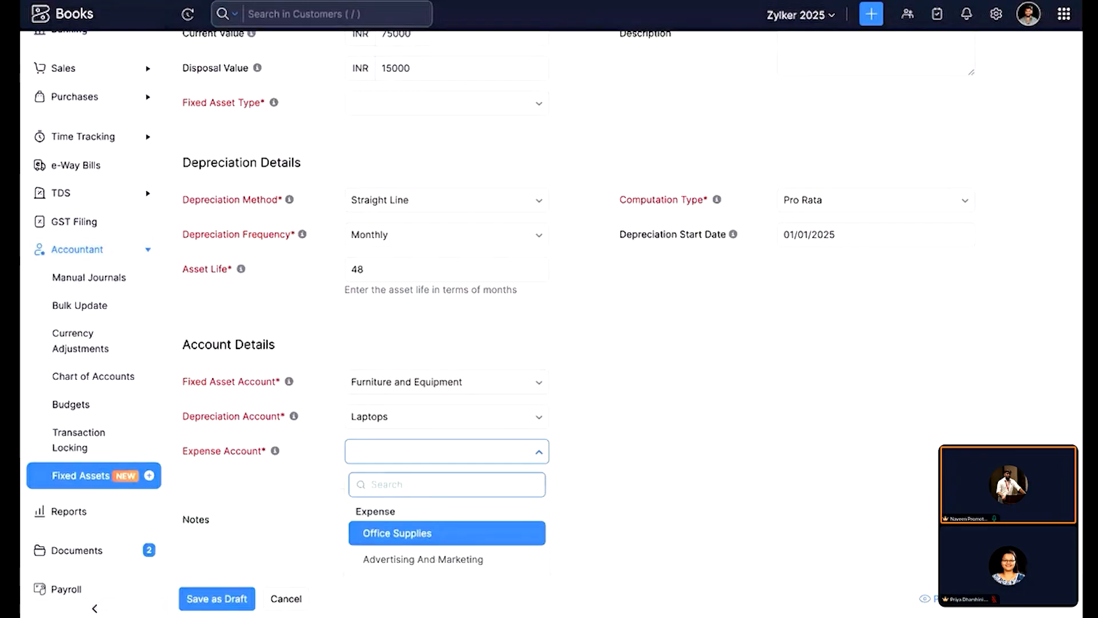
{"action": "key", "text": "Return"}
Step: Open the form for adding a new fixed asset type from the asset's Fixed Asset Type choices and close it without saving
{"action": "scroll", "coordinate": [584, 412], "scroll_direction": "up", "scroll_amount": 1}
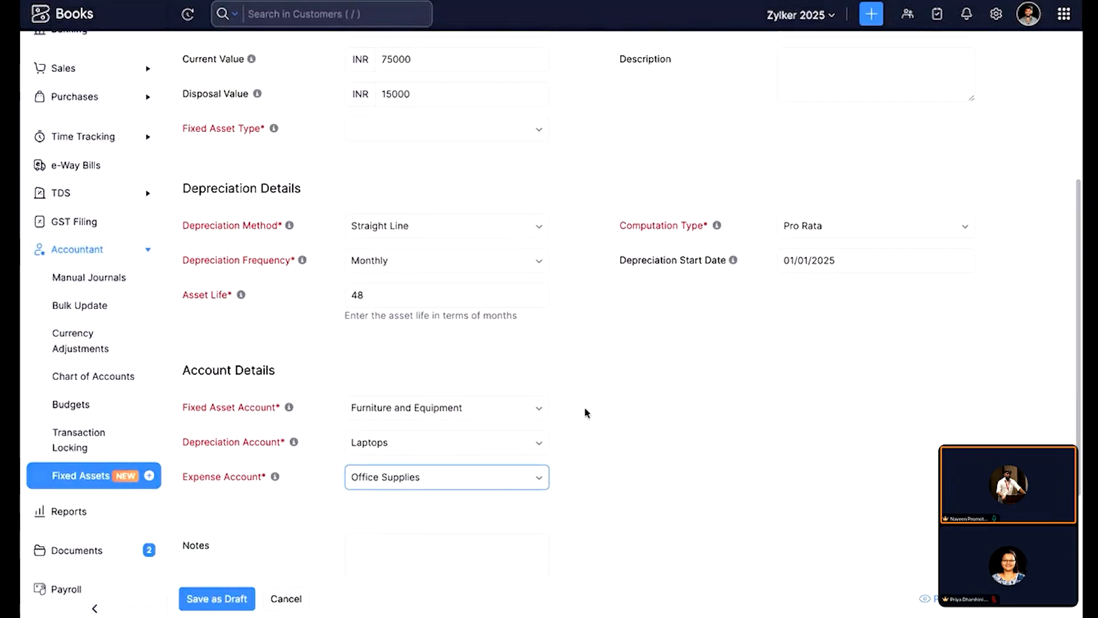
{"action": "scroll", "coordinate": [584, 412], "scroll_direction": "up", "scroll_amount": 5}
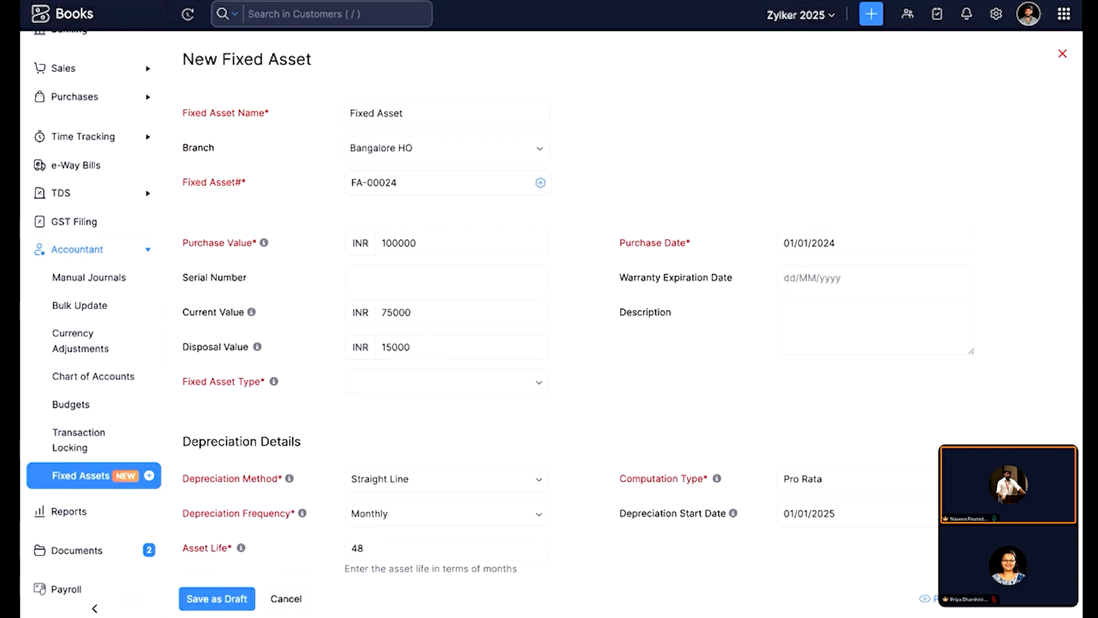
{"action": "left_click", "coordinate": [388, 389]}
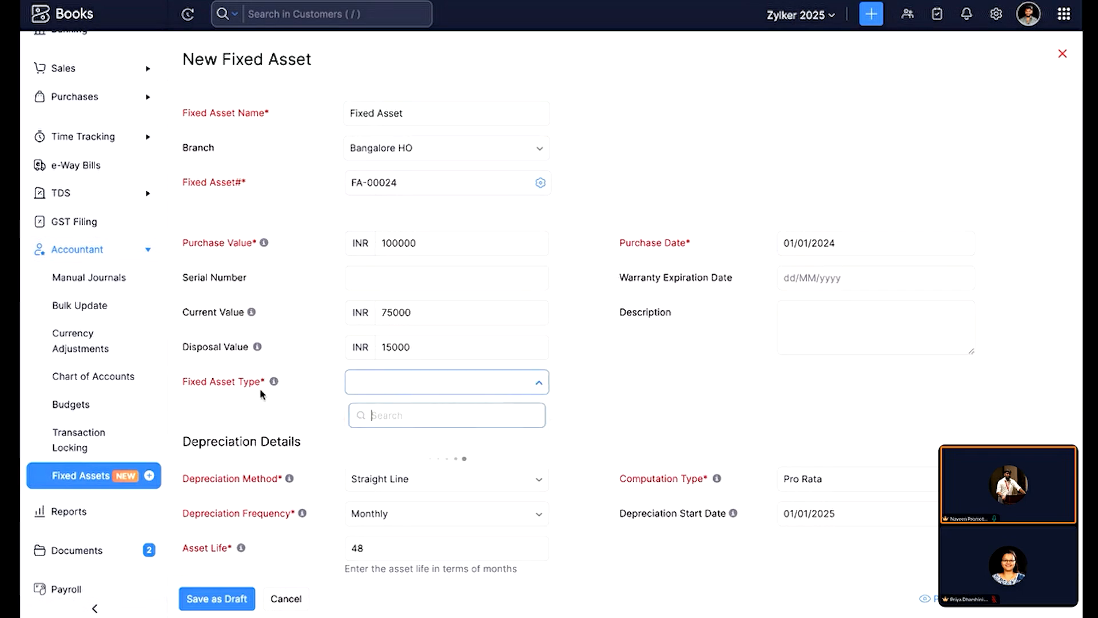
{"action": "scroll", "coordinate": [445, 412], "scroll_direction": "down", "scroll_amount": 2}
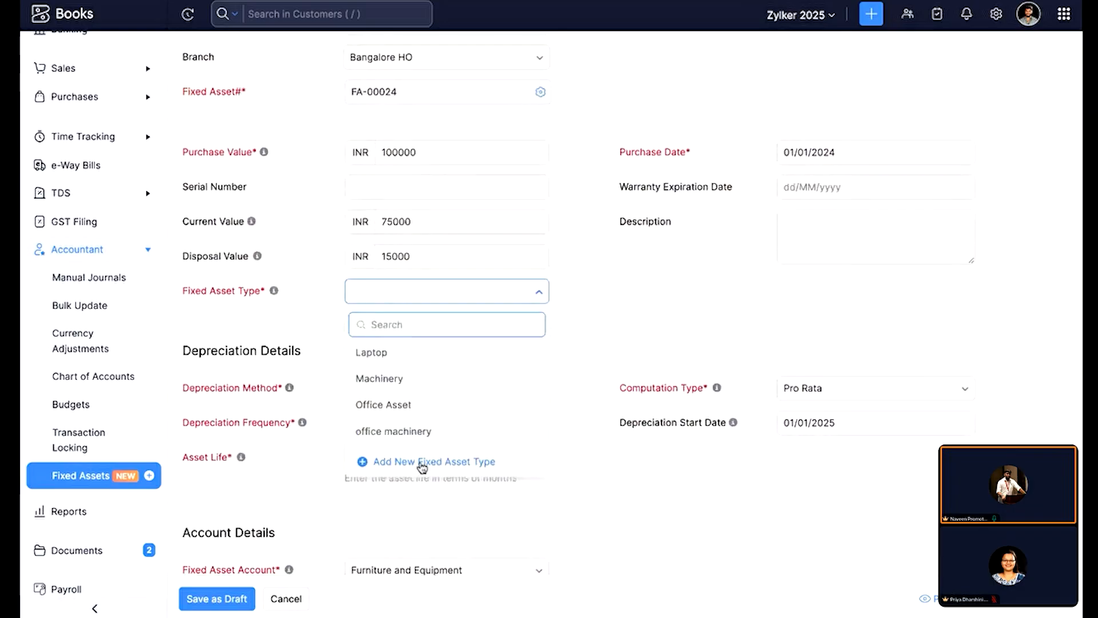
{"action": "left_click", "coordinate": [422, 463]}
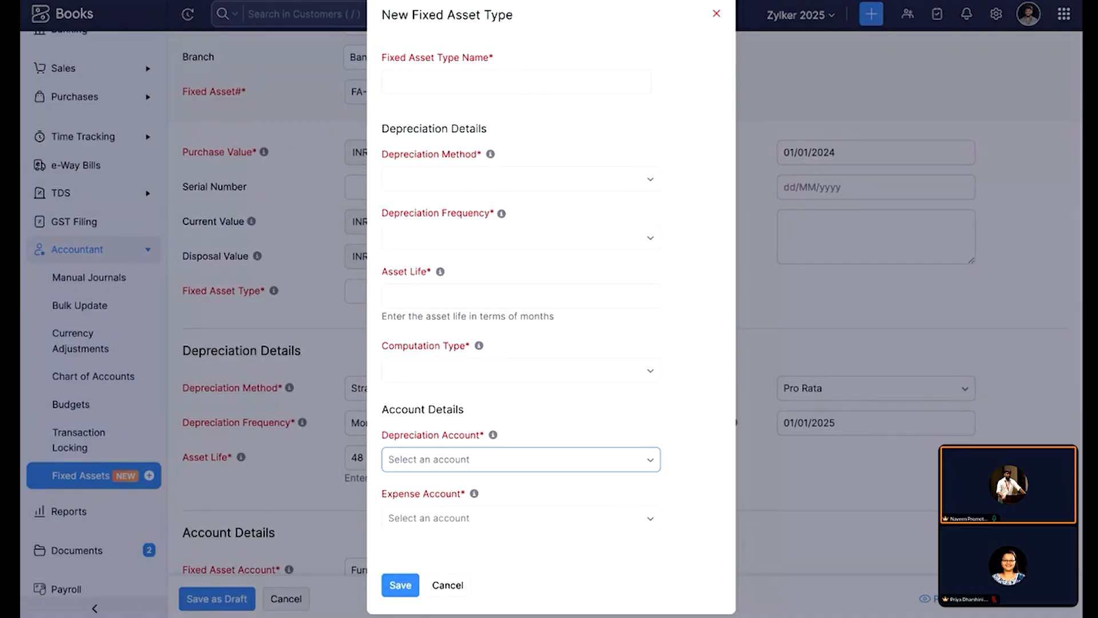
{"action": "left_click", "coordinate": [716, 13]}
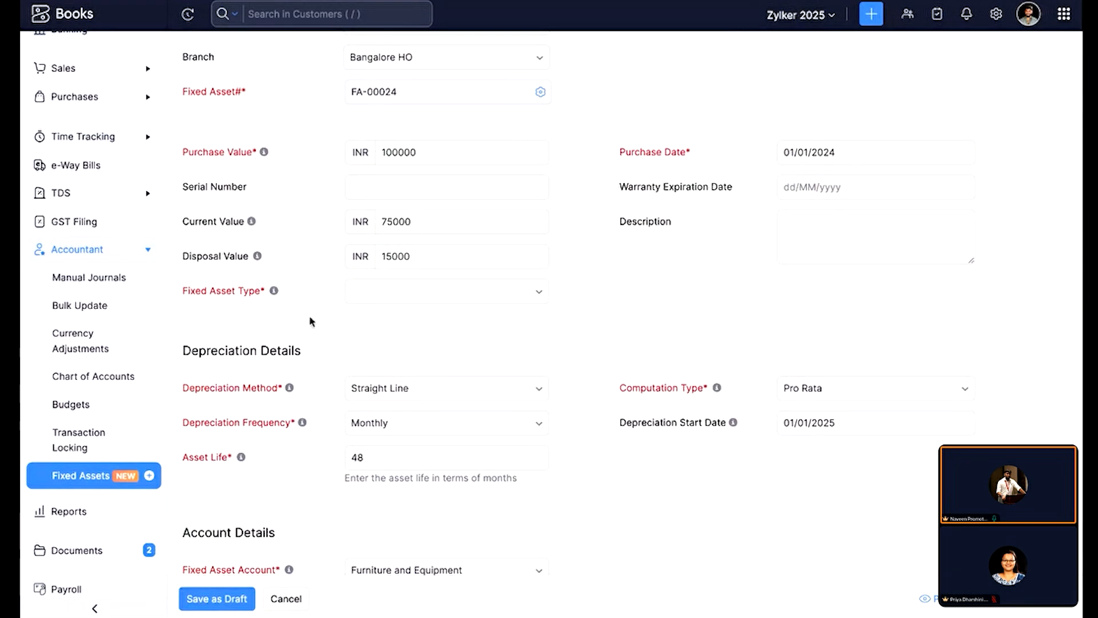
Step: Cancel the new fixed asset without saving it and return to the Asset Register
{"action": "scroll", "coordinate": [312, 323], "scroll_direction": "down", "scroll_amount": 2}
{"action": "scroll", "coordinate": [312, 323], "scroll_direction": "down", "scroll_amount": 2}
{"action": "left_click", "coordinate": [288, 598]}
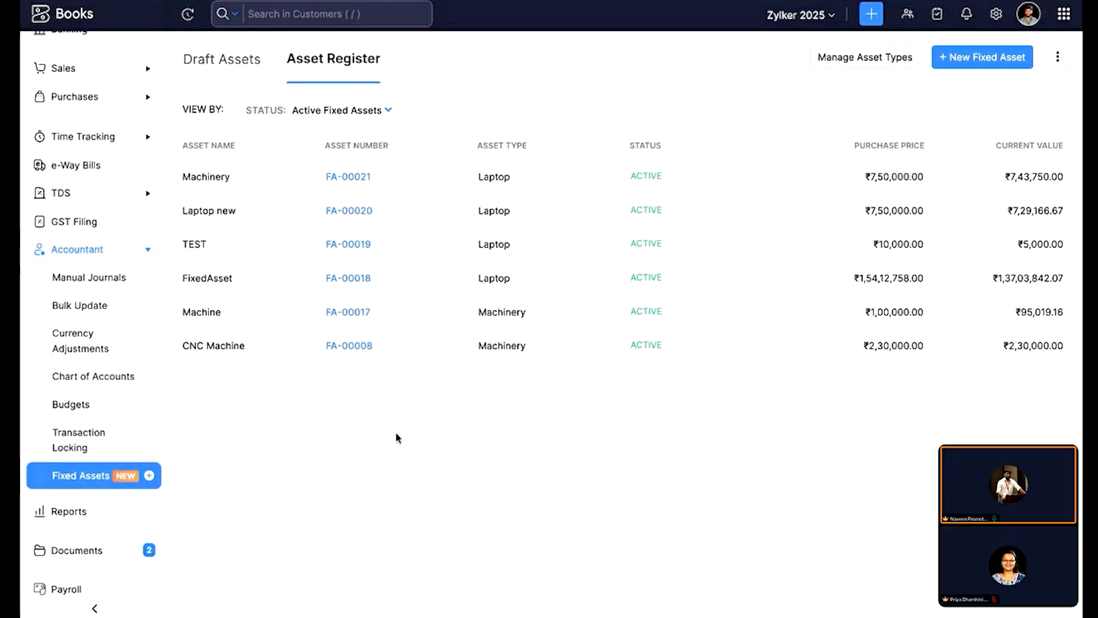
Step: Filter the Asset Register to show all statuses and open the draft asset mac
{"action": "left_click", "coordinate": [382, 111]}
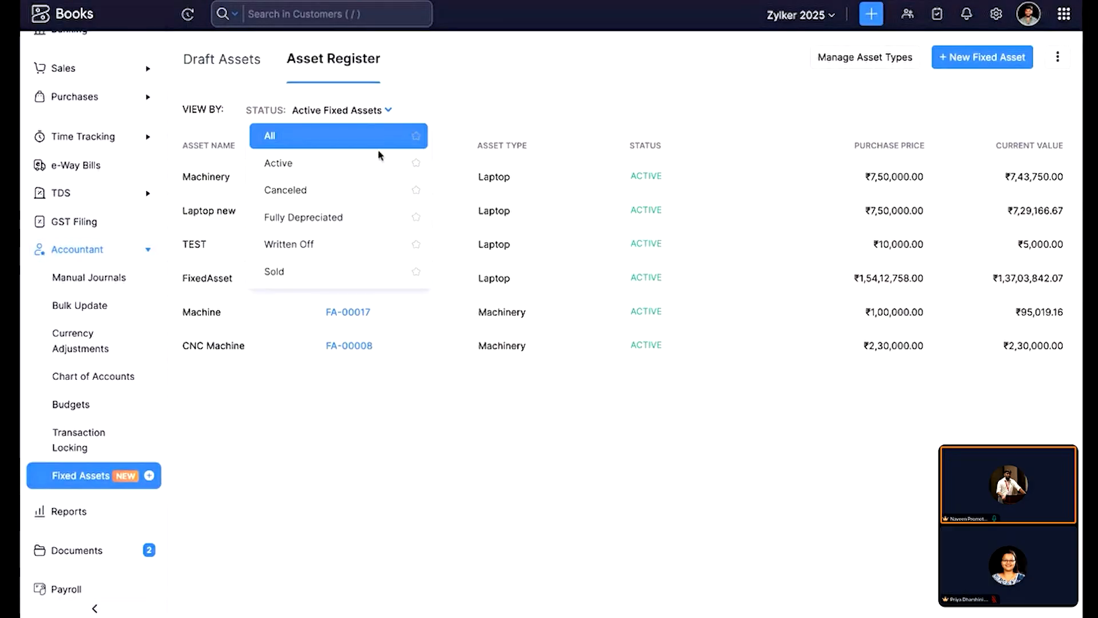
{"action": "left_click", "coordinate": [345, 148]}
{"action": "left_click", "coordinate": [635, 177]}
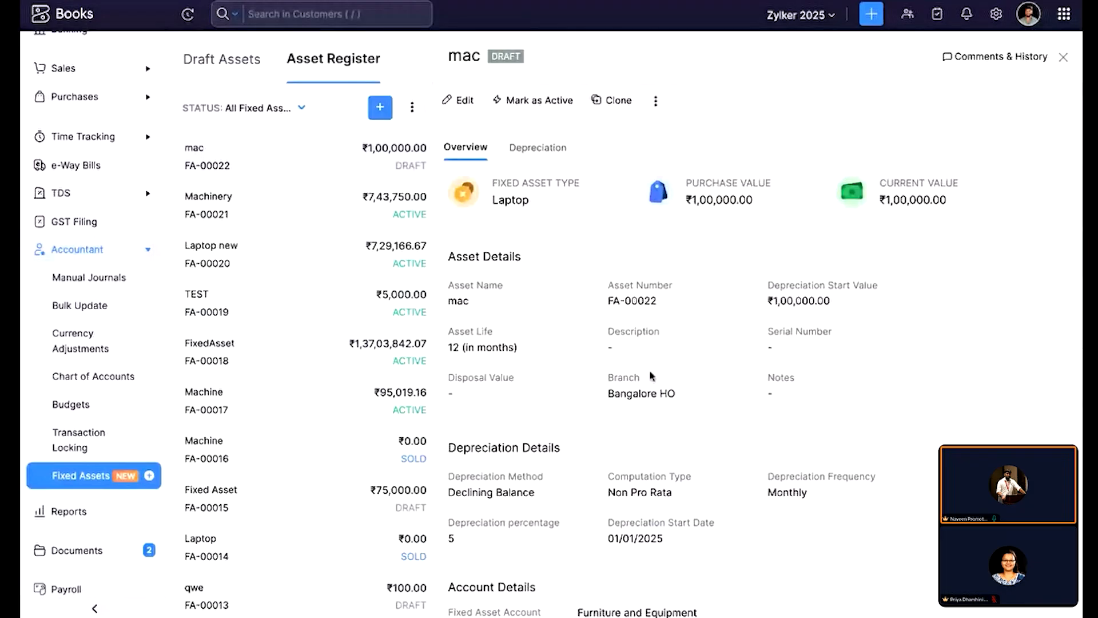
Step: Review the mac asset's overview details, depreciation flowchart and depreciation forecast, and close the asset
{"action": "scroll", "coordinate": [650, 376], "scroll_direction": "down", "scroll_amount": 1}
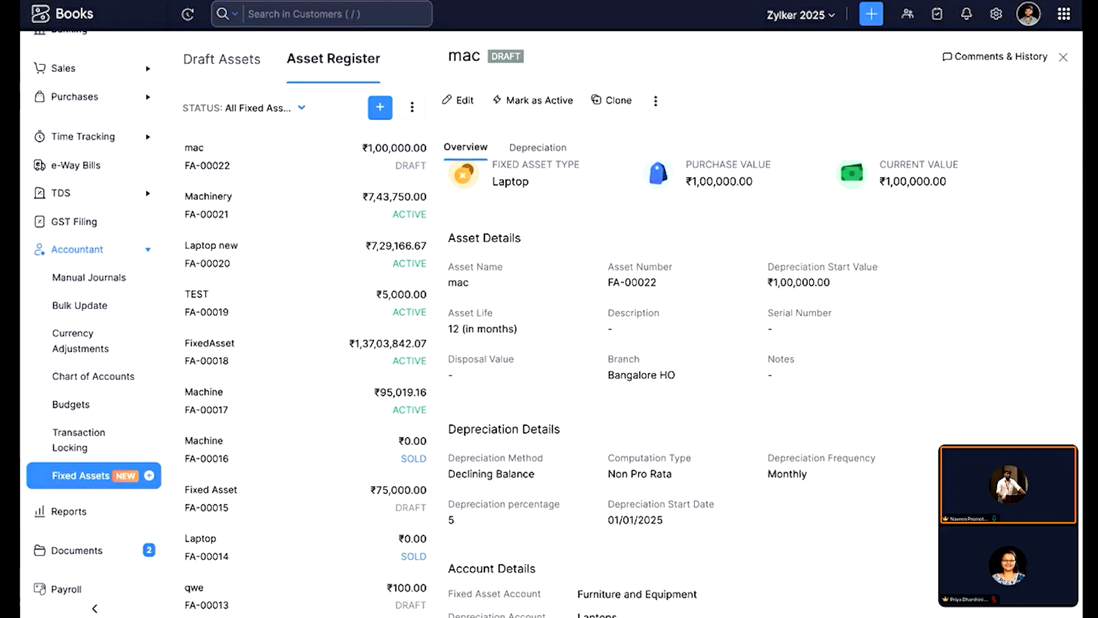
{"action": "left_click", "coordinate": [484, 147]}
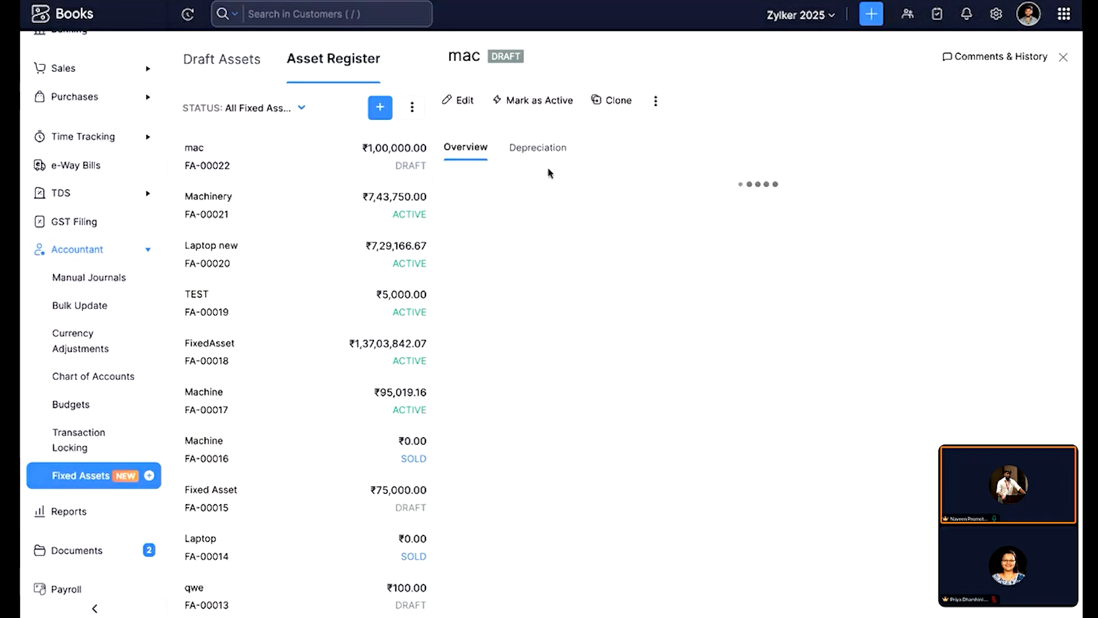
{"action": "scroll", "coordinate": [650, 239], "scroll_direction": "down", "scroll_amount": 2}
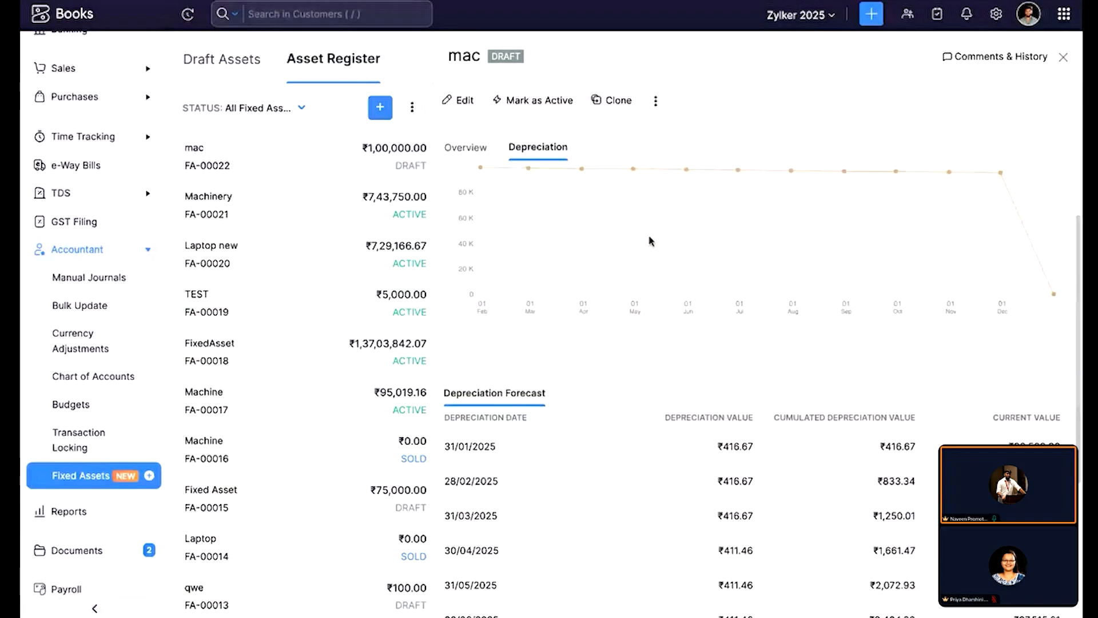
{"action": "scroll", "coordinate": [520, 390], "scroll_direction": "down", "scroll_amount": 2}
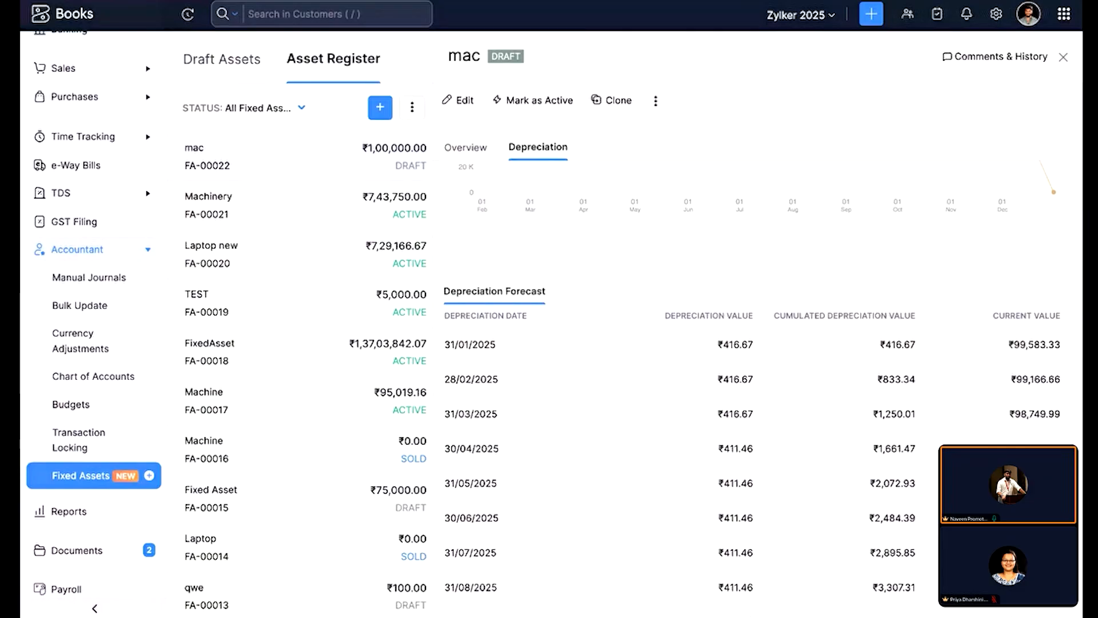
{"action": "scroll", "coordinate": [707, 274], "scroll_direction": "up", "scroll_amount": 3}
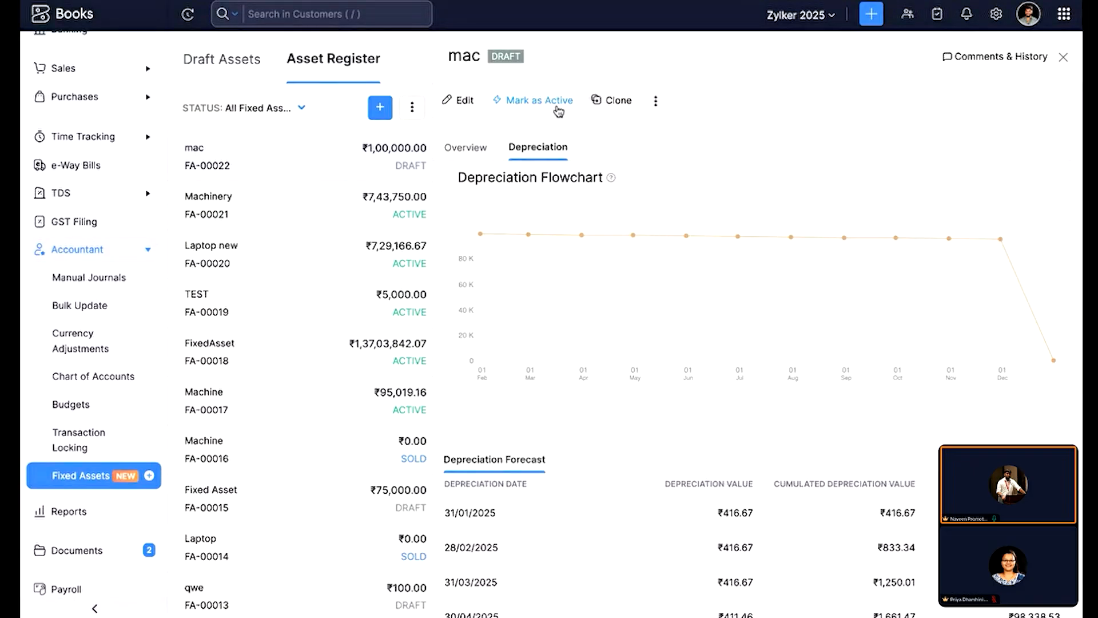
{"action": "left_click", "coordinate": [474, 152]}
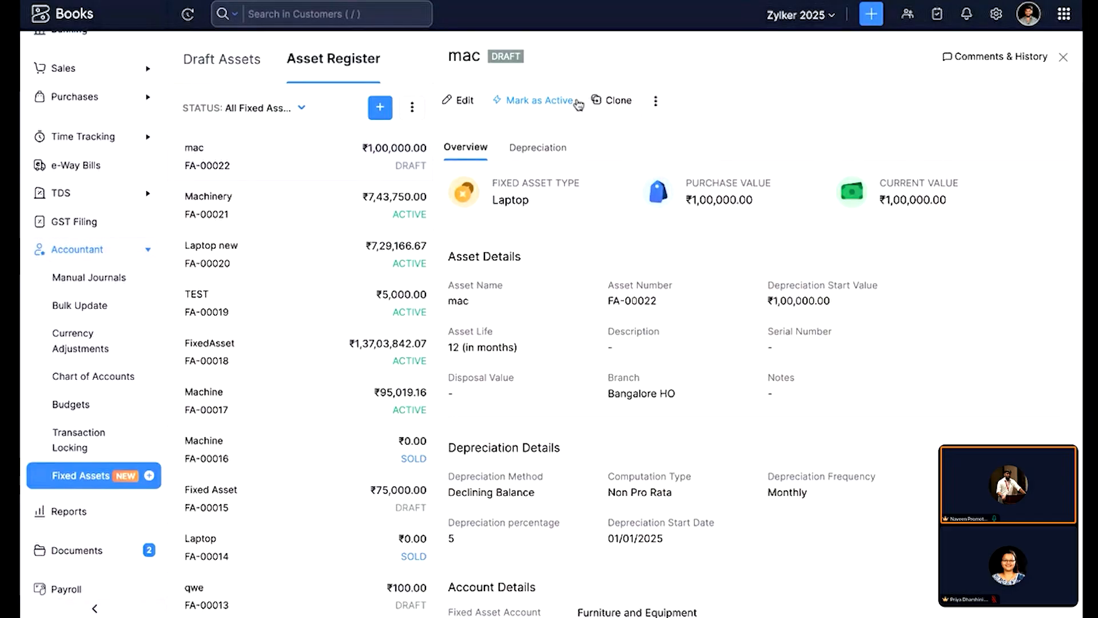
{"action": "left_click", "coordinate": [1064, 60]}
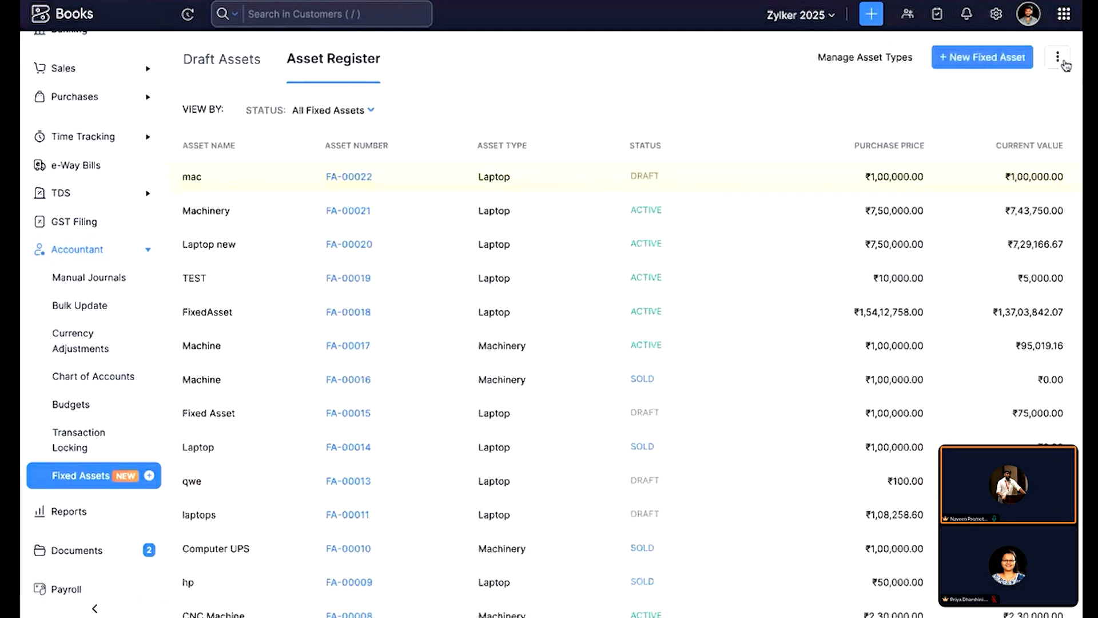
{"action": "key", "text": "alt+Tab"}
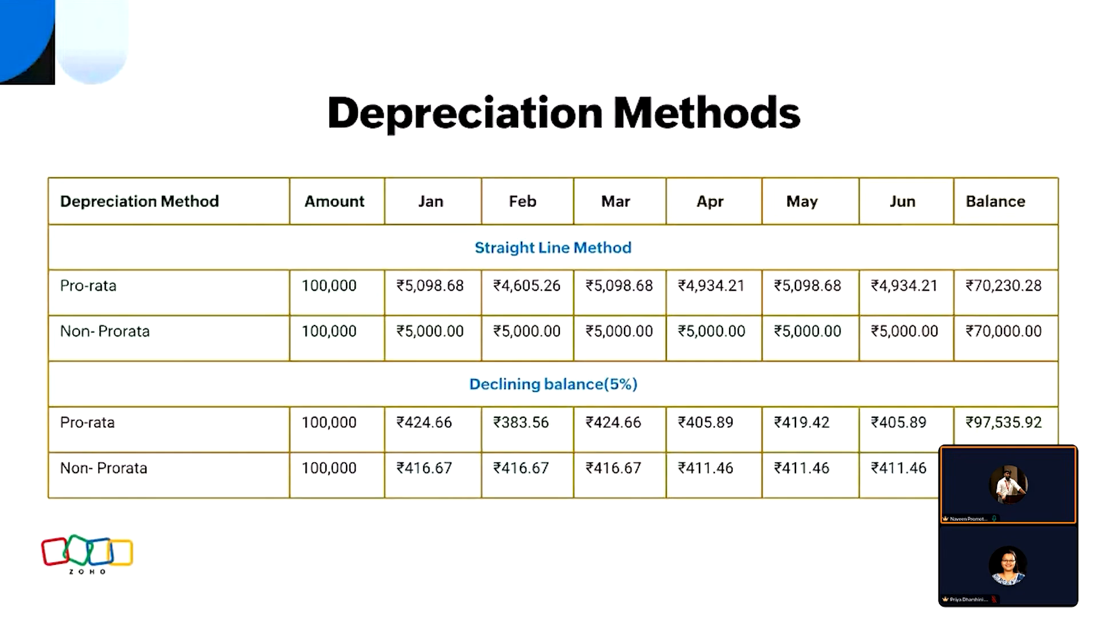
{"action": "key", "text": "Right"}
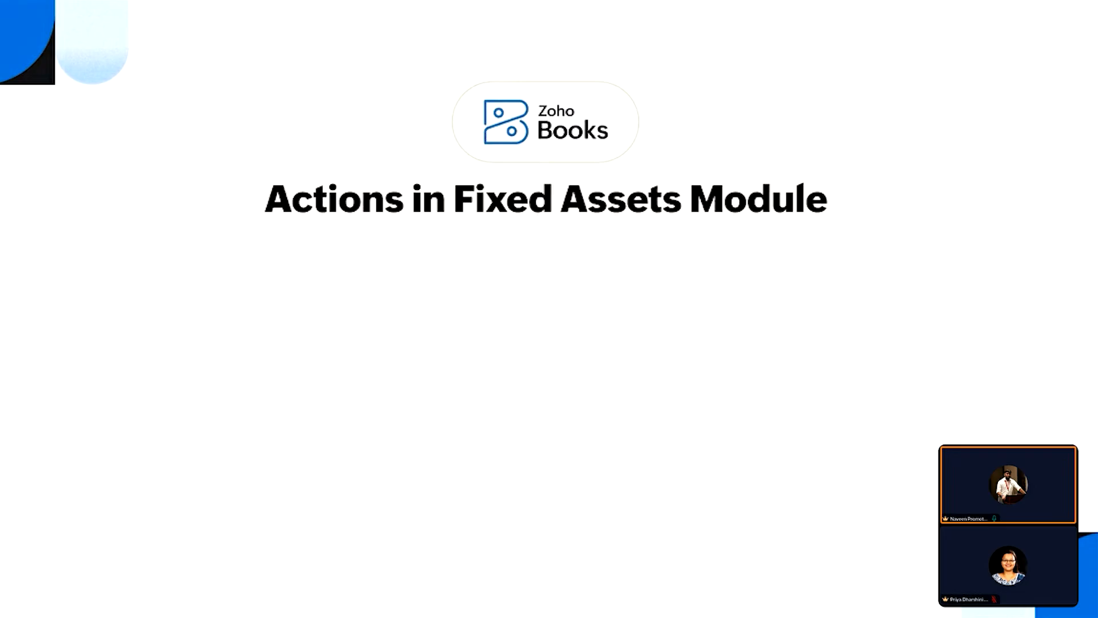
{"action": "key", "text": "Right"}
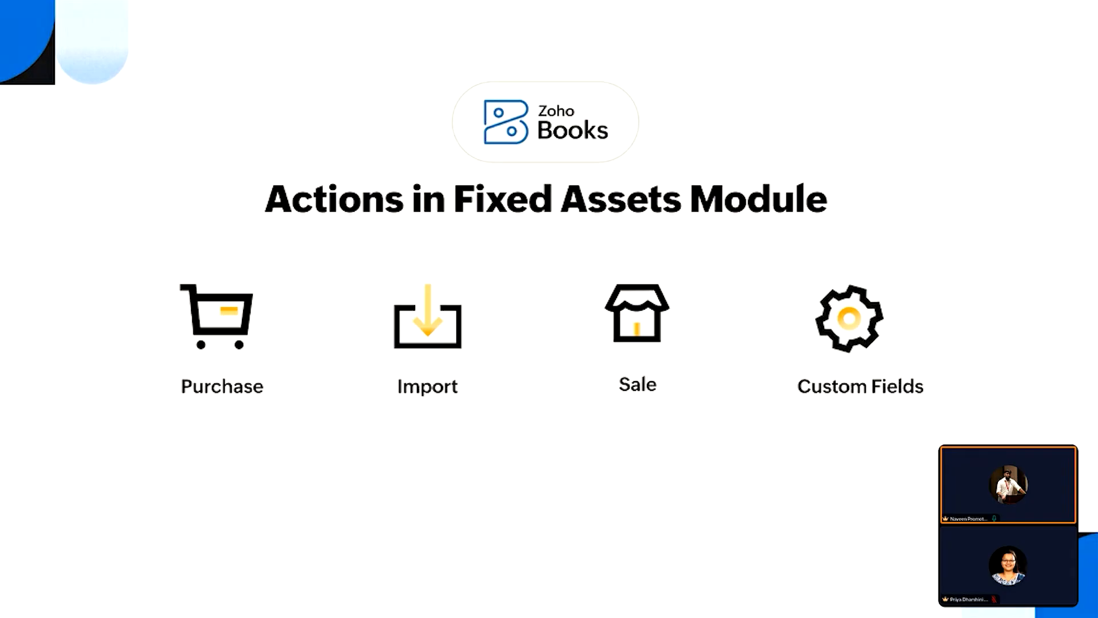
{"action": "key", "text": "super+Tab"}
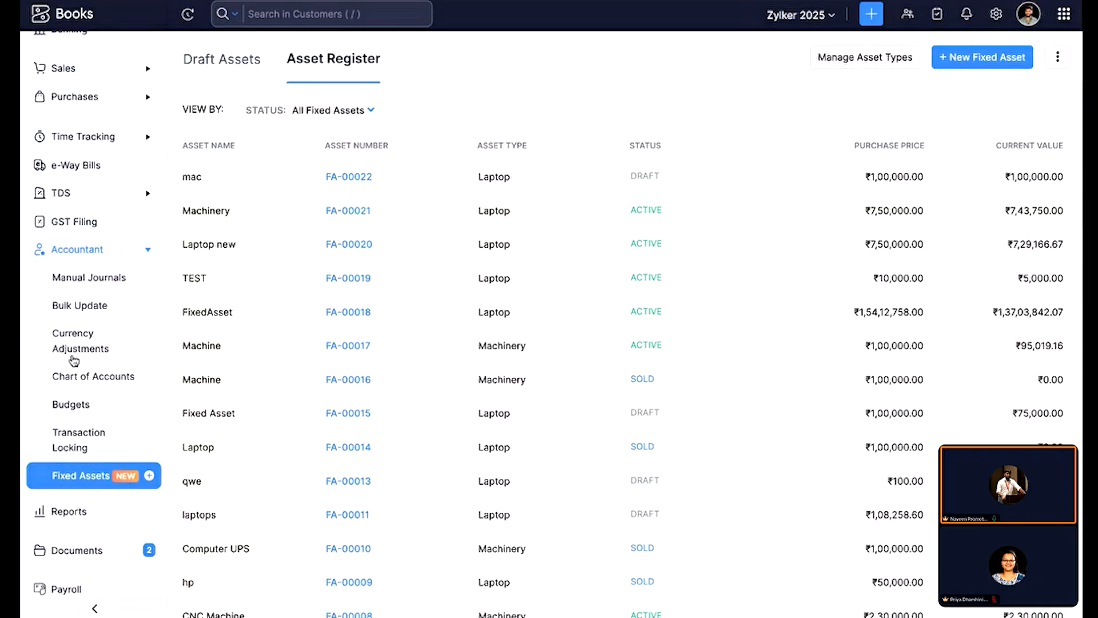
Step: Start a new account in the Chart of Accounts with the account type Fixed Asset and the name Machine New
{"action": "left_click", "coordinate": [86, 378]}
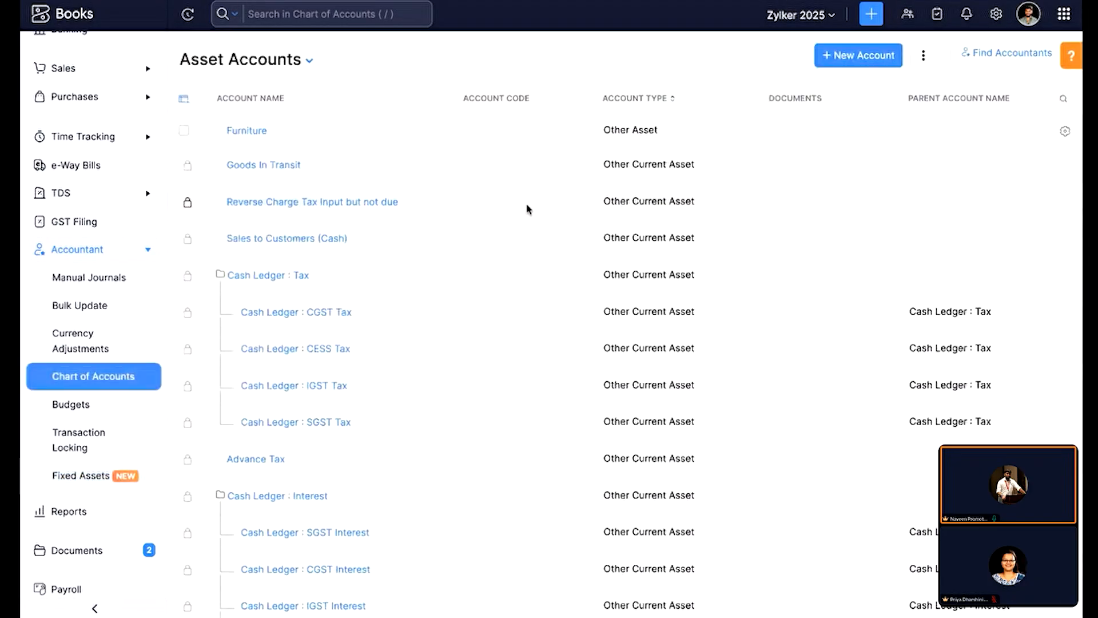
{"action": "left_click", "coordinate": [842, 55]}
{"action": "left_click", "coordinate": [563, 67]}
{"action": "type", "text": "Fixed"}
{"action": "left_click", "coordinate": [504, 73]}
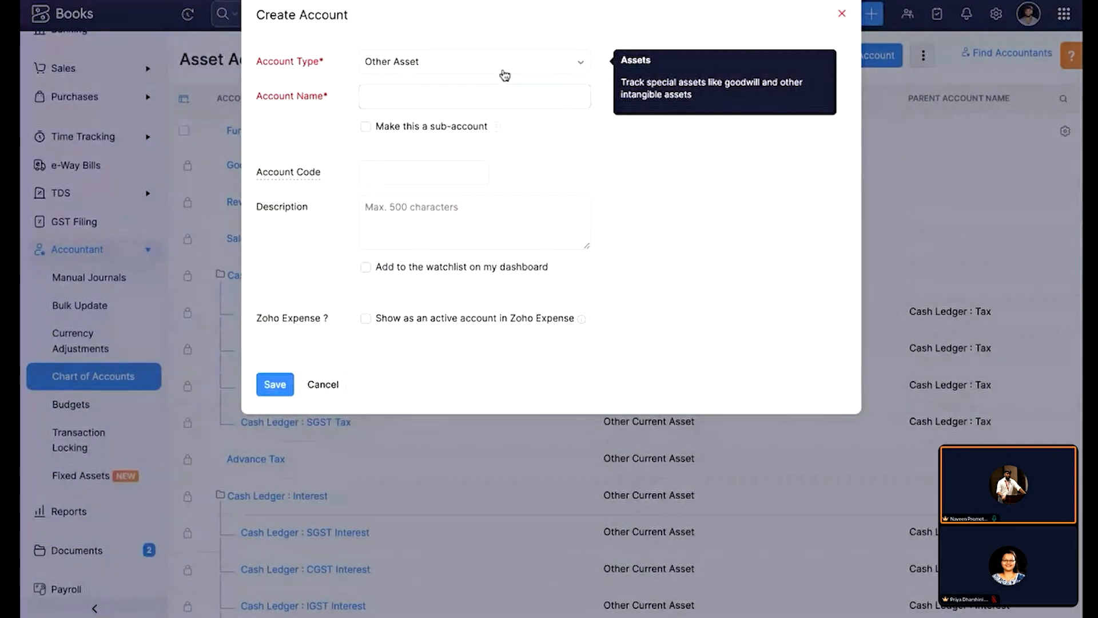
{"action": "left_click", "coordinate": [504, 74]}
{"action": "type", "text": "Fixed"}
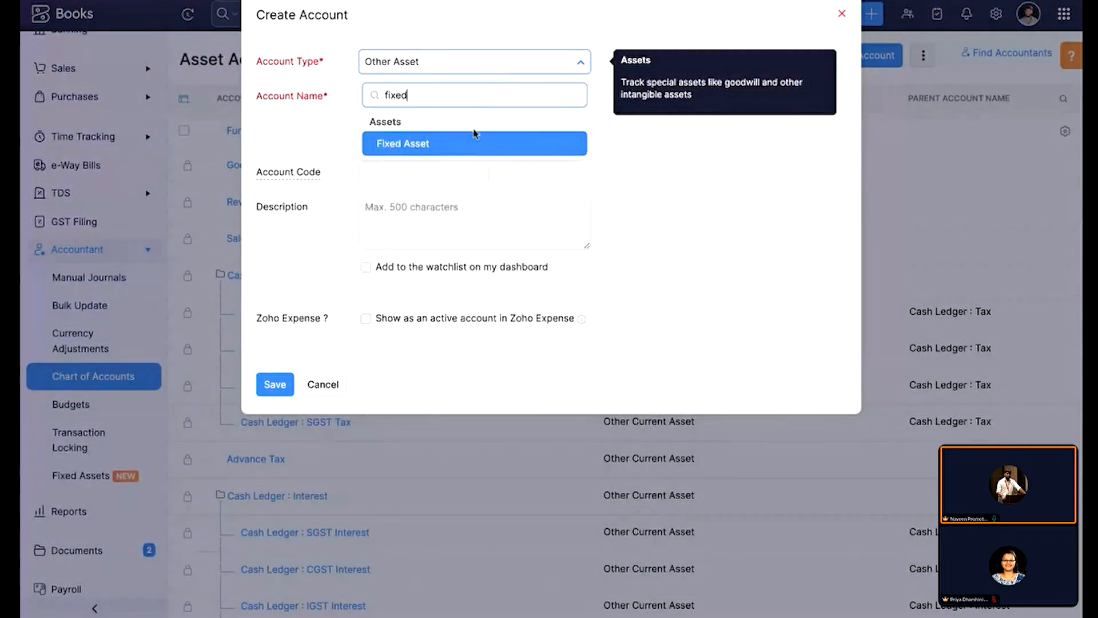
{"action": "left_click", "coordinate": [474, 143]}
{"action": "left_click", "coordinate": [465, 101]}
{"action": "type", "text": "Machine "}
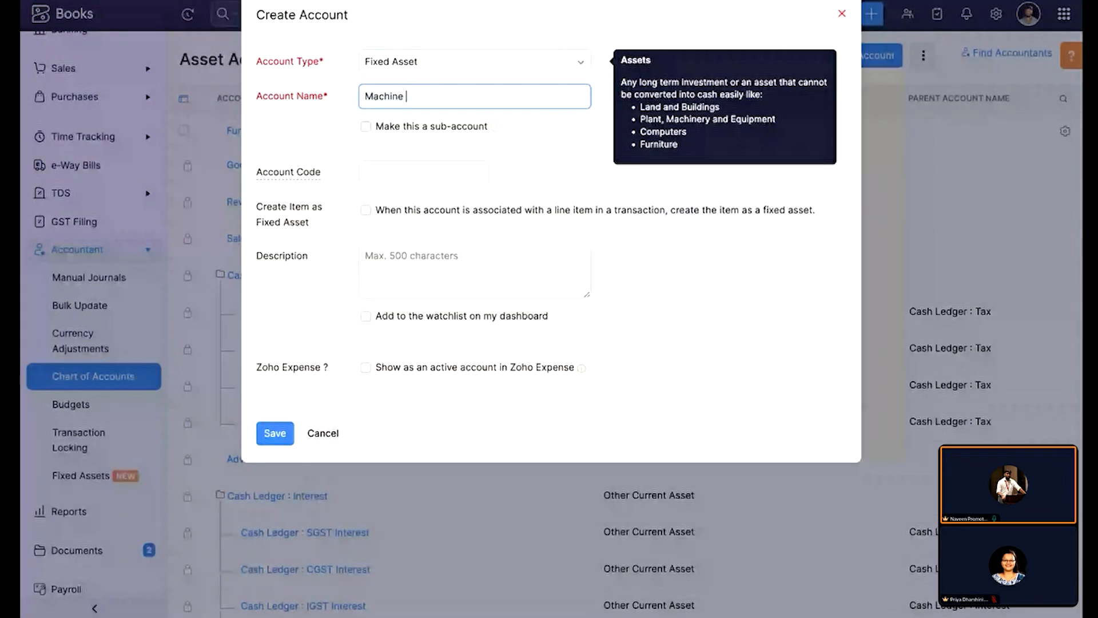
{"action": "type", "text": "New"}
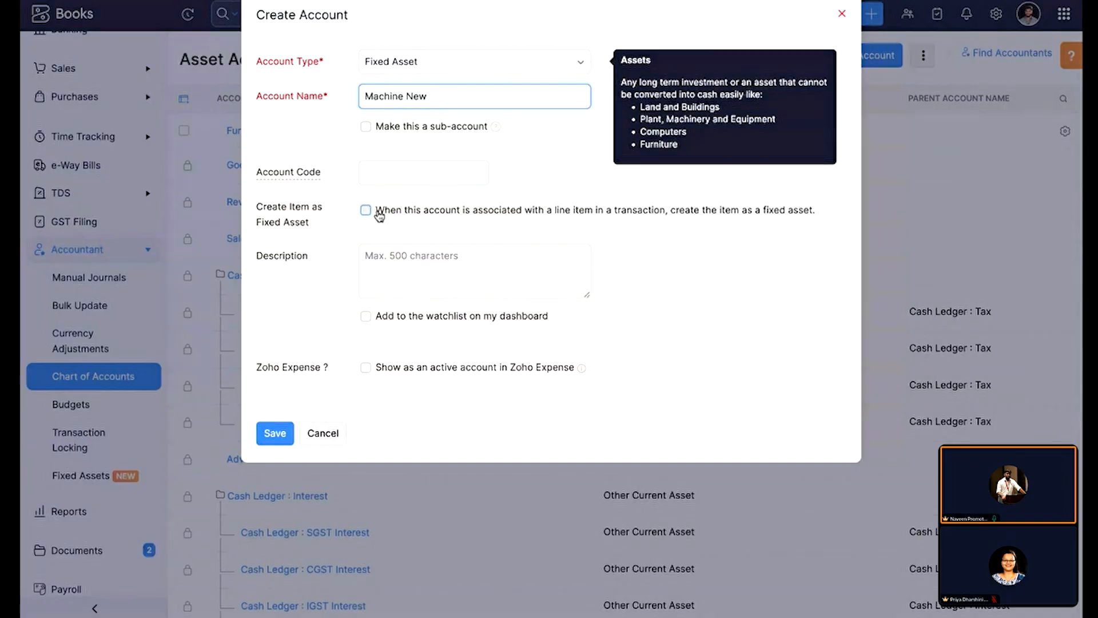
Step: Enable creating line items as fixed assets for this account, set the fixed asset type to Laptop and save the account
{"action": "left_click_drag", "start_coordinate": [375, 211], "coordinate": [803, 224]}
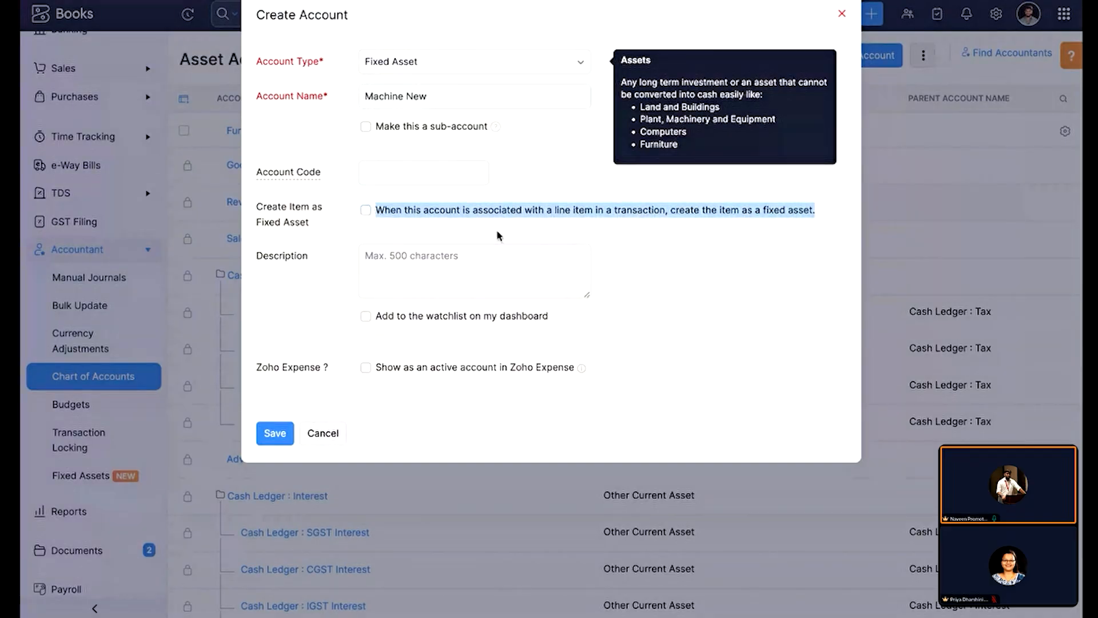
{"action": "left_click", "coordinate": [366, 210]}
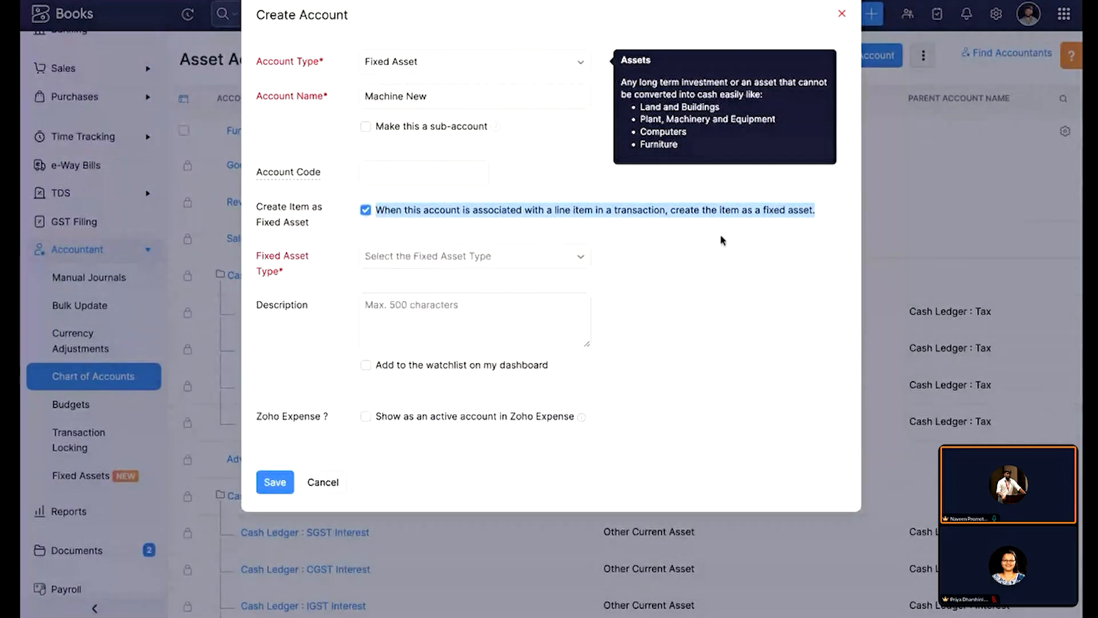
{"action": "left_click", "coordinate": [733, 241]}
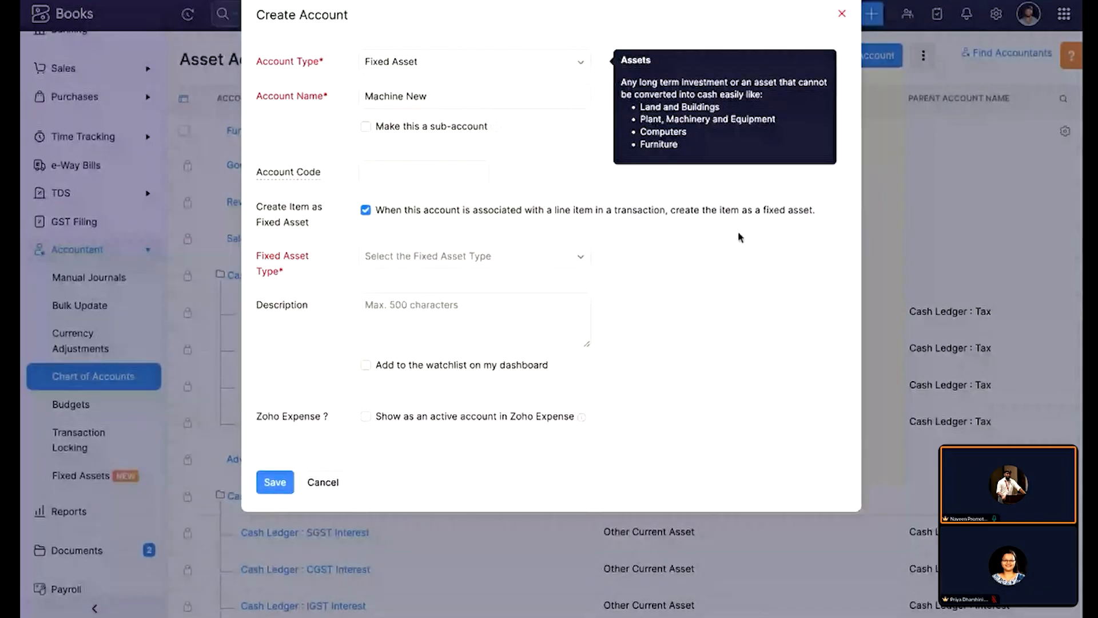
{"action": "left_click", "coordinate": [581, 255]}
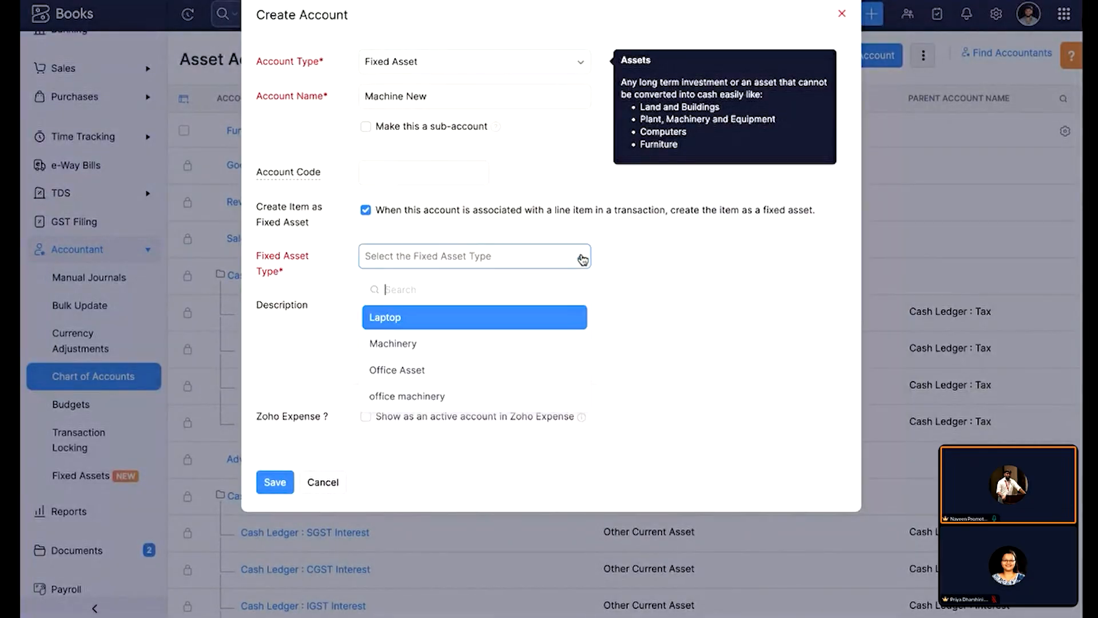
{"action": "left_click", "coordinate": [527, 316]}
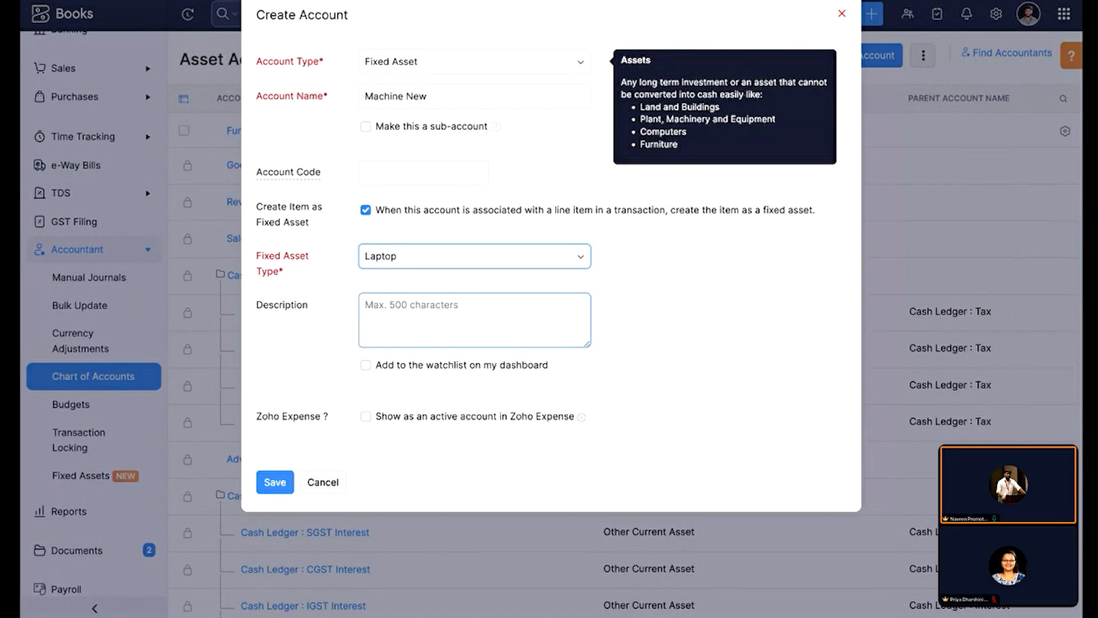
{"action": "left_click", "coordinate": [281, 480]}
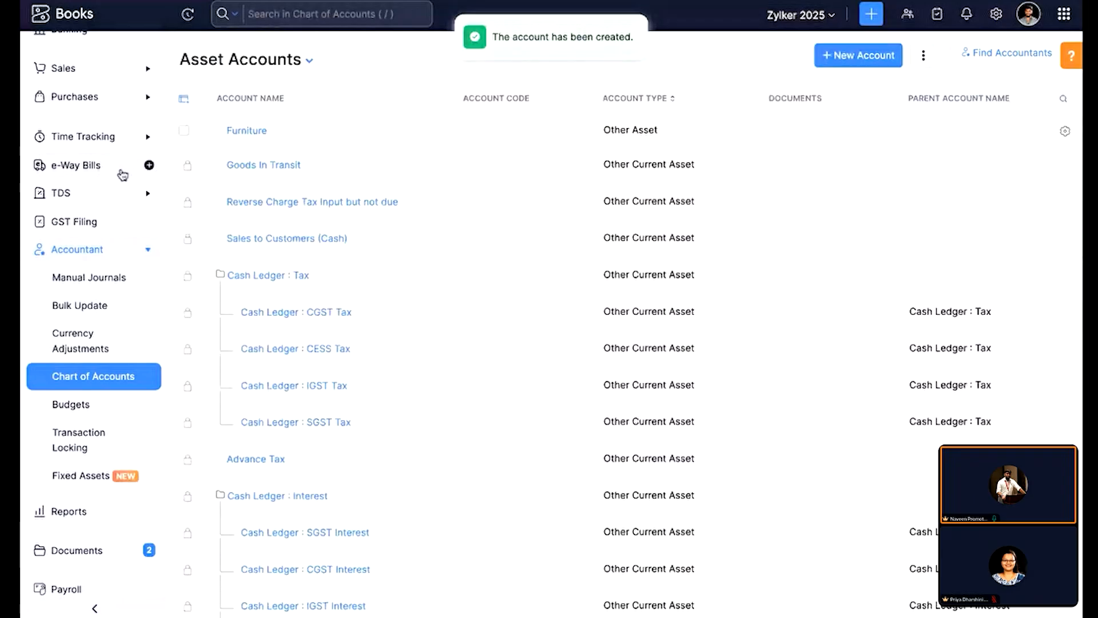
Step: Start a new bill under Purchases and set its vendor to the fourth one in the vendor list
{"action": "left_click", "coordinate": [109, 99]}
{"action": "left_click", "coordinate": [115, 265]}
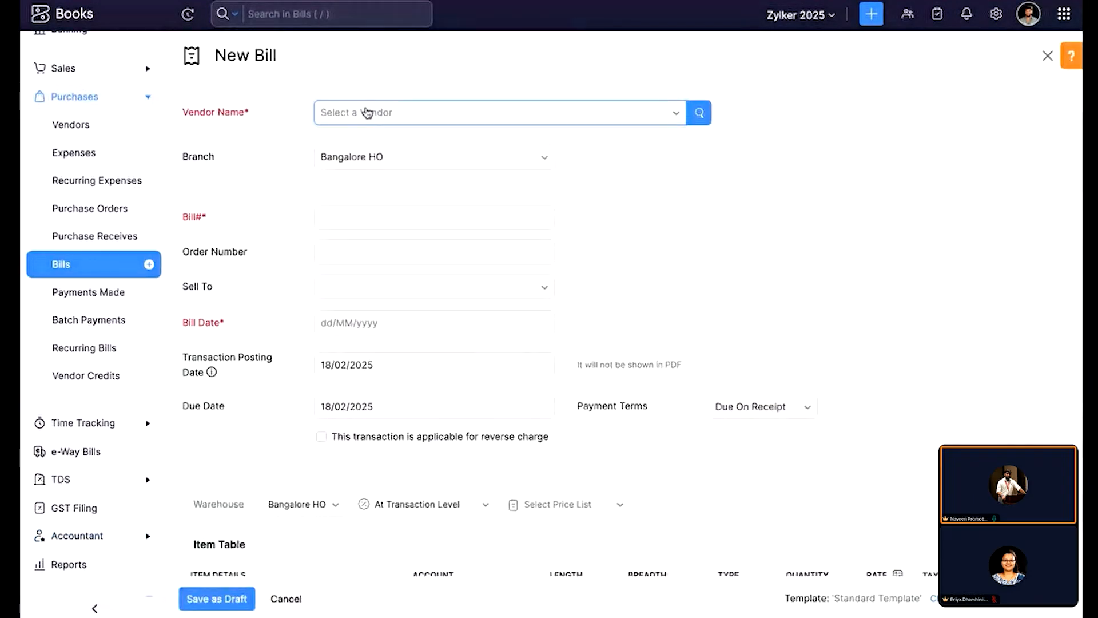
{"action": "left_click", "coordinate": [368, 112]}
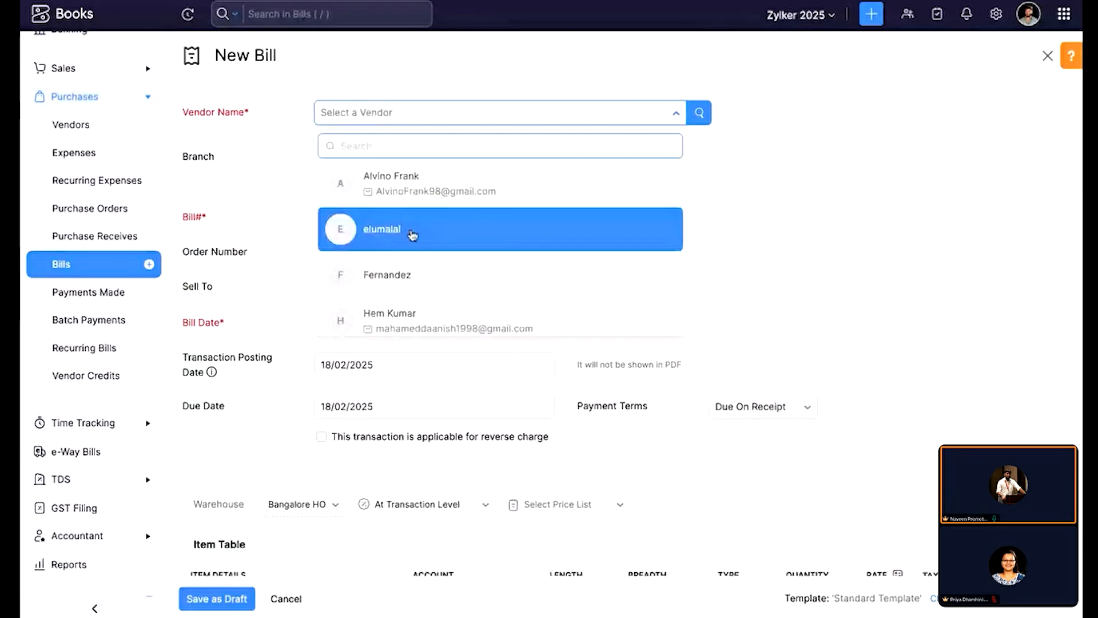
{"action": "left_click", "coordinate": [412, 233]}
{"action": "scroll", "coordinate": [443, 229], "scroll_direction": "down", "scroll_amount": 2}
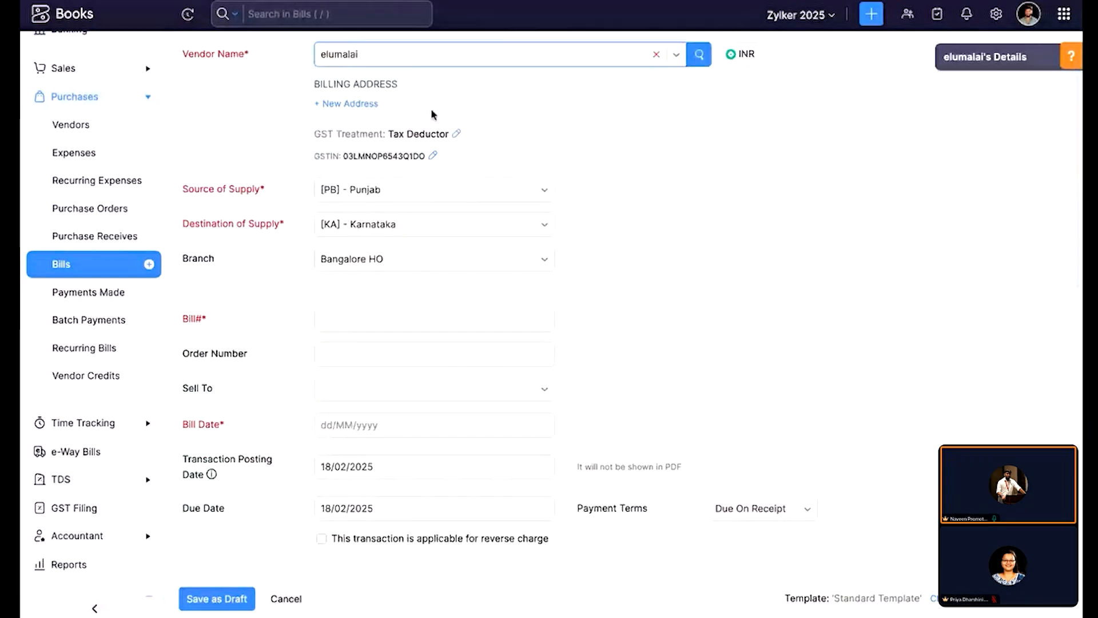
{"action": "left_click", "coordinate": [446, 54]}
{"action": "left_click", "coordinate": [437, 257]}
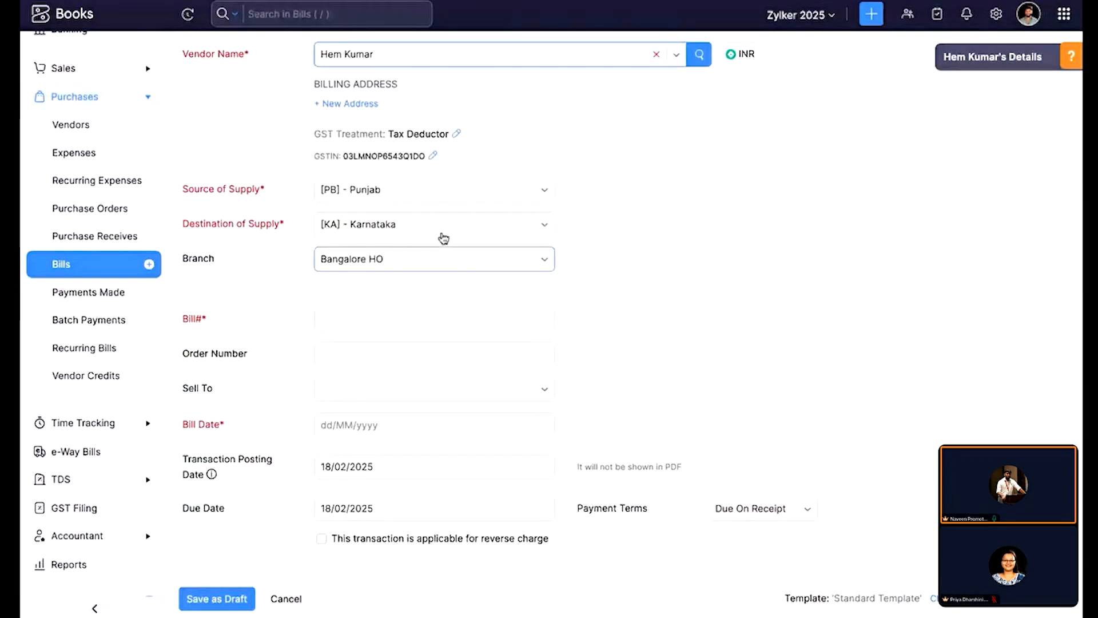
Step: Set the bill number to Fixed Asset New, with the bill date and transaction posting date on 18/02/2025
{"action": "scroll", "coordinate": [443, 236], "scroll_direction": "down", "scroll_amount": 1}
{"action": "left_click", "coordinate": [405, 256]}
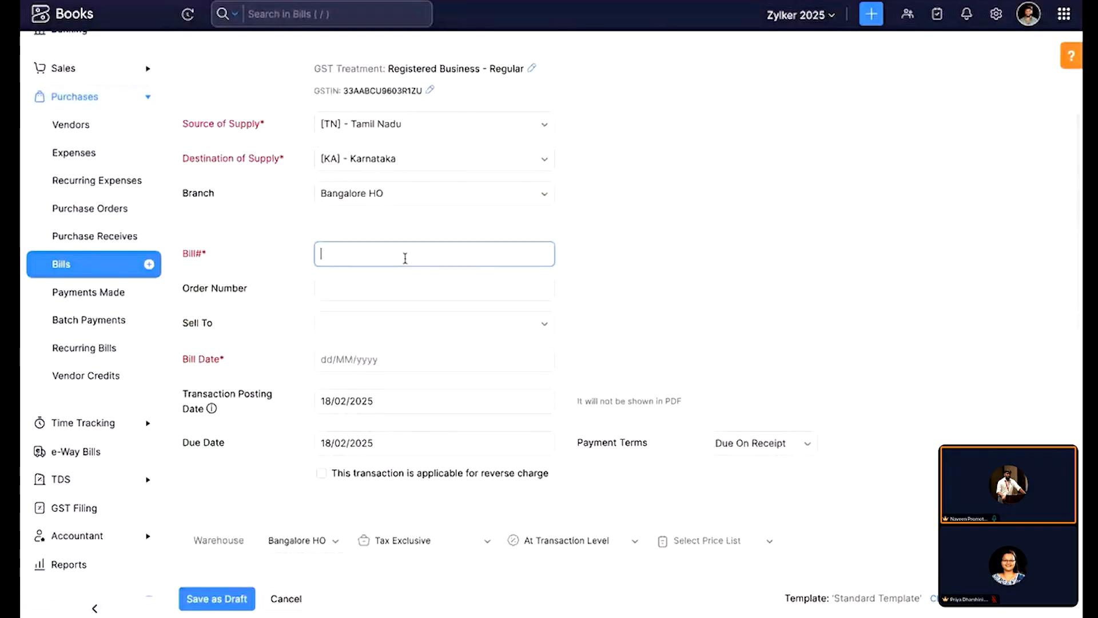
{"action": "type", "text": "Fixed Asset New"}
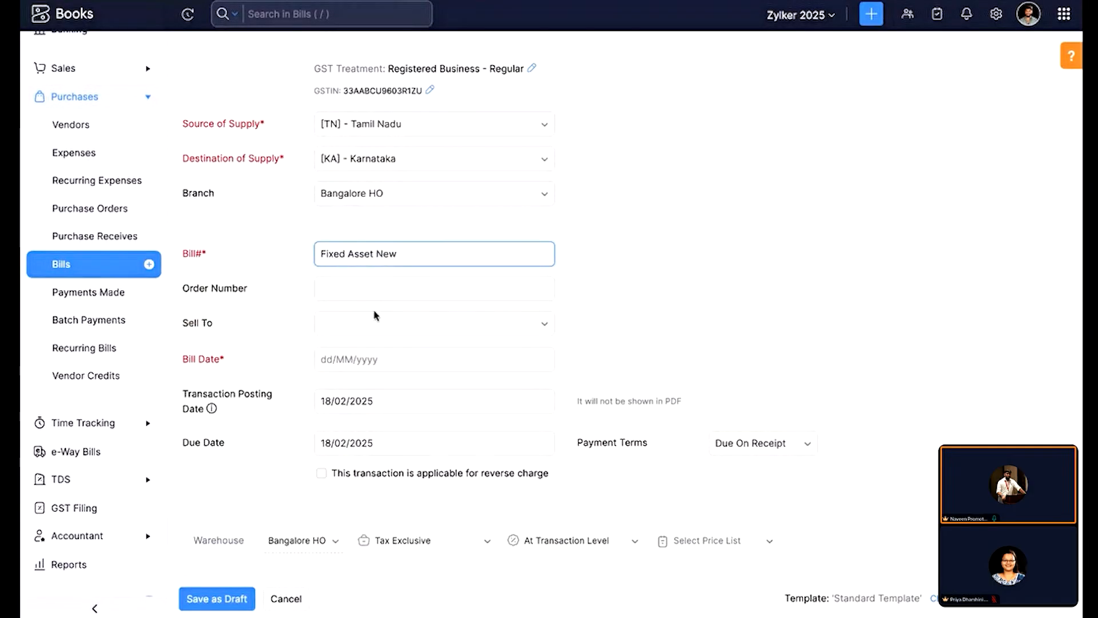
{"action": "left_click", "coordinate": [383, 356]}
{"action": "left_click", "coordinate": [385, 270]}
{"action": "left_click", "coordinate": [376, 397]}
{"action": "left_click", "coordinate": [384, 313]}
Step: Enter a line item called New item in the bill's item table and assign it to the Machine New account
{"action": "scroll", "coordinate": [382, 322], "scroll_direction": "down", "scroll_amount": 3}
{"action": "left_click", "coordinate": [314, 412]}
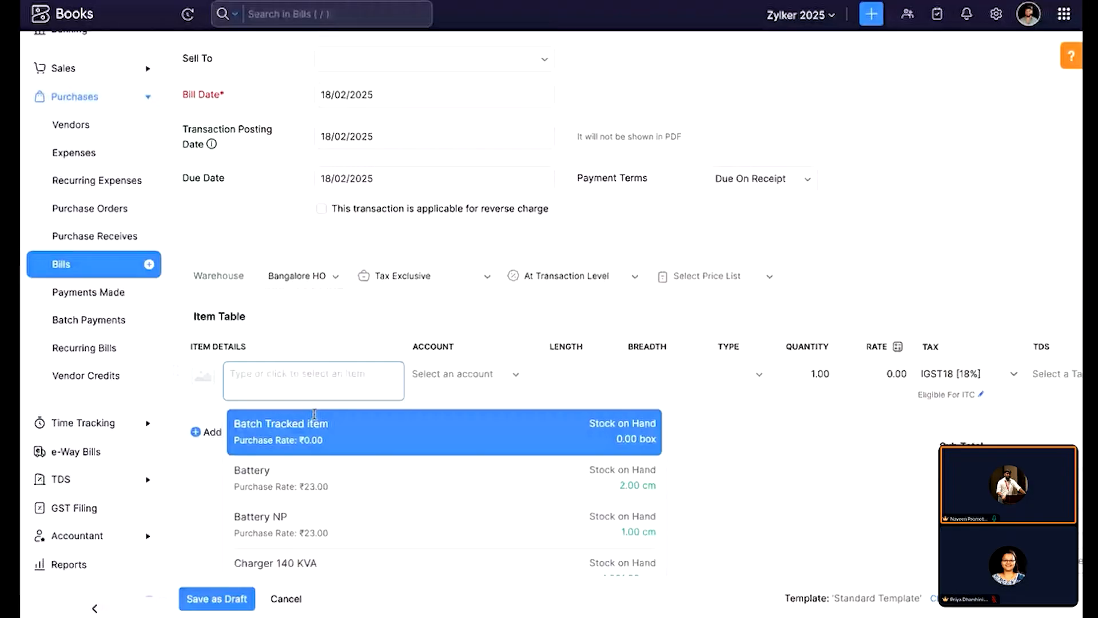
{"action": "type", "text": "New item"}
{"action": "left_click", "coordinate": [472, 380]}
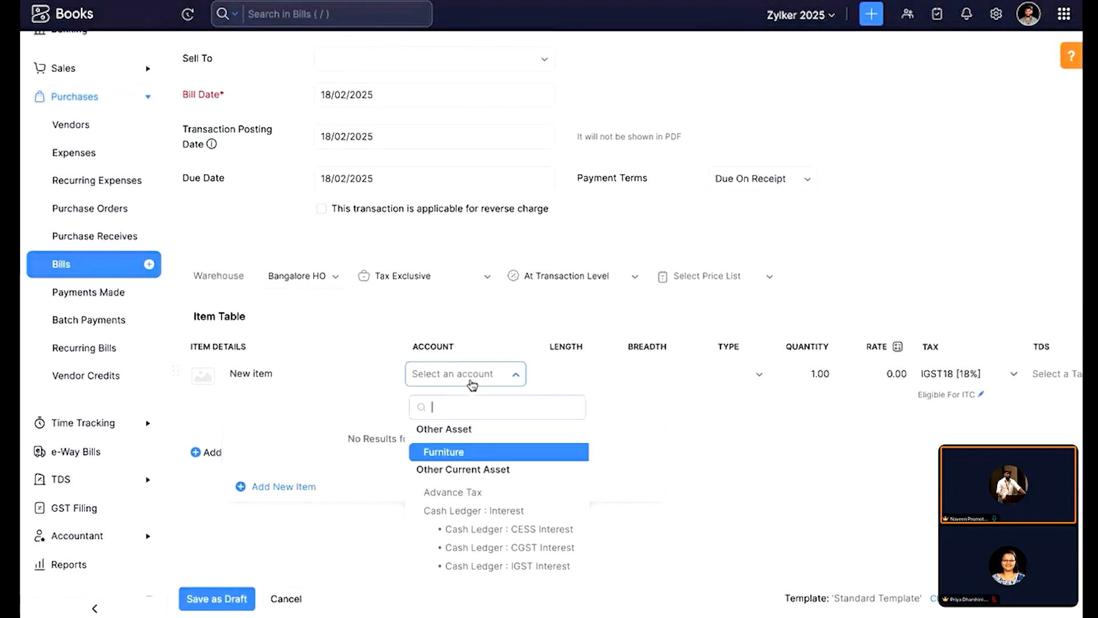
{"action": "type", "text": "machi"}
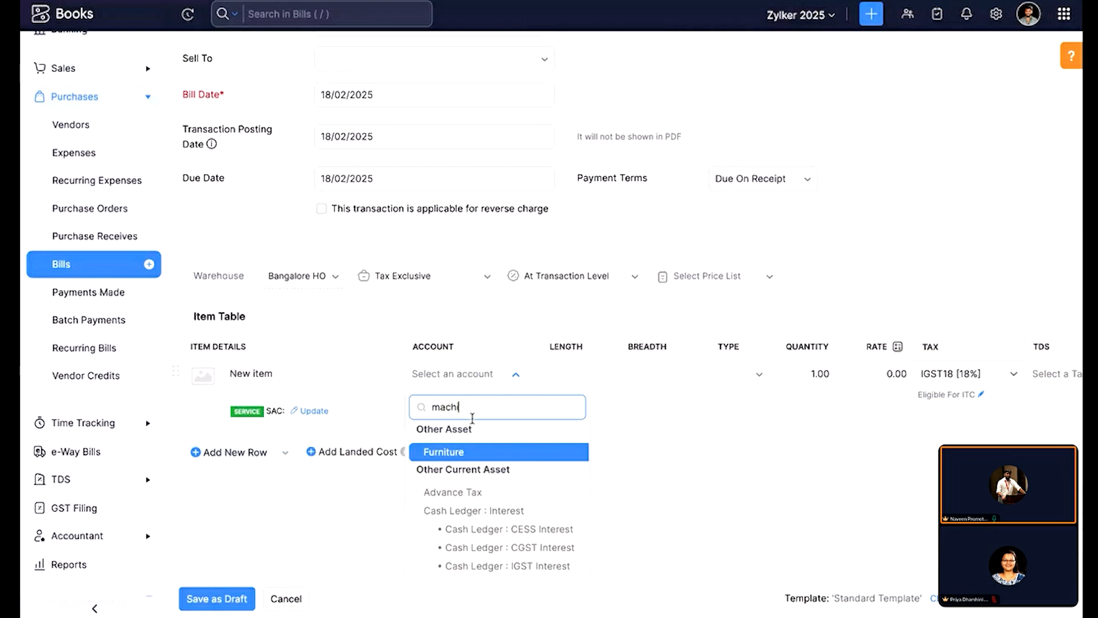
{"action": "type", "text": "ne"}
{"action": "left_click", "coordinate": [479, 469]}
Step: Set the line item's rate to 200000 and save the bill as a draft
{"action": "left_click", "coordinate": [873, 372]}
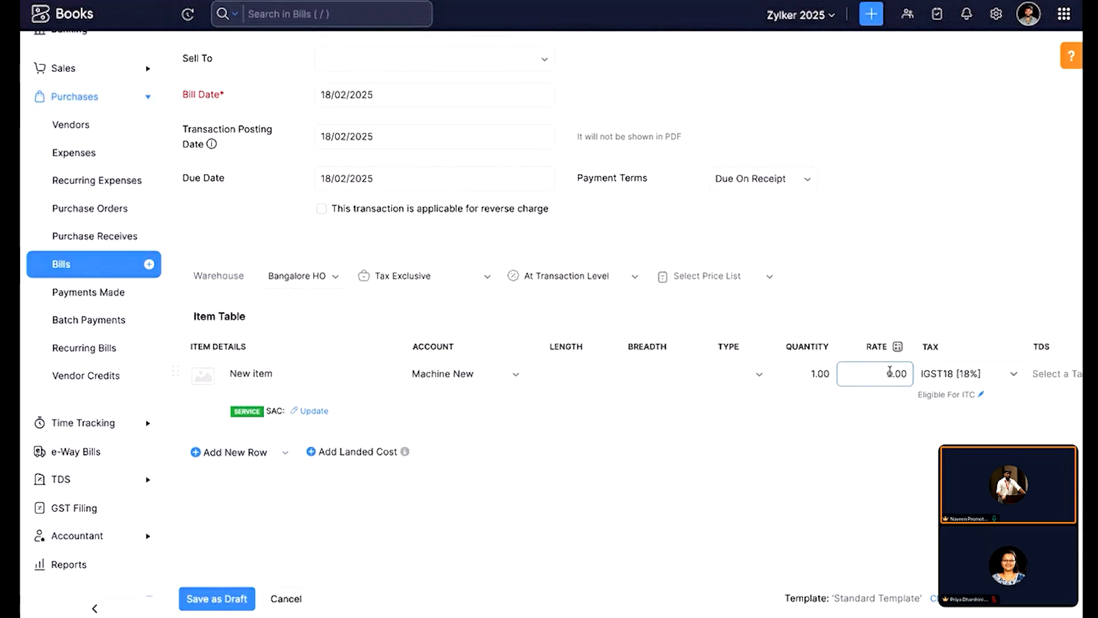
{"action": "type", "text": "2000"}
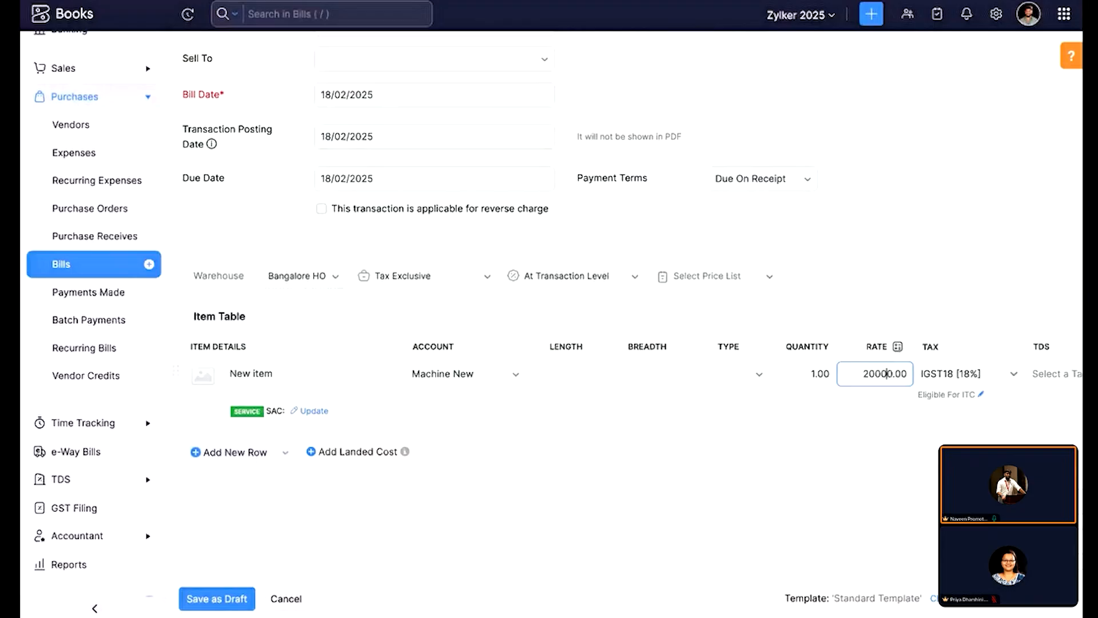
{"action": "type", "text": "0"}
{"action": "left_click", "coordinate": [873, 433]}
{"action": "scroll", "coordinate": [873, 434], "scroll_direction": "right", "scroll_amount": 3}
{"action": "scroll", "coordinate": [799, 433], "scroll_direction": "right", "scroll_amount": 3}
{"action": "scroll", "coordinate": [846, 437], "scroll_direction": "down", "scroll_amount": 5}
{"action": "scroll", "coordinate": [847, 438], "scroll_direction": "left", "scroll_amount": 2}
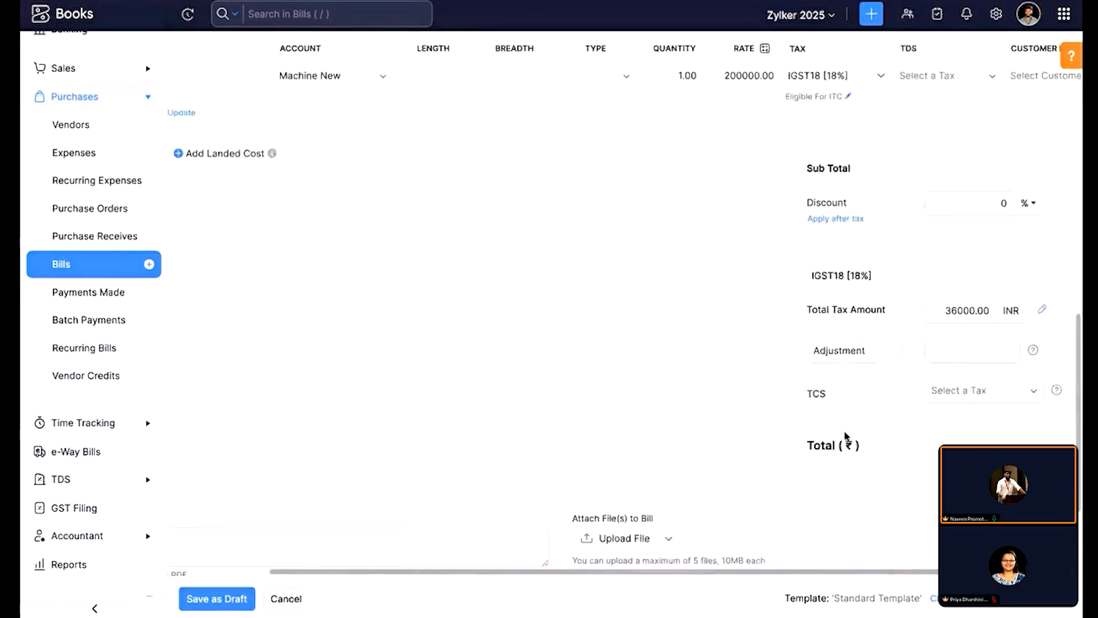
{"action": "scroll", "coordinate": [846, 436], "scroll_direction": "left", "scroll_amount": 2}
{"action": "left_click", "coordinate": [239, 599]}
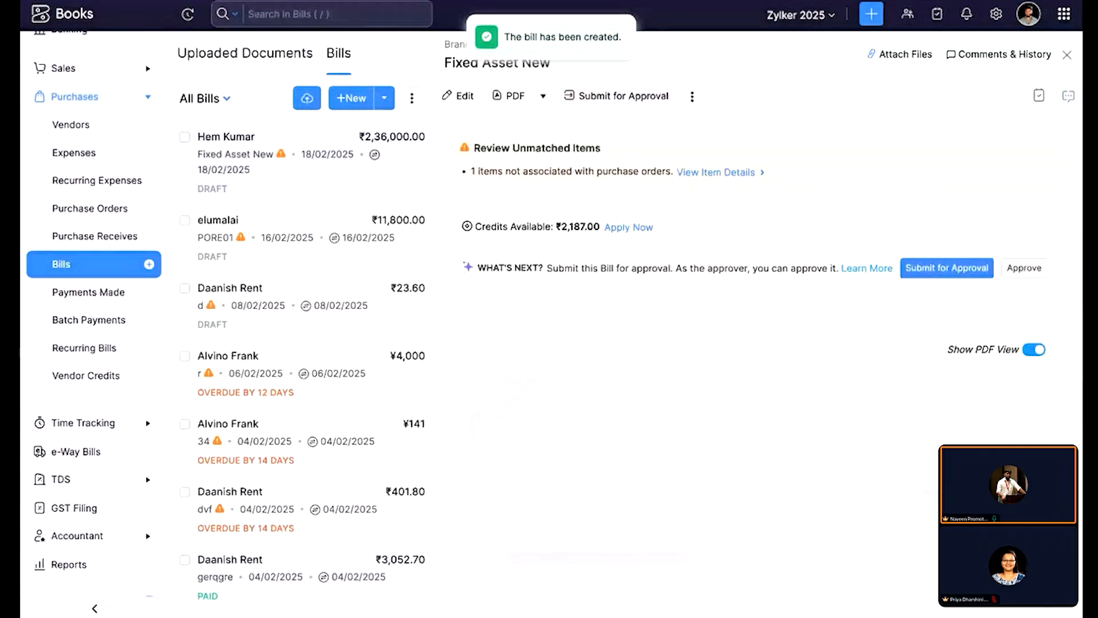
Step: Submit the Fixed Asset New bill for approval, approve it, and check its line item in the bill preview
{"action": "left_click", "coordinate": [620, 93]}
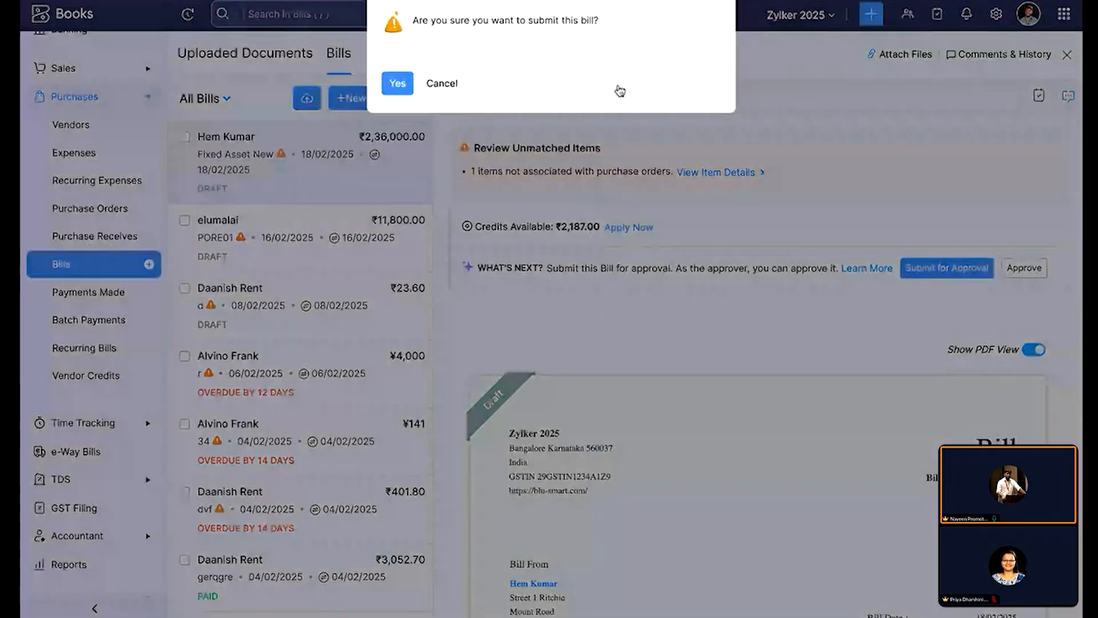
{"action": "key", "text": "Return"}
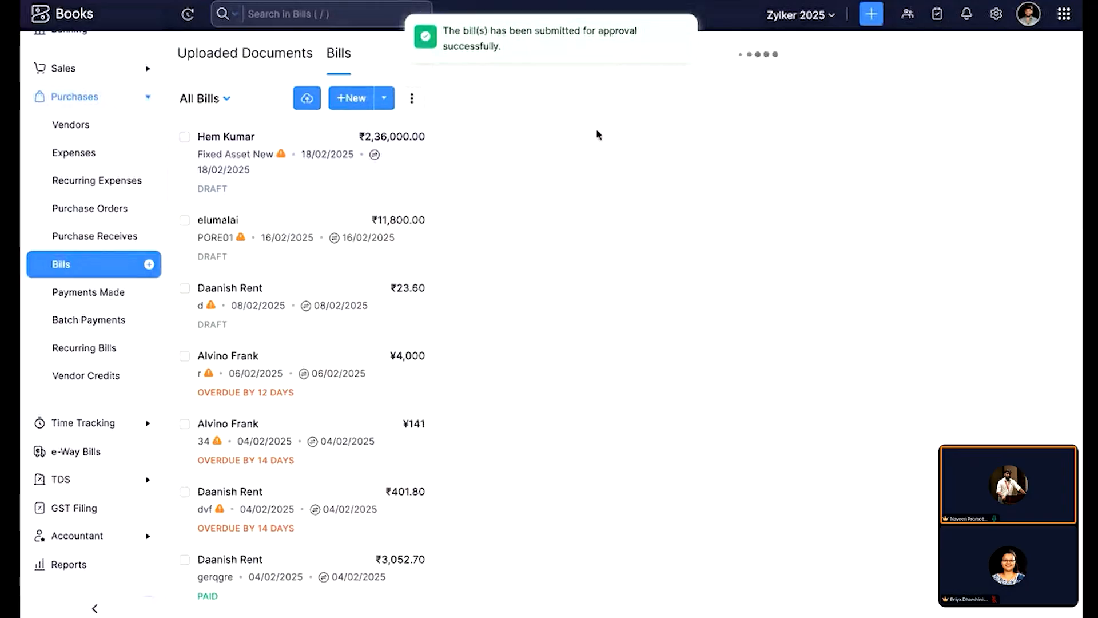
{"action": "left_click", "coordinate": [619, 97]}
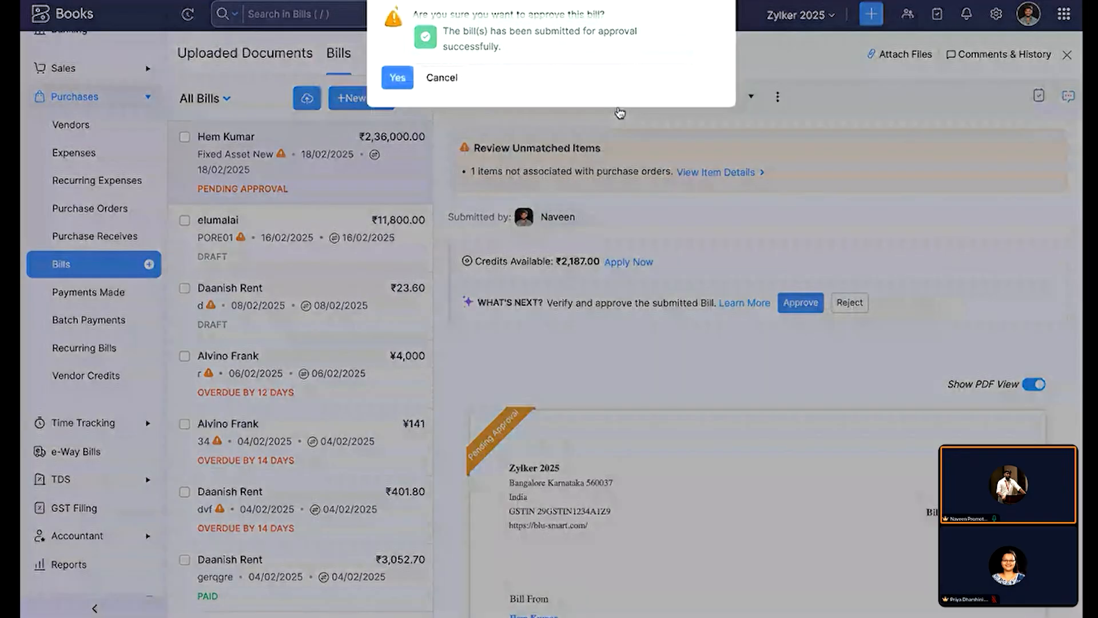
{"action": "left_click", "coordinate": [402, 80]}
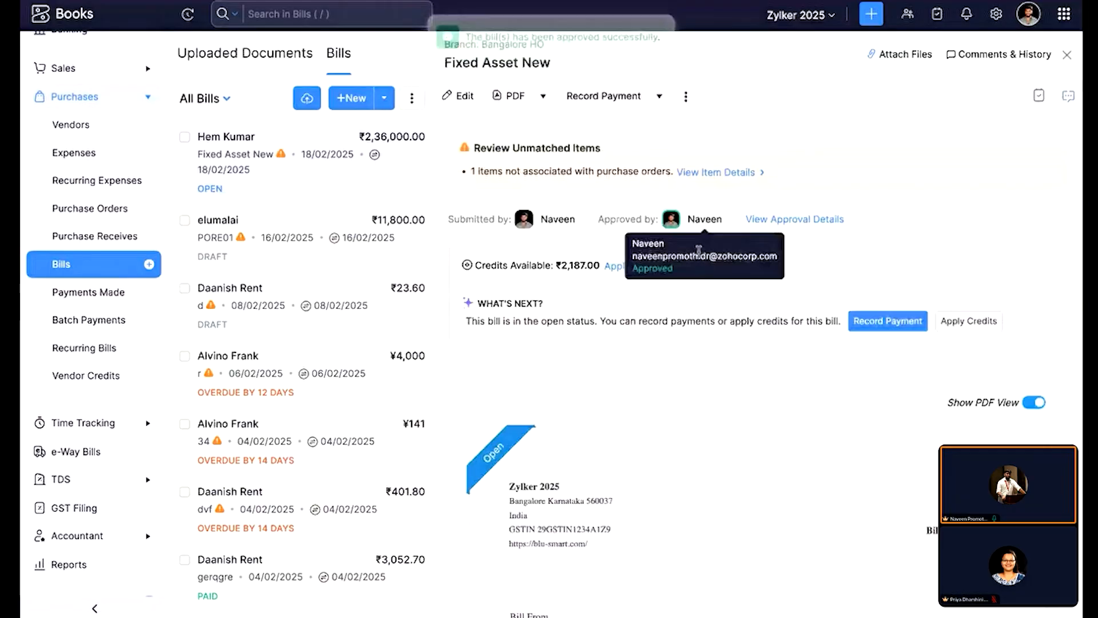
{"action": "scroll", "coordinate": [645, 418], "scroll_direction": "down", "scroll_amount": 5}
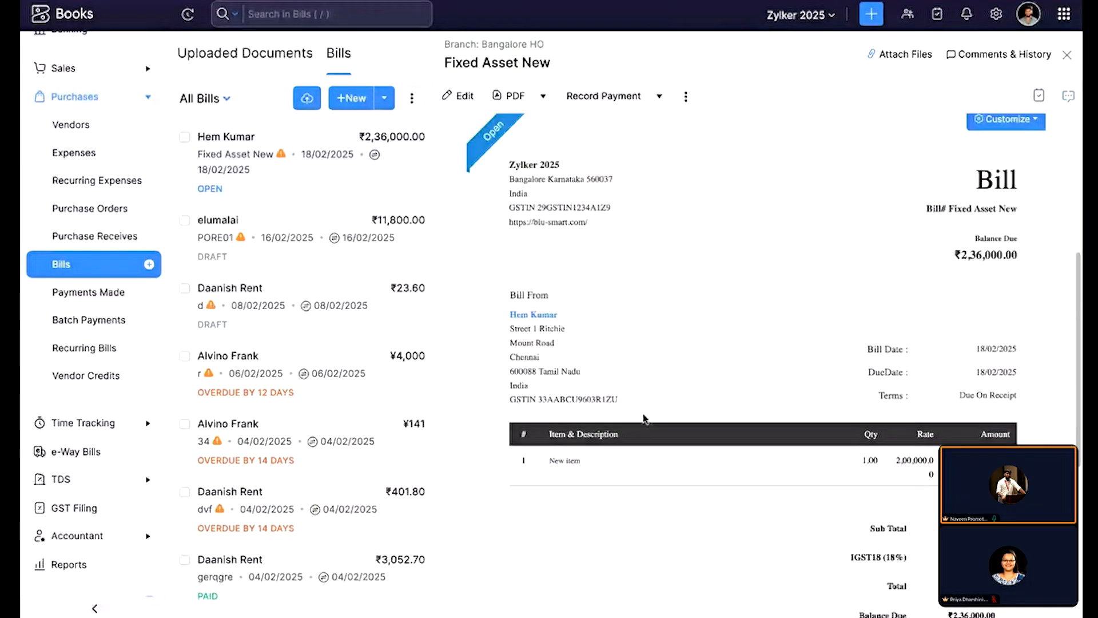
{"action": "scroll", "coordinate": [643, 419], "scroll_direction": "down", "scroll_amount": 2}
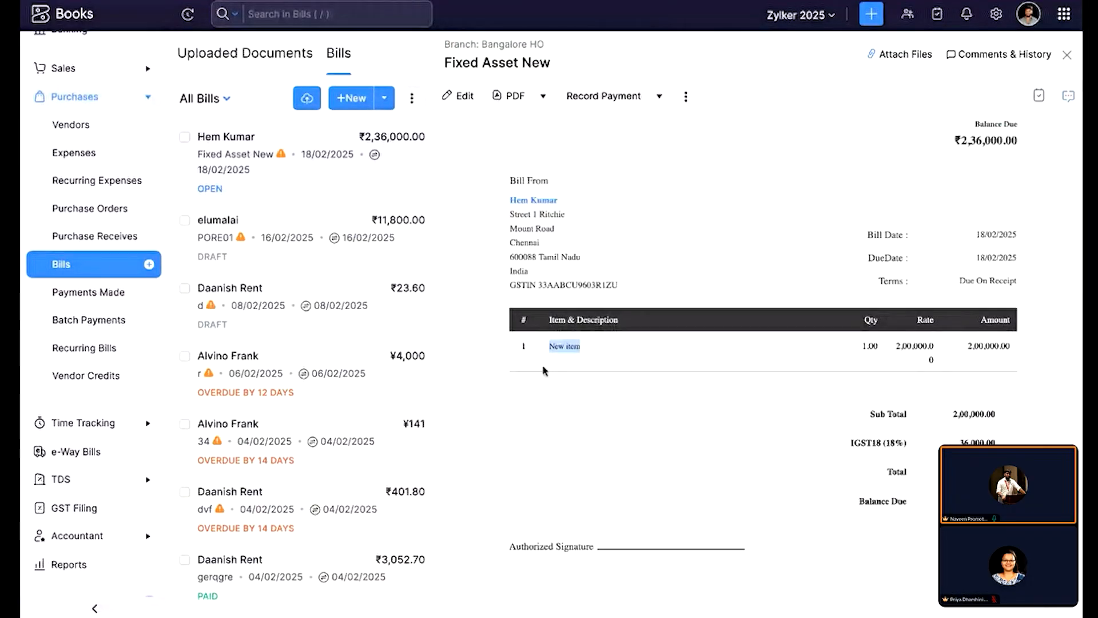
Step: Open the New item asset among the draft fixed assets and review its overview and associated bill
{"action": "scroll", "coordinate": [39, 383], "scroll_direction": "down", "scroll_amount": 3}
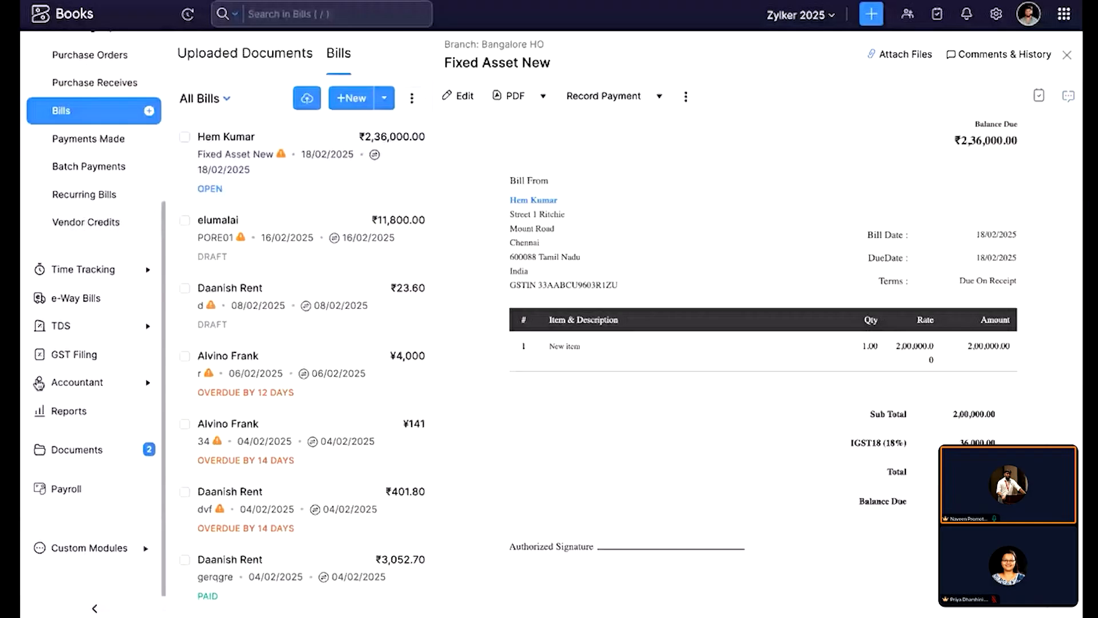
{"action": "left_click", "coordinate": [89, 385]}
{"action": "left_click", "coordinate": [88, 391]}
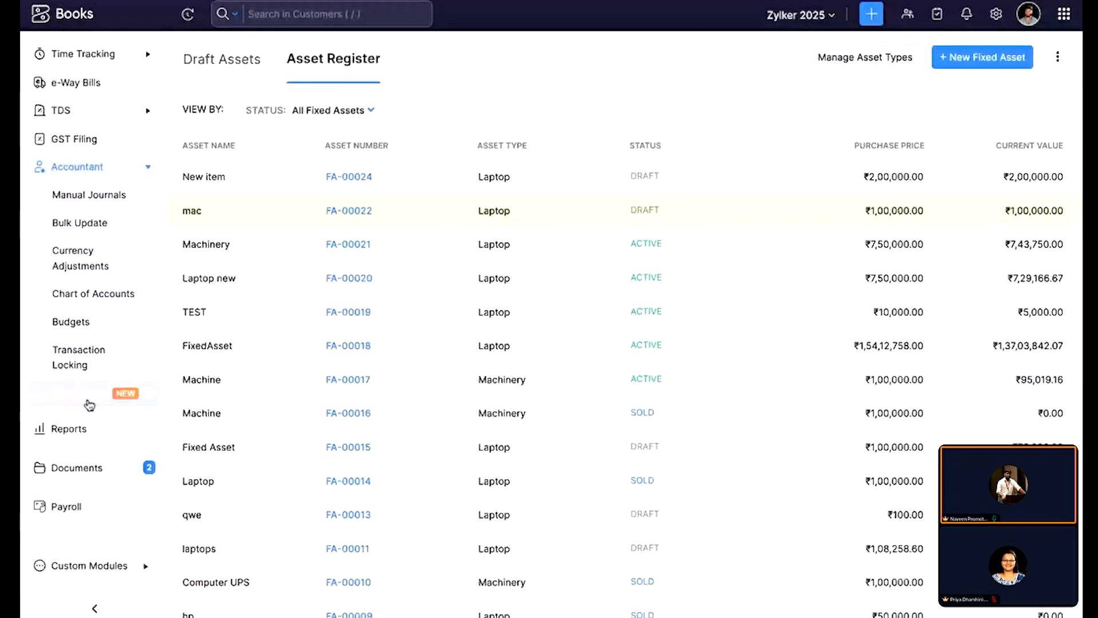
{"action": "left_click", "coordinate": [247, 63]}
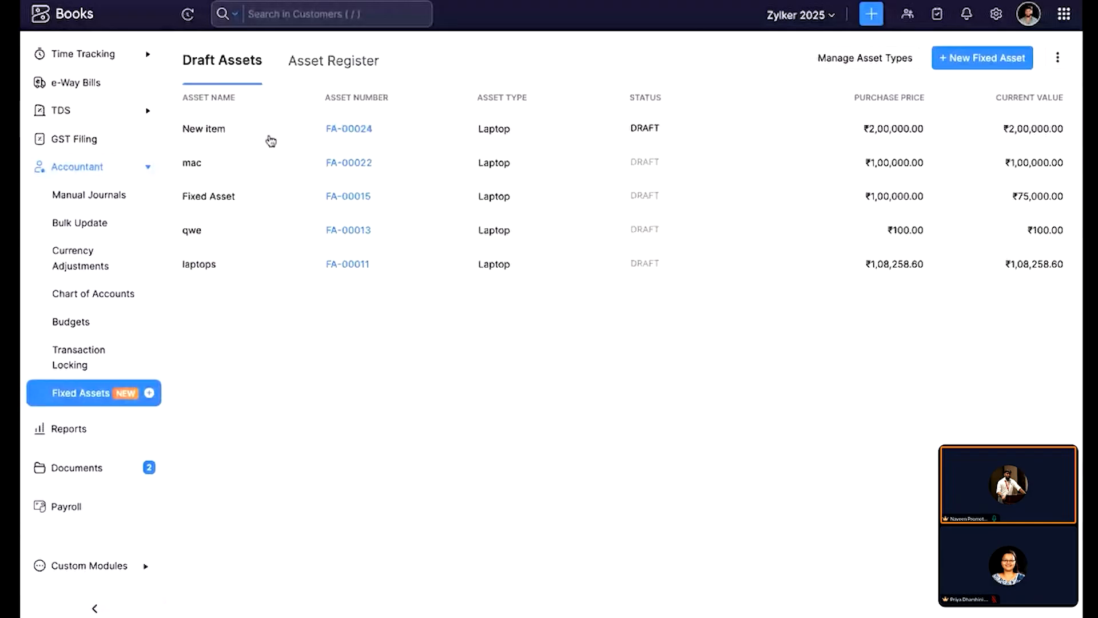
{"action": "left_click", "coordinate": [217, 127]}
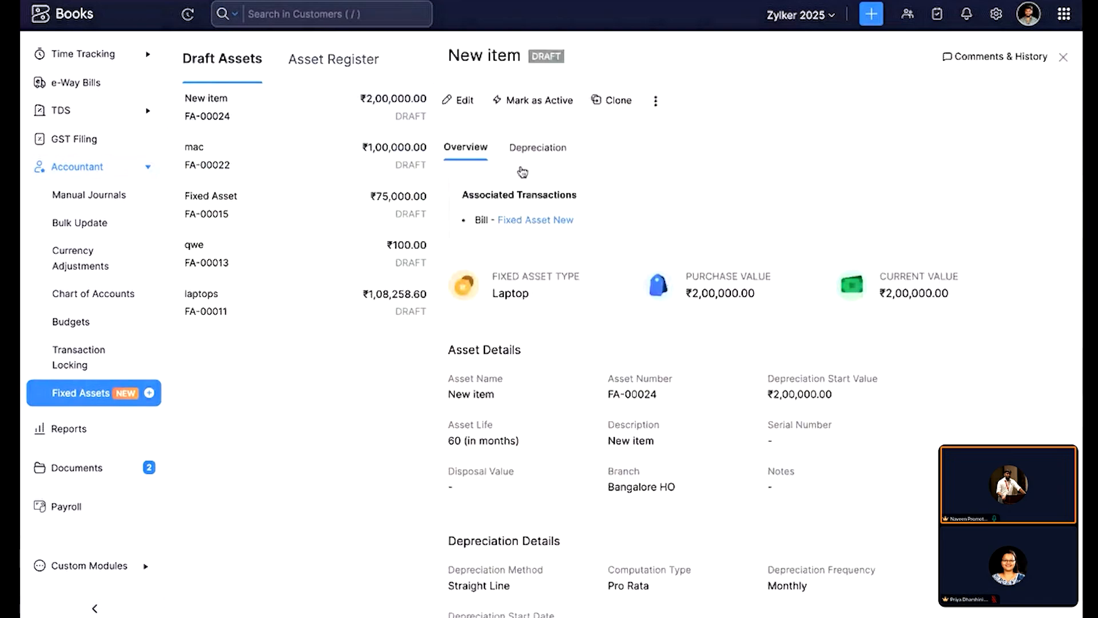
{"action": "scroll", "coordinate": [549, 322], "scroll_direction": "down", "scroll_amount": 1}
{"action": "scroll", "coordinate": [555, 303], "scroll_direction": "up", "scroll_amount": 1}
{"action": "left_click_drag", "start_coordinate": [575, 220], "coordinate": [474, 230]}
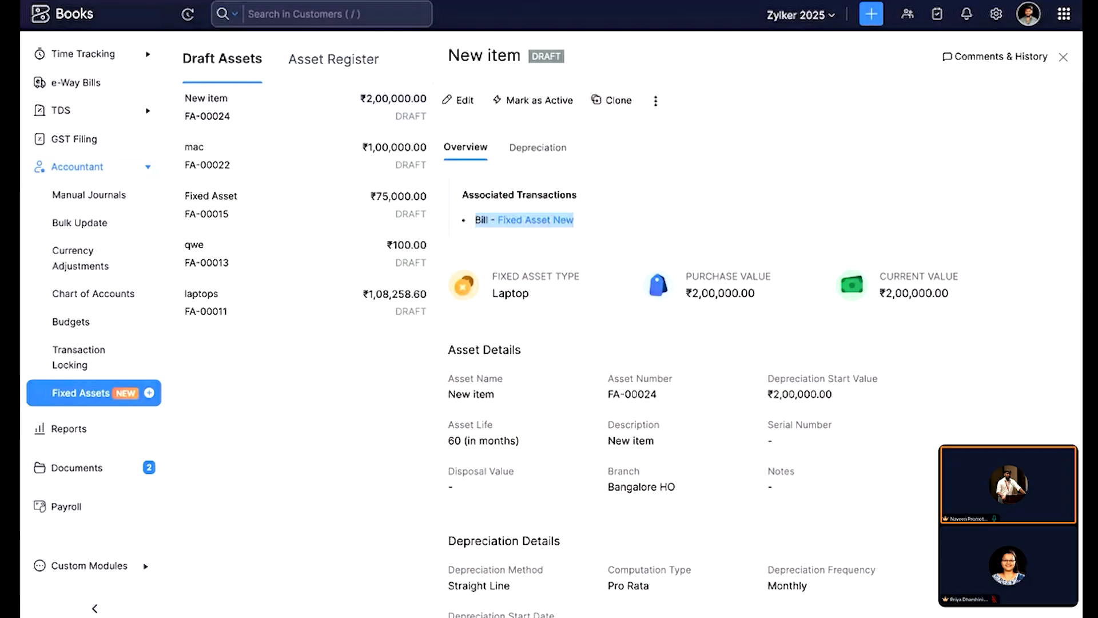
Step: Open the New item asset for editing, review its purchase, depreciation and account details, and leave without saving
{"action": "left_click", "coordinate": [462, 104]}
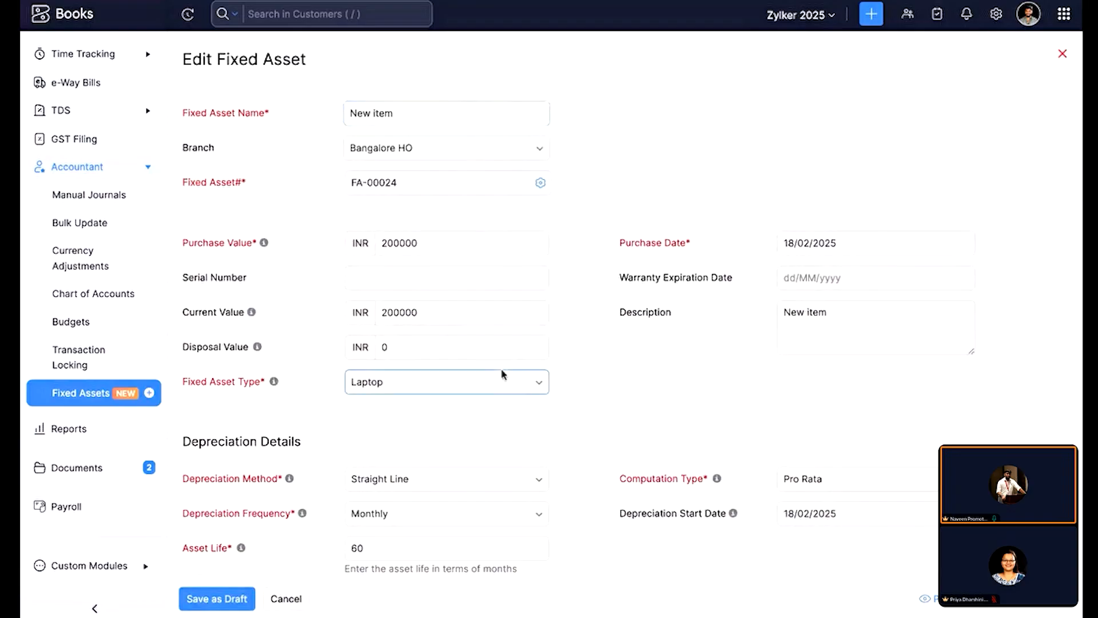
{"action": "scroll", "coordinate": [502, 374], "scroll_direction": "down", "scroll_amount": 1}
{"action": "scroll", "coordinate": [503, 373], "scroll_direction": "down", "scroll_amount": 2}
{"action": "scroll", "coordinate": [682, 450], "scroll_direction": "down", "scroll_amount": 1}
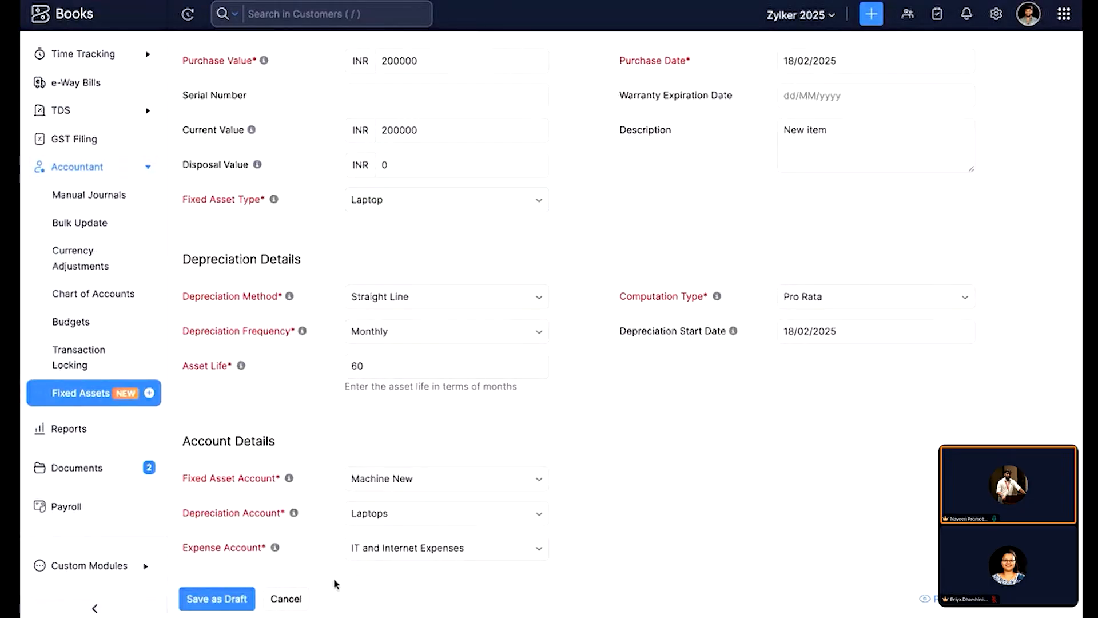
{"action": "left_click", "coordinate": [300, 605]}
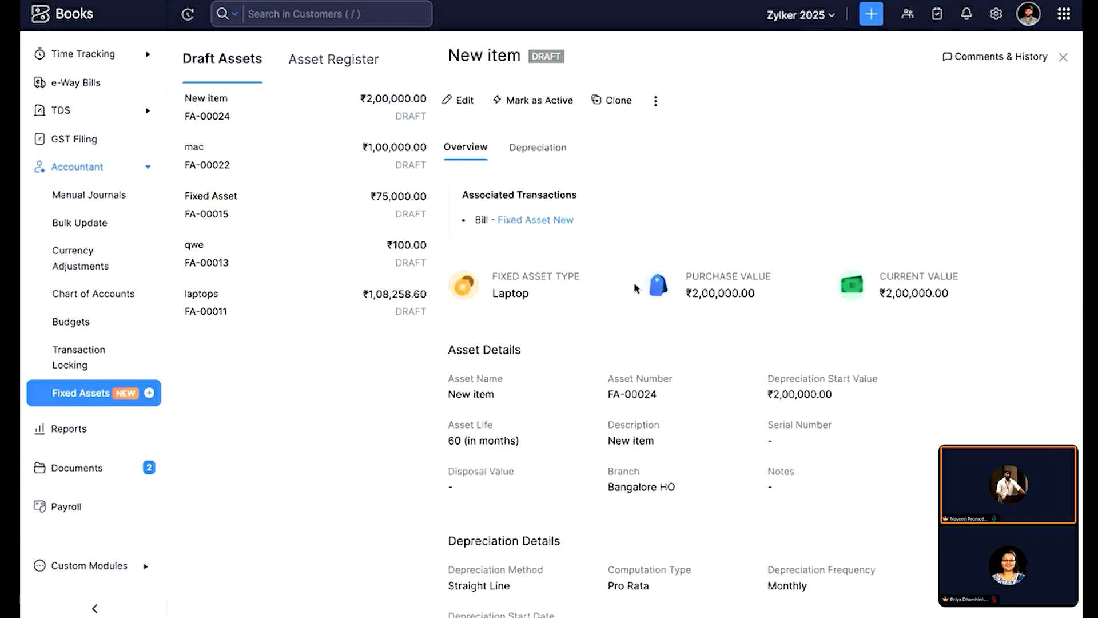
Step: Review the New item asset's depreciation flowchart and depreciation forecast
{"action": "left_click", "coordinate": [538, 147]}
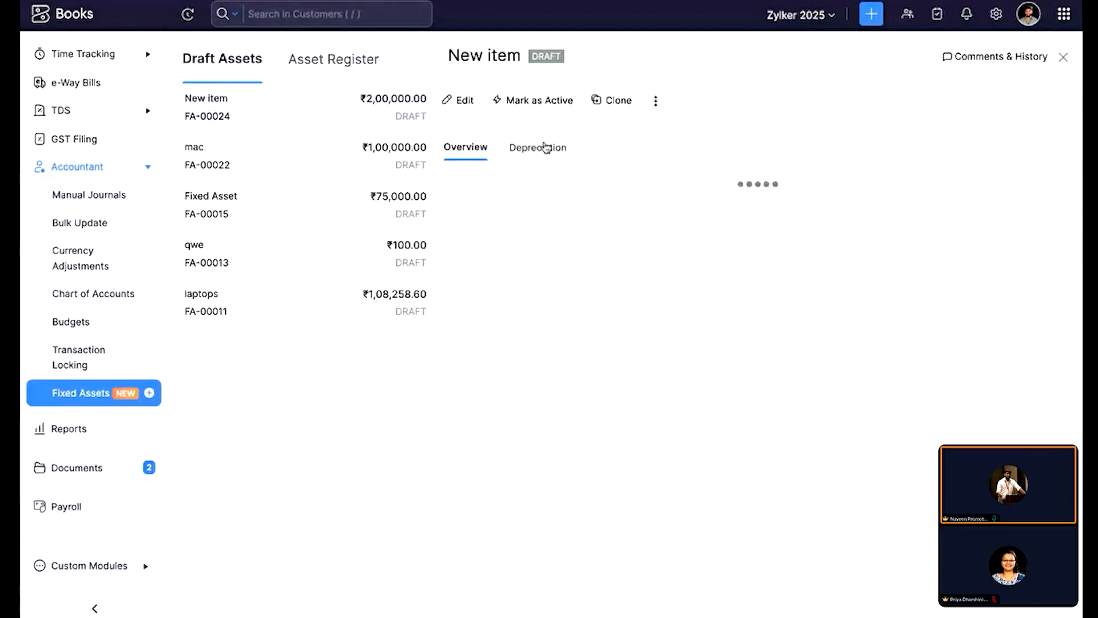
{"action": "scroll", "coordinate": [681, 298], "scroll_direction": "down", "scroll_amount": 1}
{"action": "scroll", "coordinate": [632, 417], "scroll_direction": "down", "scroll_amount": 1}
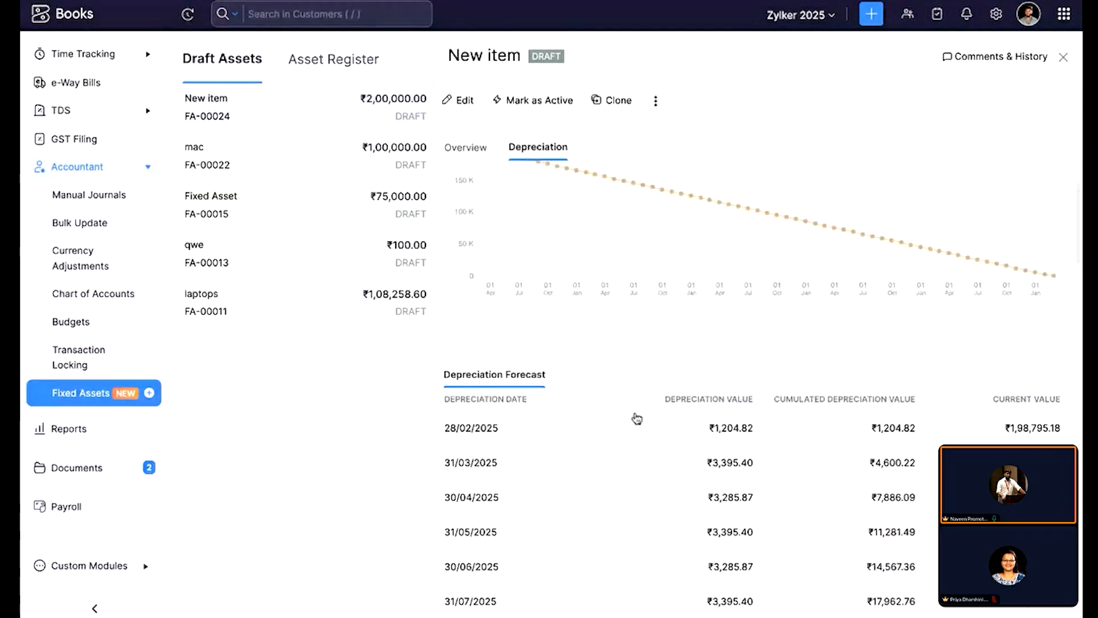
{"action": "scroll", "coordinate": [637, 419], "scroll_direction": "up", "scroll_amount": 2}
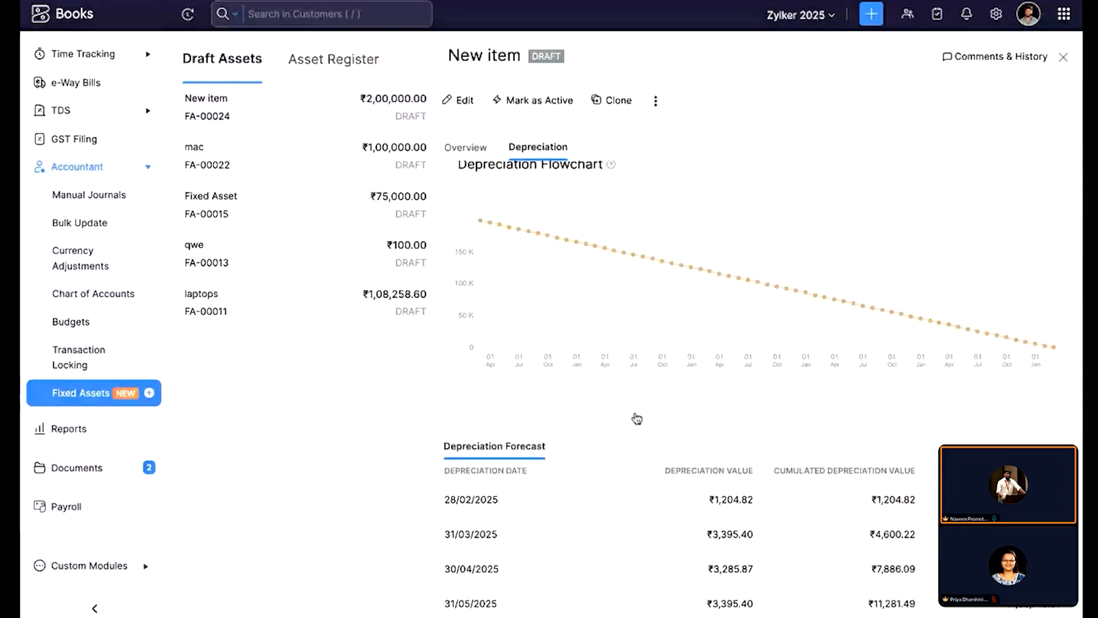
{"action": "scroll", "coordinate": [637, 419], "scroll_direction": "up", "scroll_amount": 1}
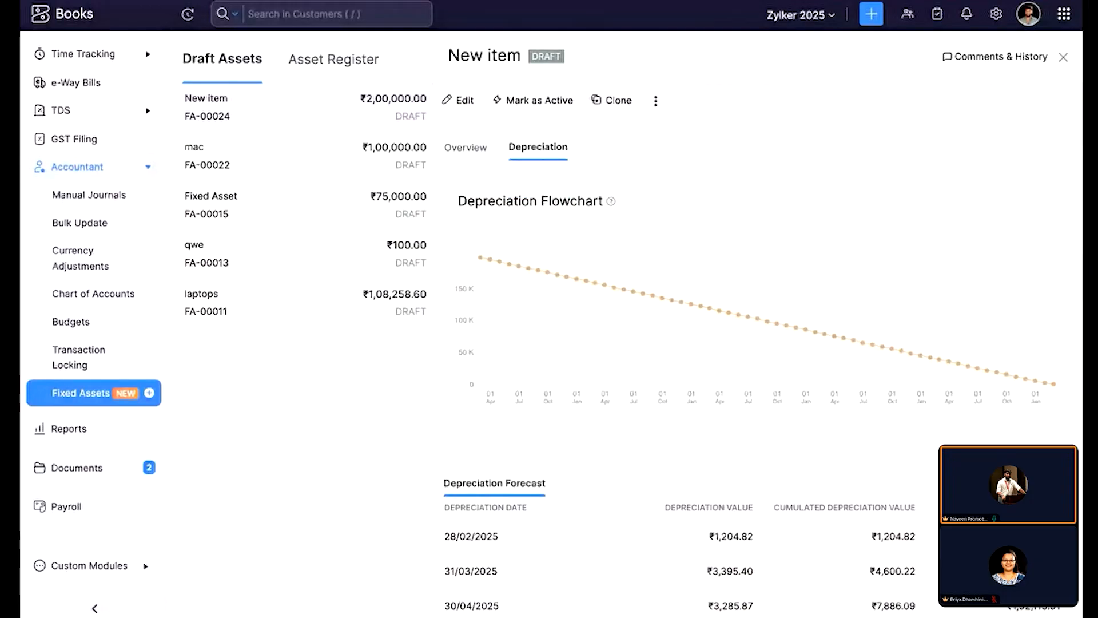
Step: Mark the New item asset as active from its overview and close the asset
{"action": "left_click", "coordinate": [478, 149]}
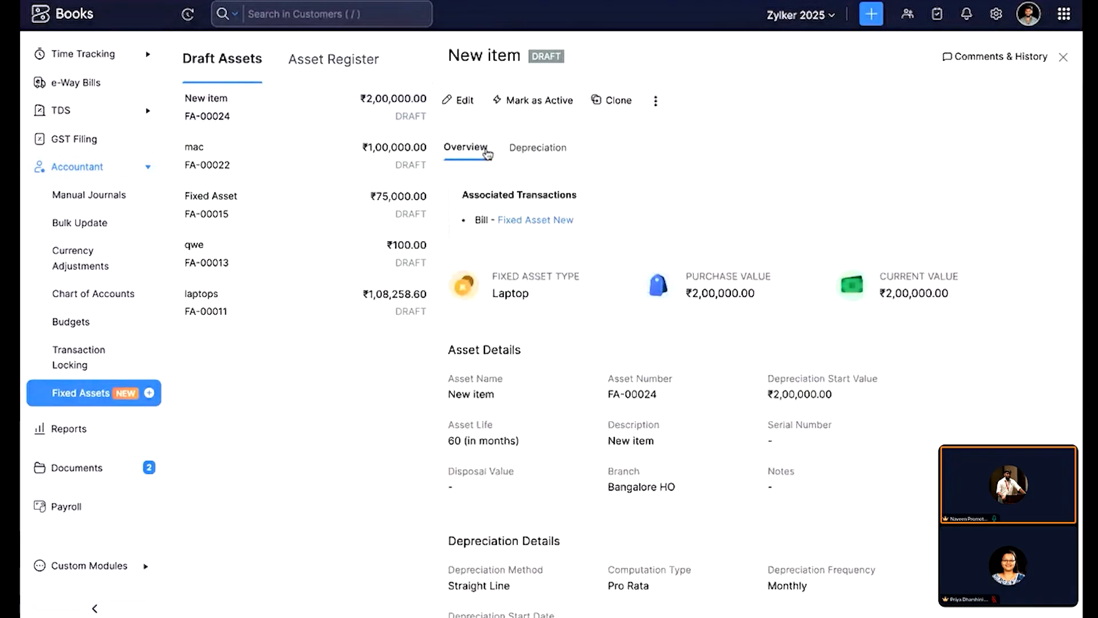
{"action": "left_click", "coordinate": [514, 114]}
{"action": "left_click", "coordinate": [400, 109]}
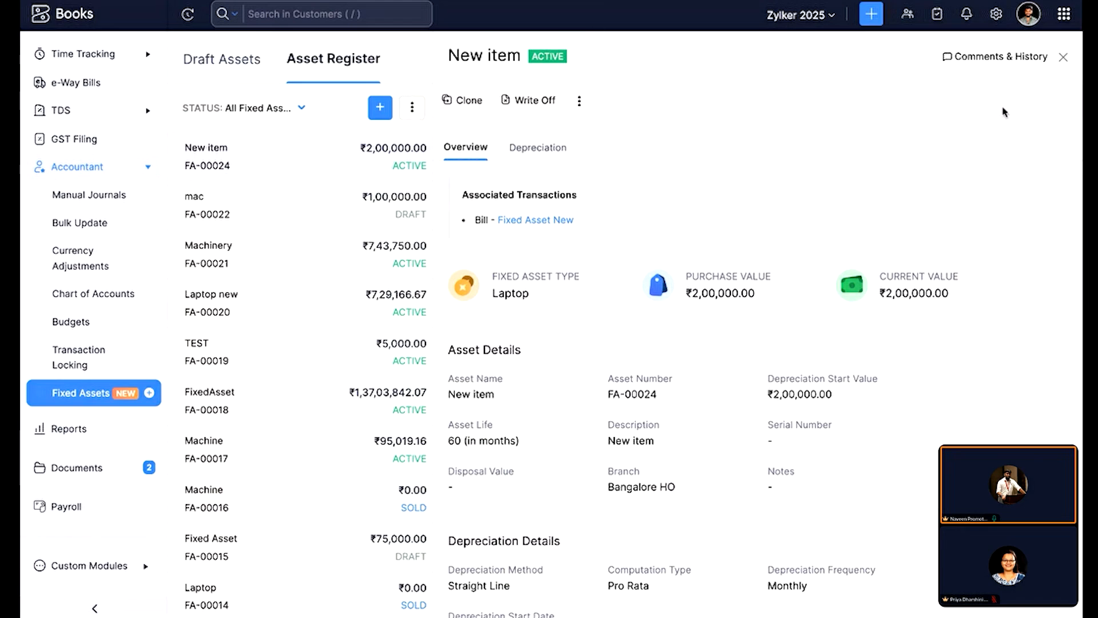
{"action": "left_click", "coordinate": [1063, 57]}
Step: Open the fixed asset import page, look over its file and numbering options, and cancel the import
{"action": "left_click", "coordinate": [1053, 60]}
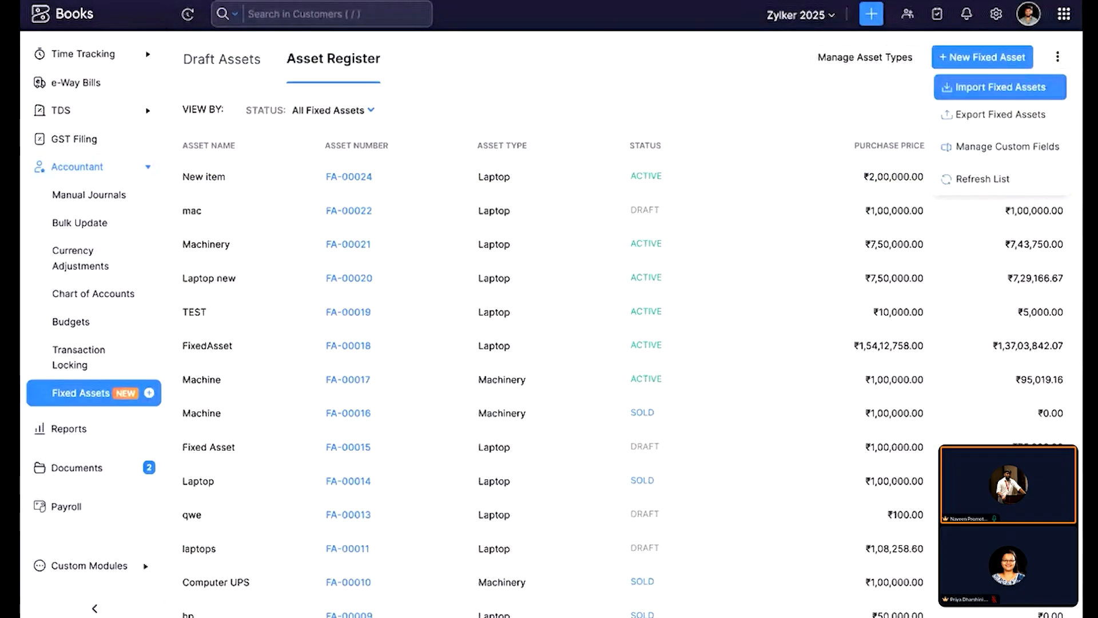
{"action": "left_click", "coordinate": [1000, 86]}
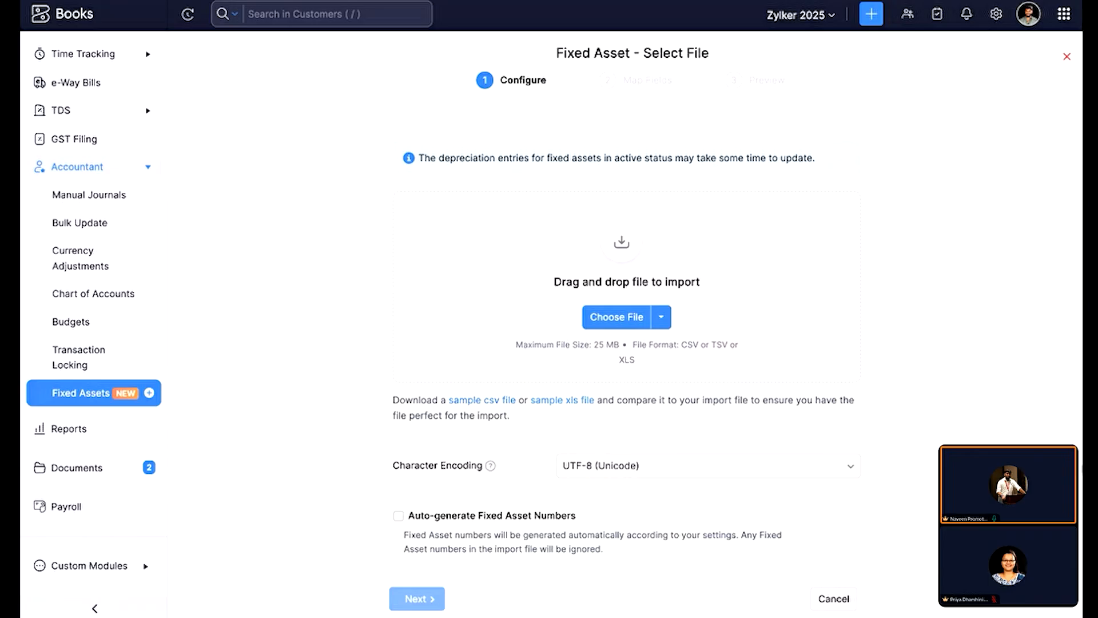
{"action": "left_click", "coordinate": [826, 595]}
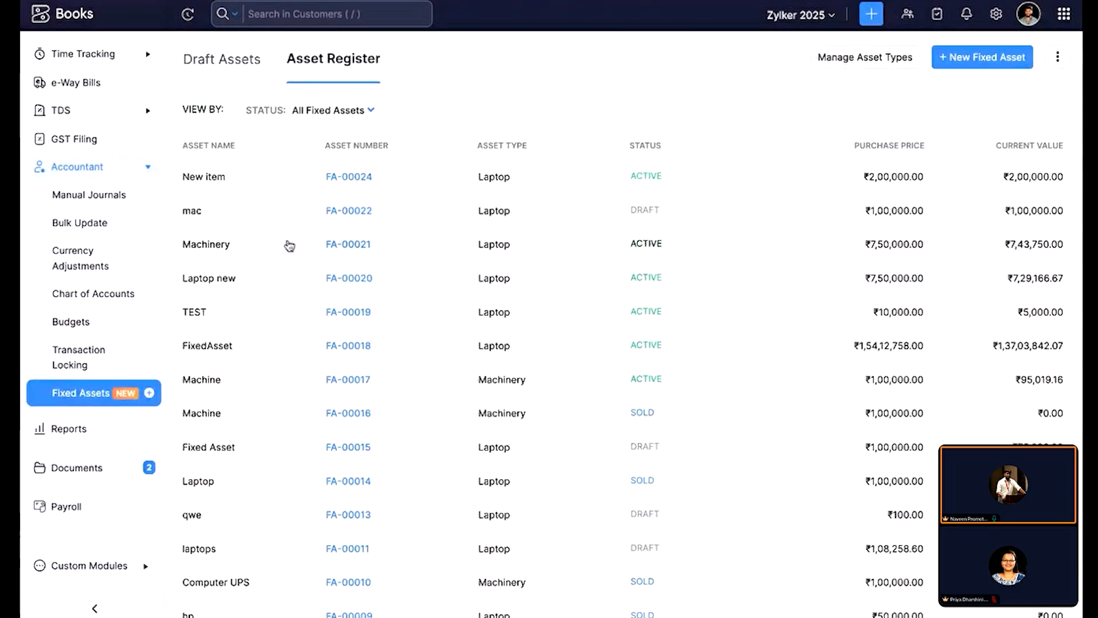
Step: Start a new sales invoice and select the second listed customer
{"action": "scroll", "coordinate": [75, 143], "scroll_direction": "up", "scroll_amount": 2}
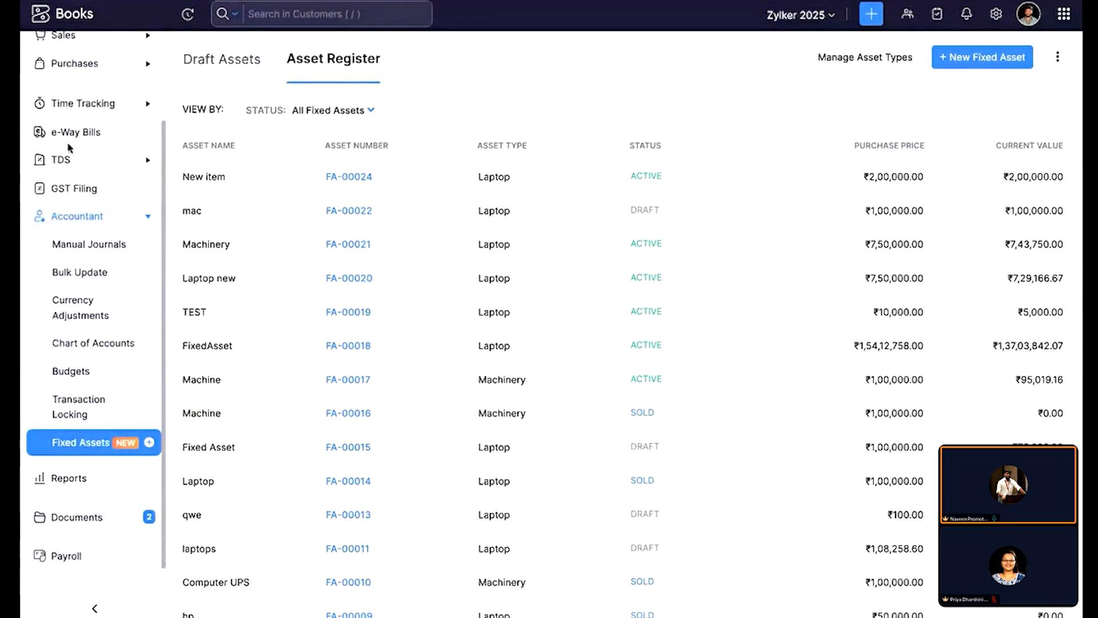
{"action": "left_click", "coordinate": [95, 37]}
{"action": "left_click", "coordinate": [83, 261]}
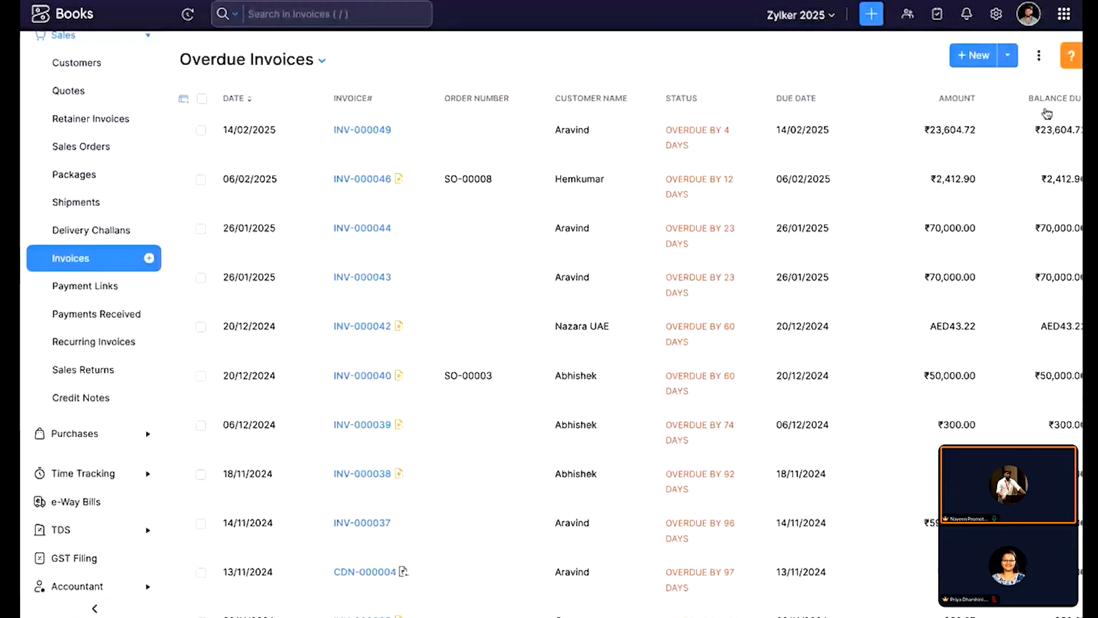
{"action": "left_click", "coordinate": [970, 59]}
{"action": "left_click", "coordinate": [495, 114]}
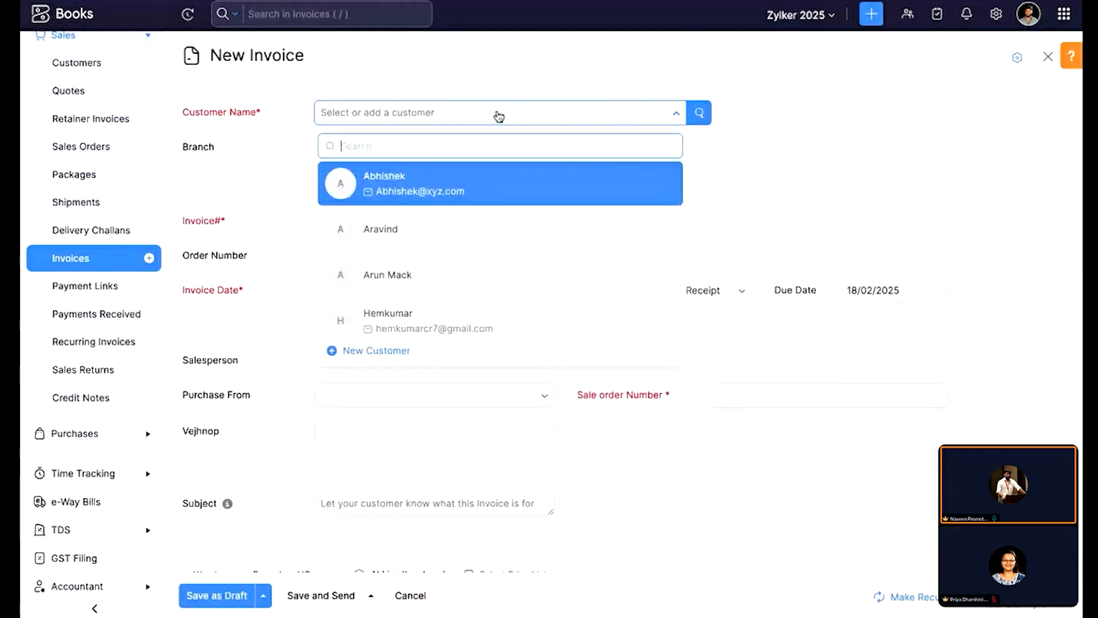
{"action": "left_click", "coordinate": [404, 228]}
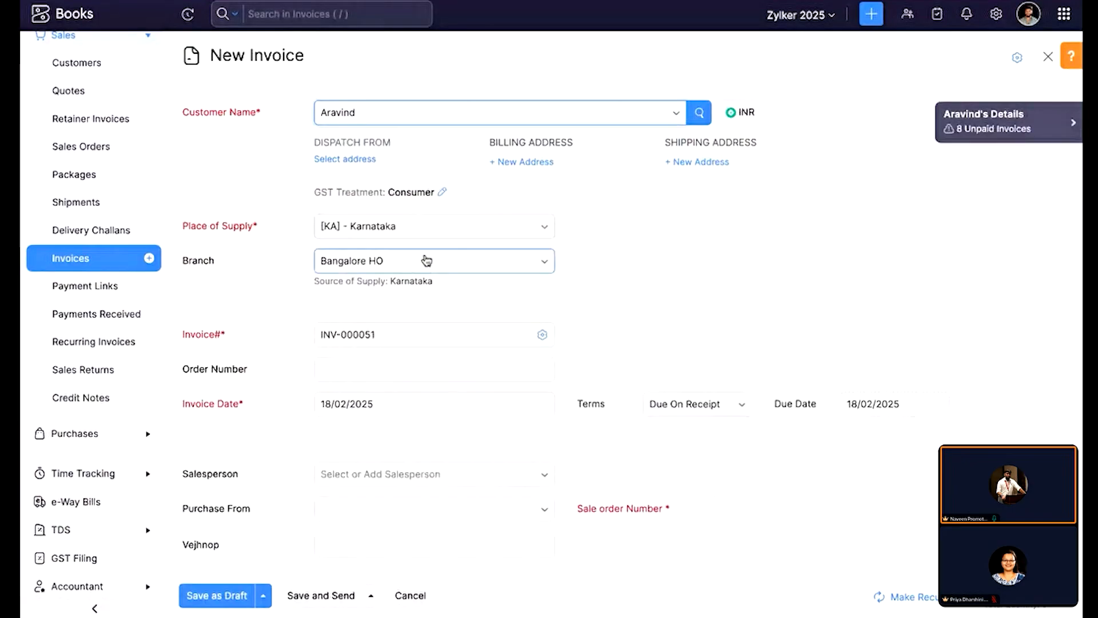
Step: Enter e in the invoice's required Sale order Number field
{"action": "scroll", "coordinate": [361, 282], "scroll_direction": "down", "scroll_amount": 5}
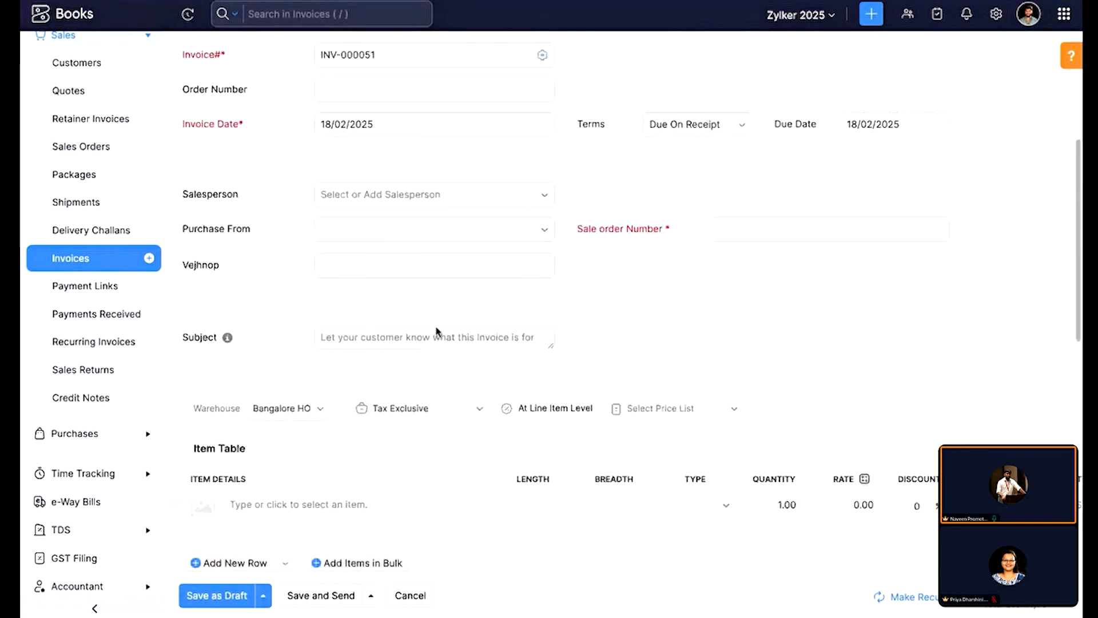
{"action": "scroll", "coordinate": [438, 332], "scroll_direction": "down", "scroll_amount": 2}
{"action": "left_click", "coordinate": [723, 141]}
{"action": "type", "text": "e"}
Step: Fill the first item line with the description new item and a rate of 125000
{"action": "left_click", "coordinate": [380, 412]}
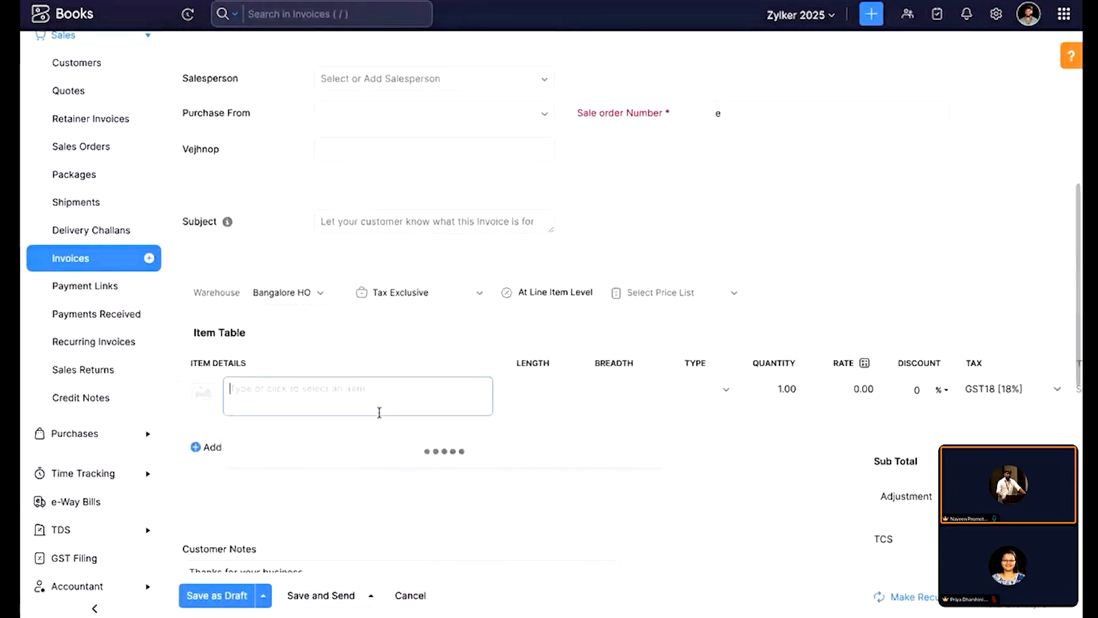
{"action": "type", "text": "new item"}
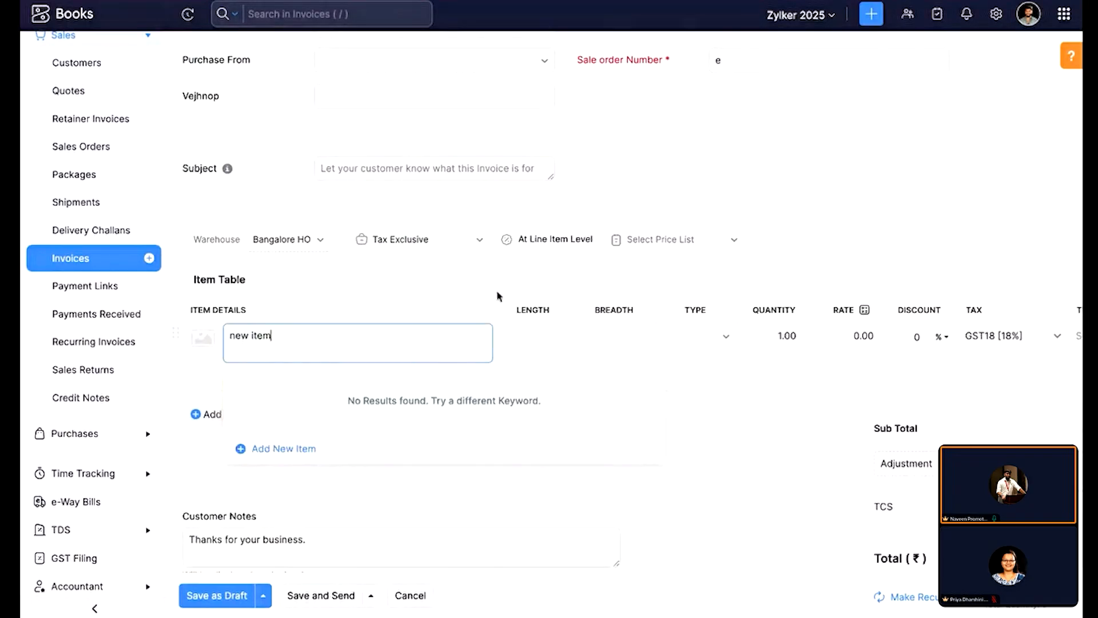
{"action": "left_click", "coordinate": [683, 287]}
{"action": "left_click", "coordinate": [836, 335]}
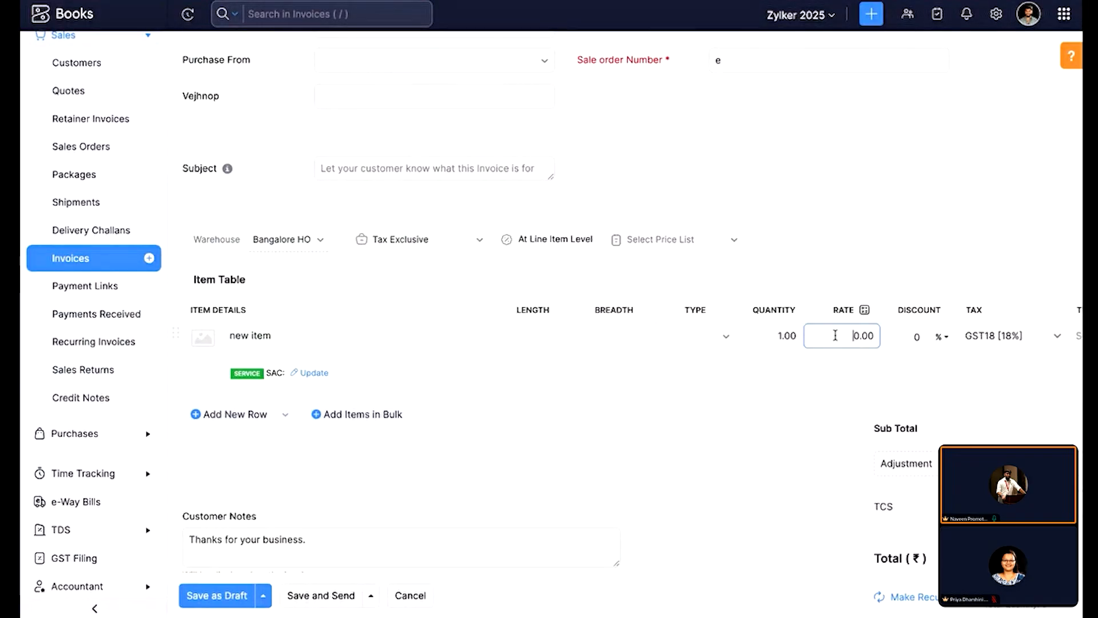
{"action": "type", "text": "125000"}
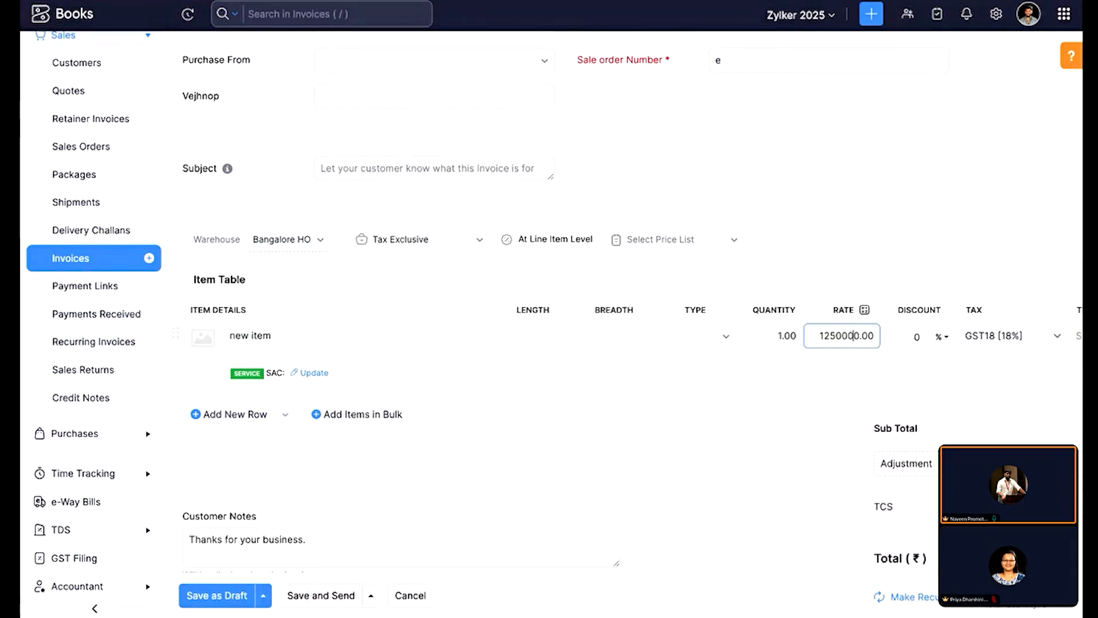
{"action": "left_click", "coordinate": [865, 252]}
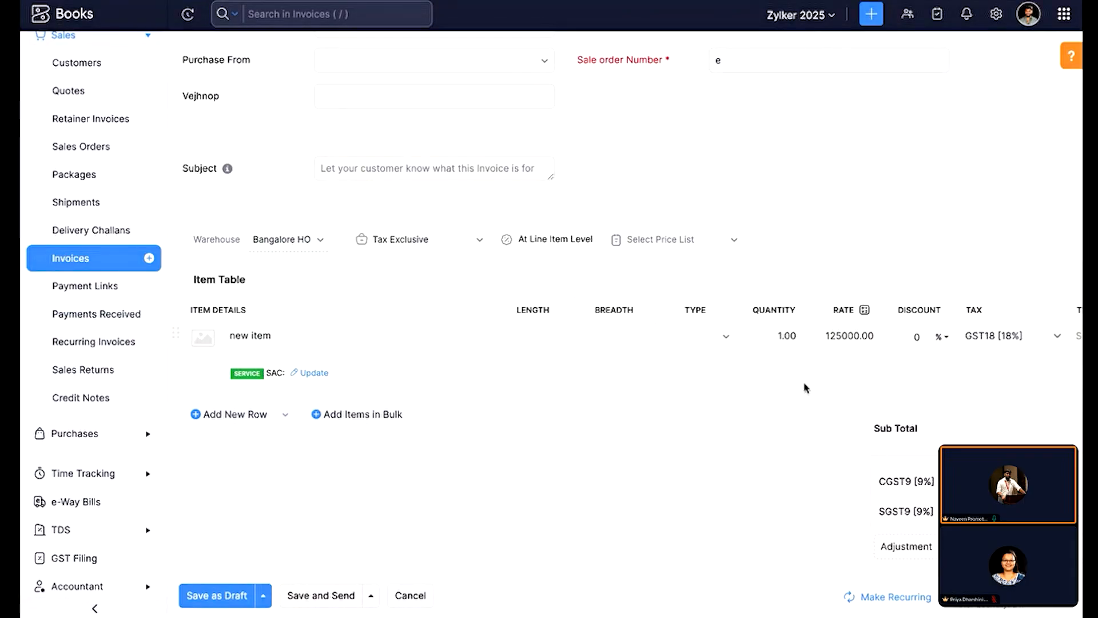
Step: Set the invoice date to 31/03/2025
{"action": "scroll", "coordinate": [805, 385], "scroll_direction": "right", "scroll_amount": 5}
{"action": "scroll", "coordinate": [767, 355], "scroll_direction": "up", "scroll_amount": 4}
{"action": "scroll", "coordinate": [464, 179], "scroll_direction": "left", "scroll_amount": 5}
{"action": "left_click", "coordinate": [464, 171]}
{"action": "left_click", "coordinate": [471, 210]}
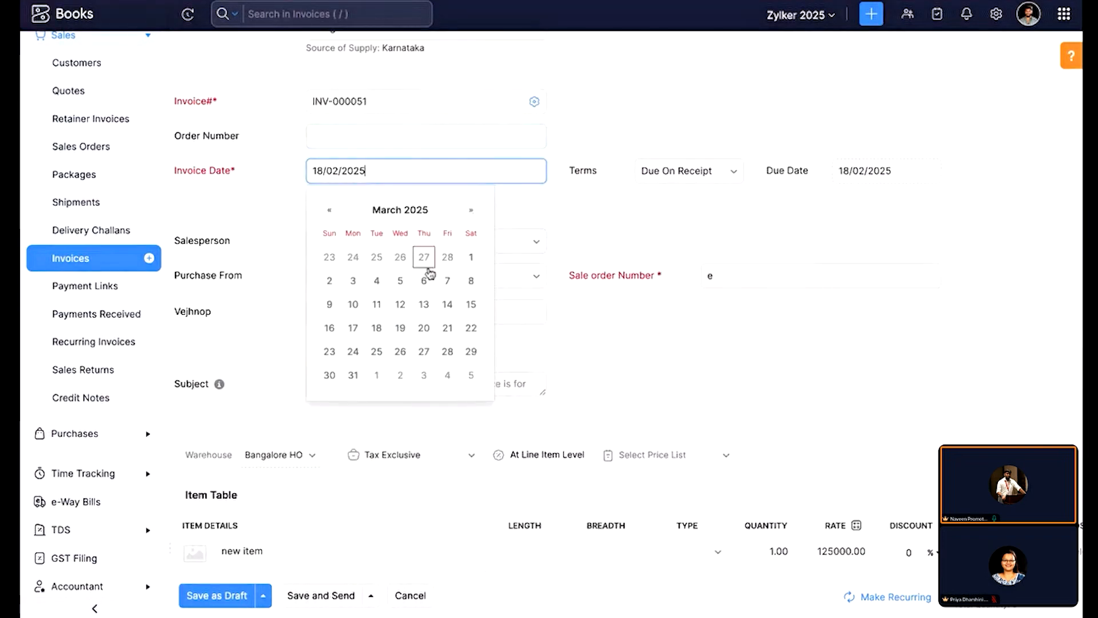
{"action": "left_click", "coordinate": [353, 375]}
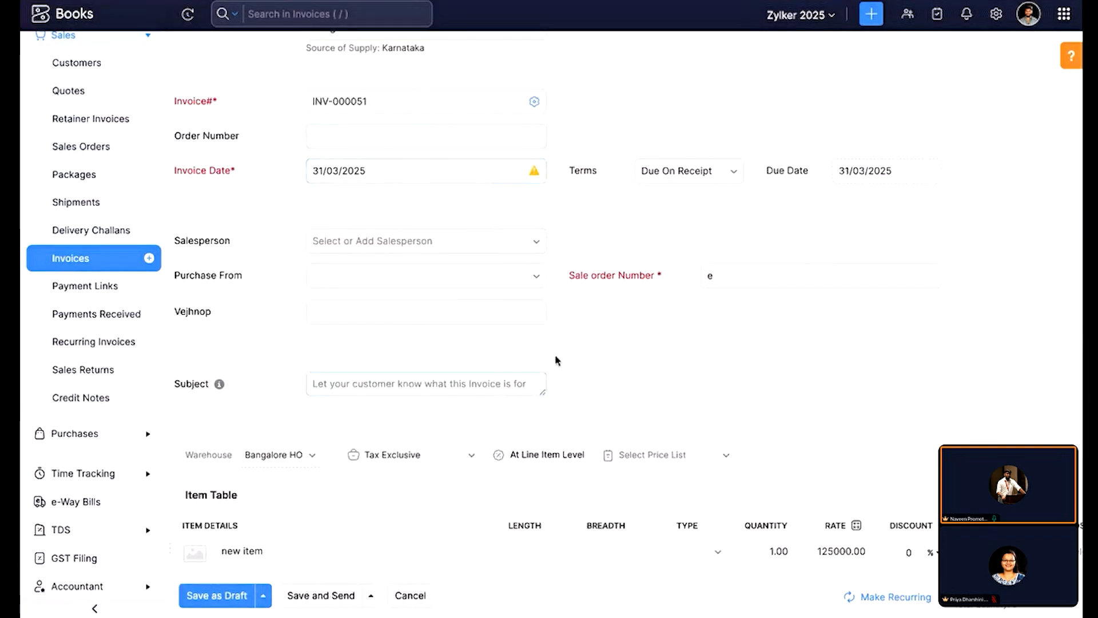
Step: Set the new item line's tax to Out of Scope and save the invoice as a draft
{"action": "scroll", "coordinate": [555, 355], "scroll_direction": "down", "scroll_amount": 3}
{"action": "scroll", "coordinate": [555, 358], "scroll_direction": "down", "scroll_amount": 2}
{"action": "scroll", "coordinate": [515, 359], "scroll_direction": "right", "scroll_amount": 4}
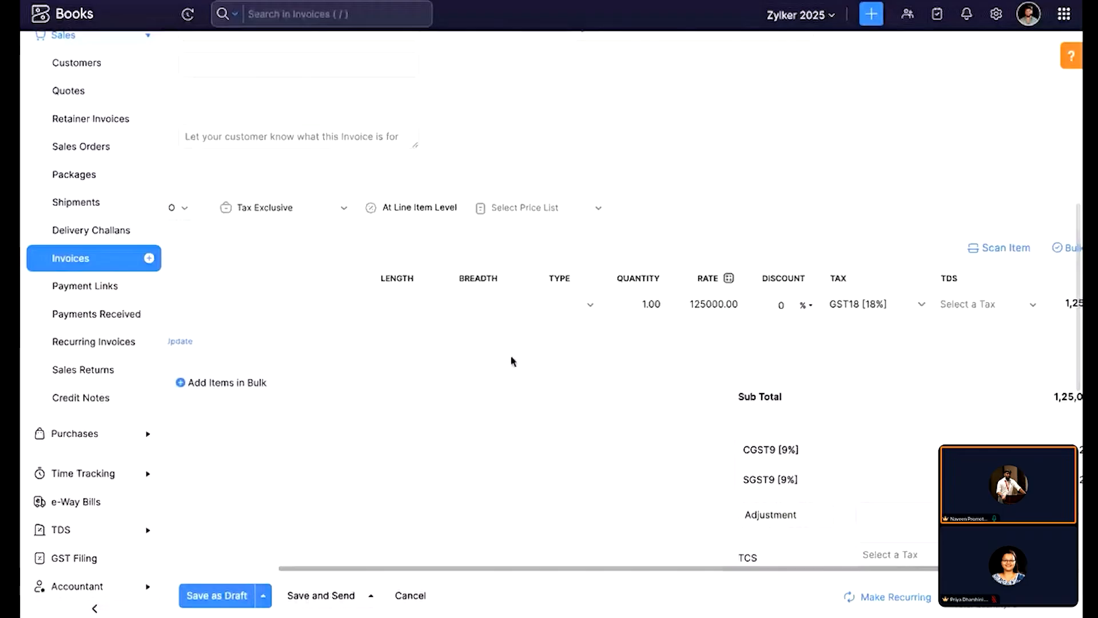
{"action": "left_click", "coordinate": [747, 316]}
{"action": "scroll", "coordinate": [803, 395], "scroll_direction": "up", "scroll_amount": 2}
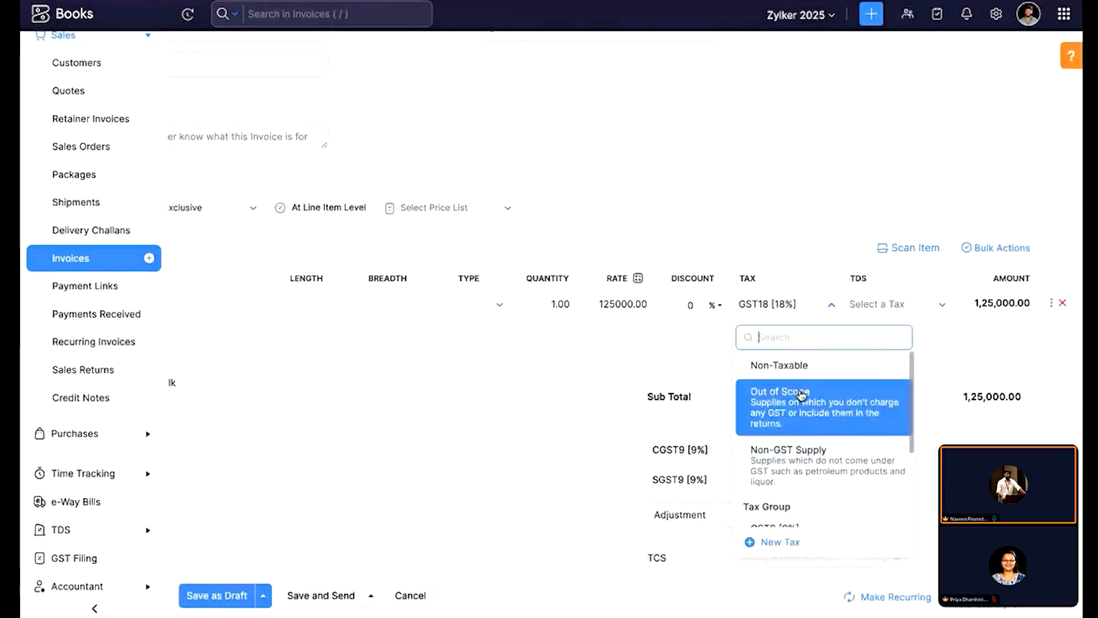
{"action": "left_click", "coordinate": [803, 395]}
{"action": "scroll", "coordinate": [786, 400], "scroll_direction": "down", "scroll_amount": 7}
{"action": "scroll", "coordinate": [786, 400], "scroll_direction": "left", "scroll_amount": 4}
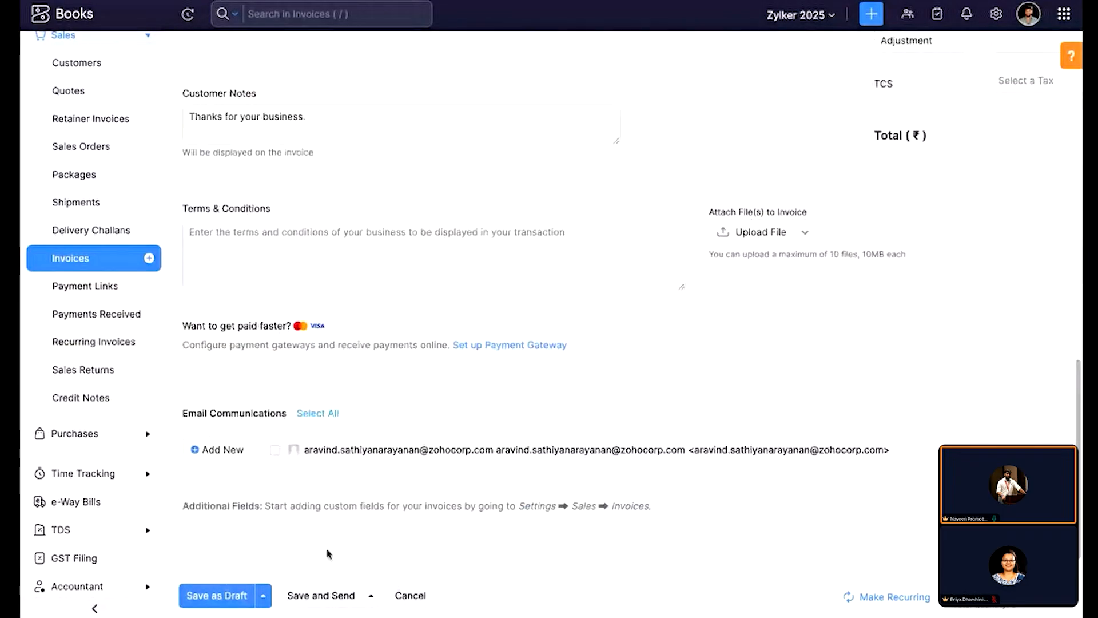
{"action": "left_click", "coordinate": [232, 595]}
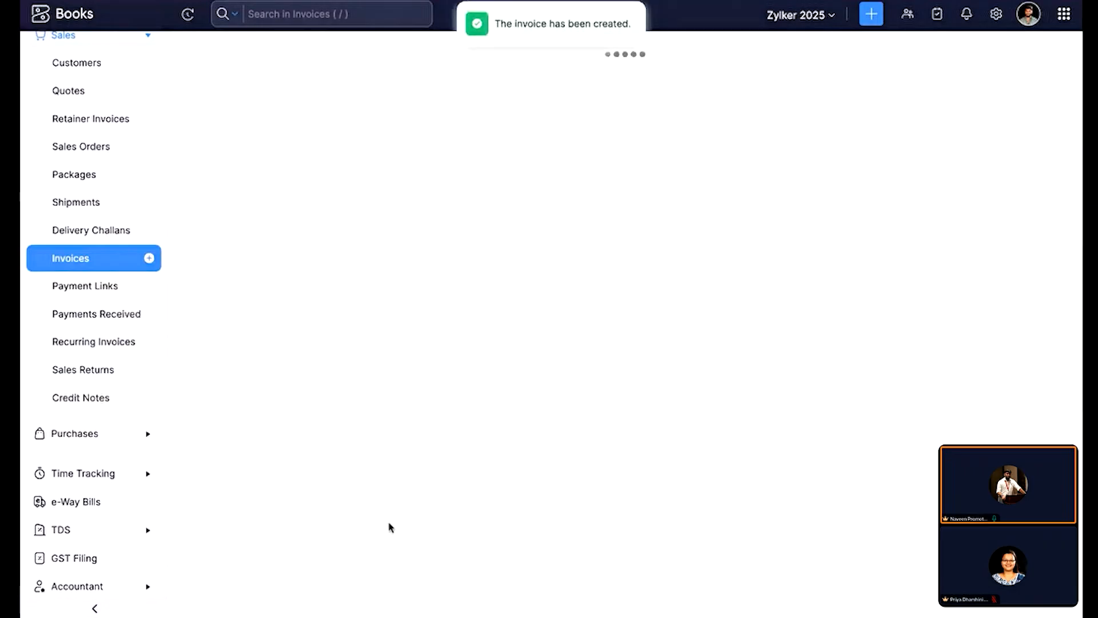
Step: Submit the draft invoice for approval and approve it
{"action": "left_click", "coordinate": [780, 96]}
{"action": "left_click", "coordinate": [394, 81]}
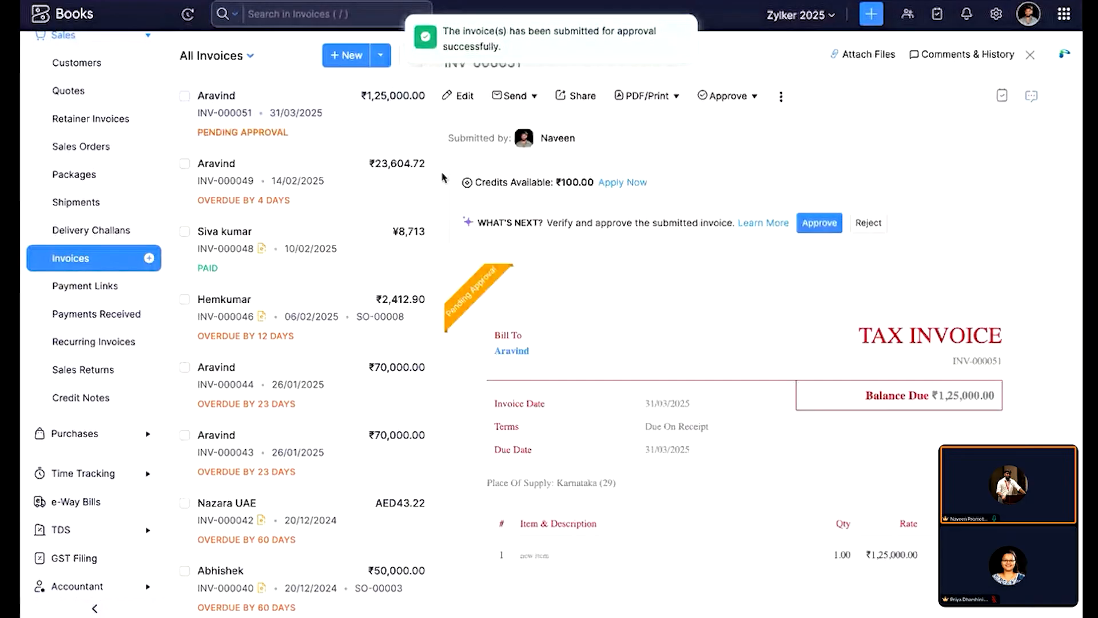
{"action": "left_click", "coordinate": [820, 224]}
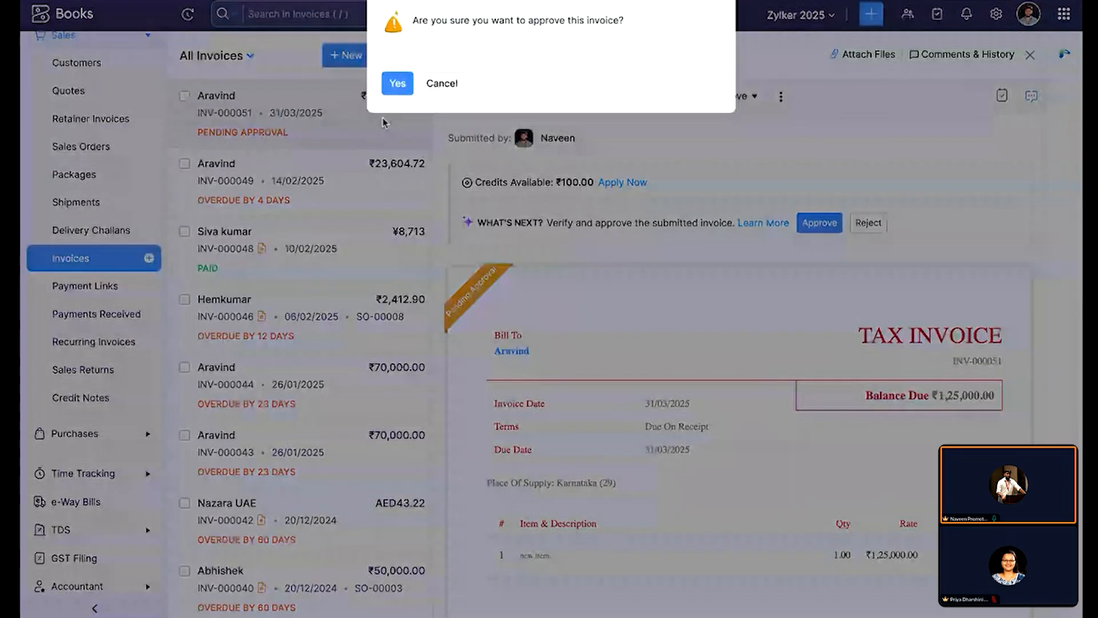
{"action": "left_click", "coordinate": [398, 83]}
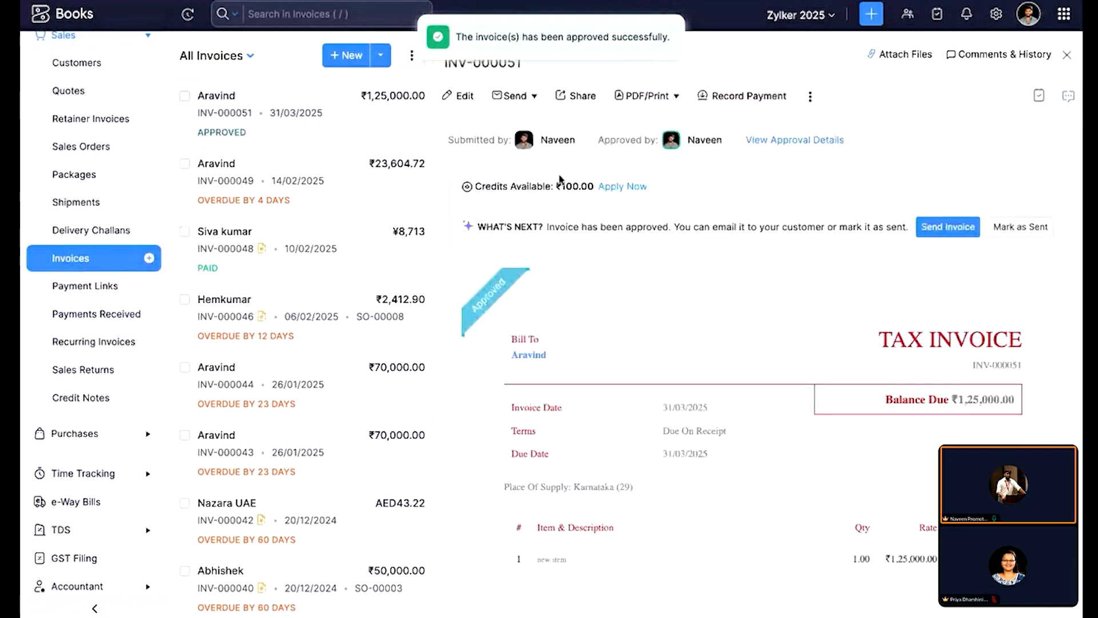
Step: Mark the approved invoice as sent and review its journal entries
{"action": "left_click", "coordinate": [810, 96]}
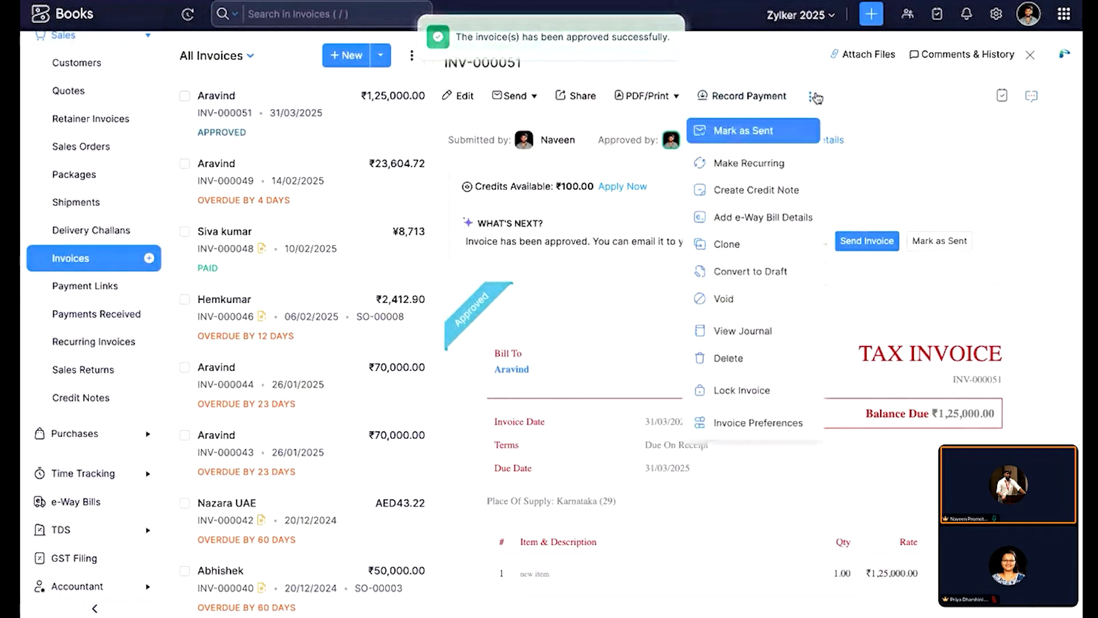
{"action": "left_click", "coordinate": [786, 135]}
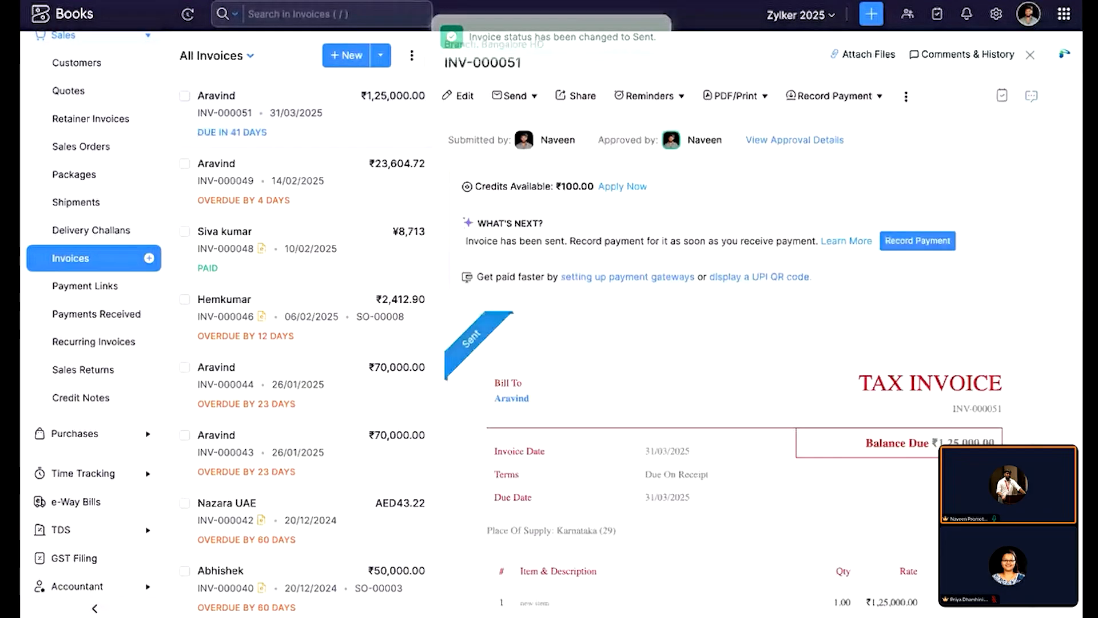
{"action": "scroll", "coordinate": [544, 411], "scroll_direction": "down", "scroll_amount": 10}
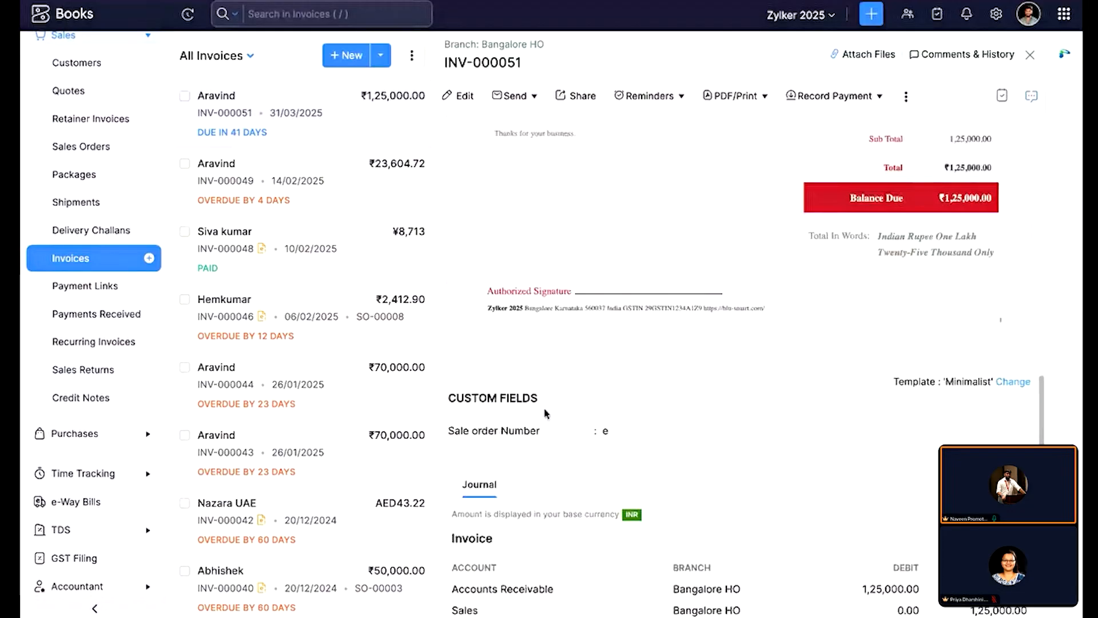
{"action": "scroll", "coordinate": [544, 411], "scroll_direction": "down", "scroll_amount": 2}
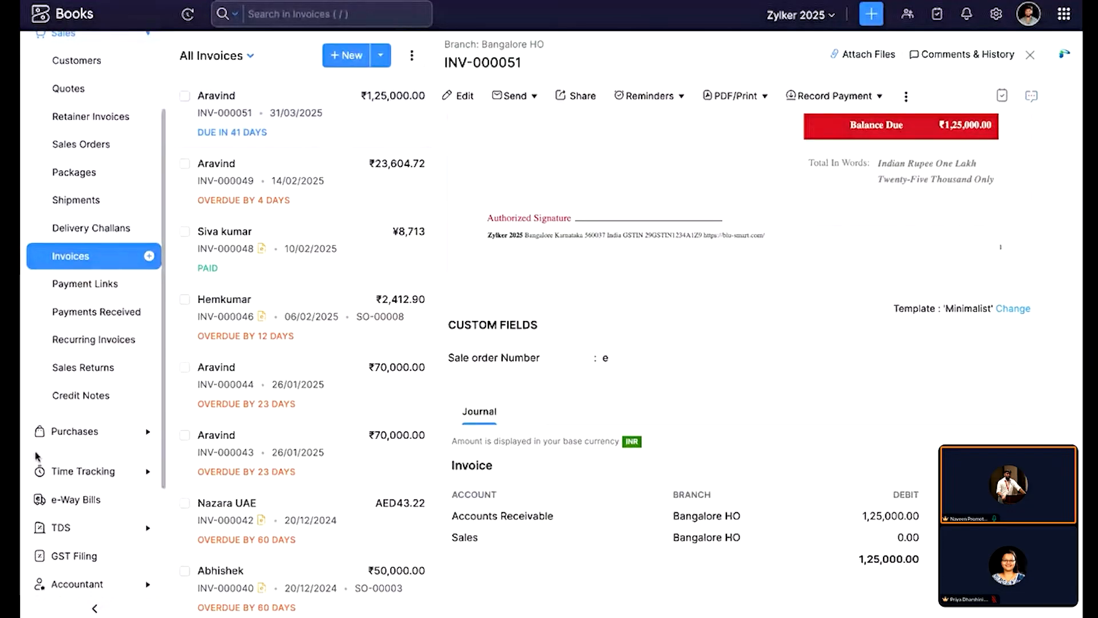
Step: View the asset register under Fixed Assets
{"action": "scroll", "coordinate": [90, 417], "scroll_direction": "down", "scroll_amount": 5}
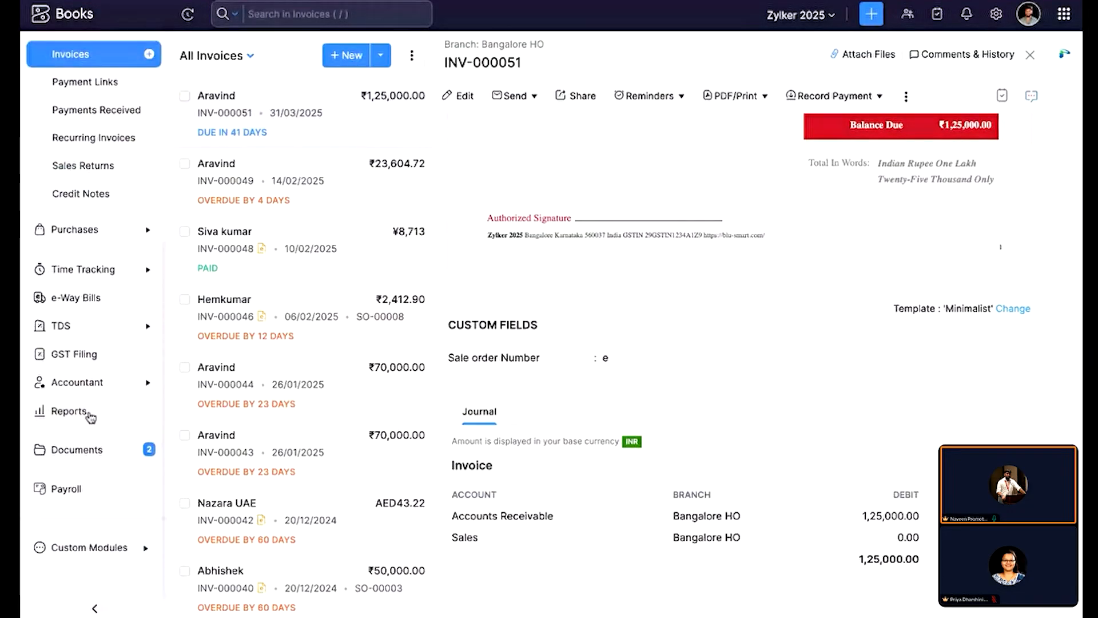
{"action": "left_click", "coordinate": [100, 382]}
{"action": "left_click", "coordinate": [97, 423]}
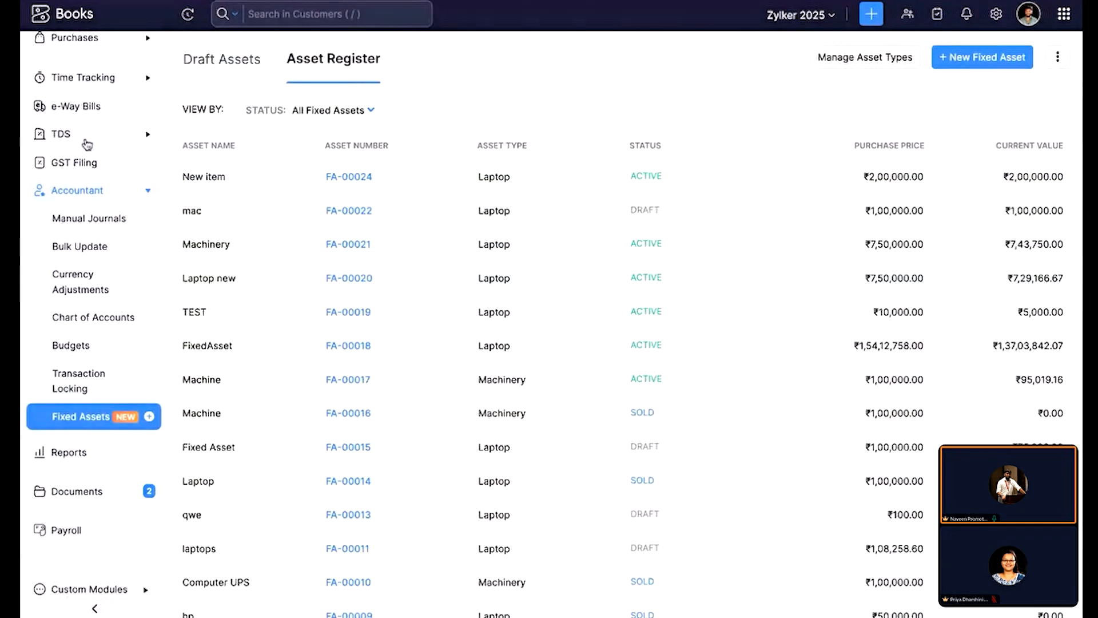
Step: Return to the sales invoices and open the invoice dated 31/03/2025 for editing
{"action": "scroll", "coordinate": [89, 138], "scroll_direction": "up", "scroll_amount": 2}
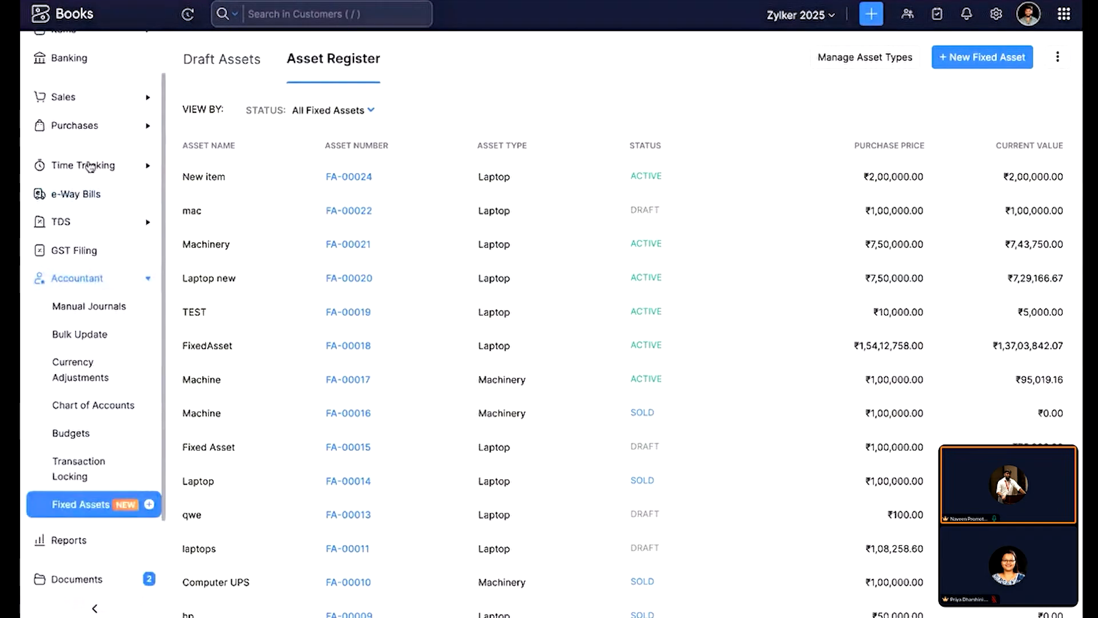
{"action": "left_click", "coordinate": [102, 89]}
{"action": "left_click", "coordinate": [89, 327]}
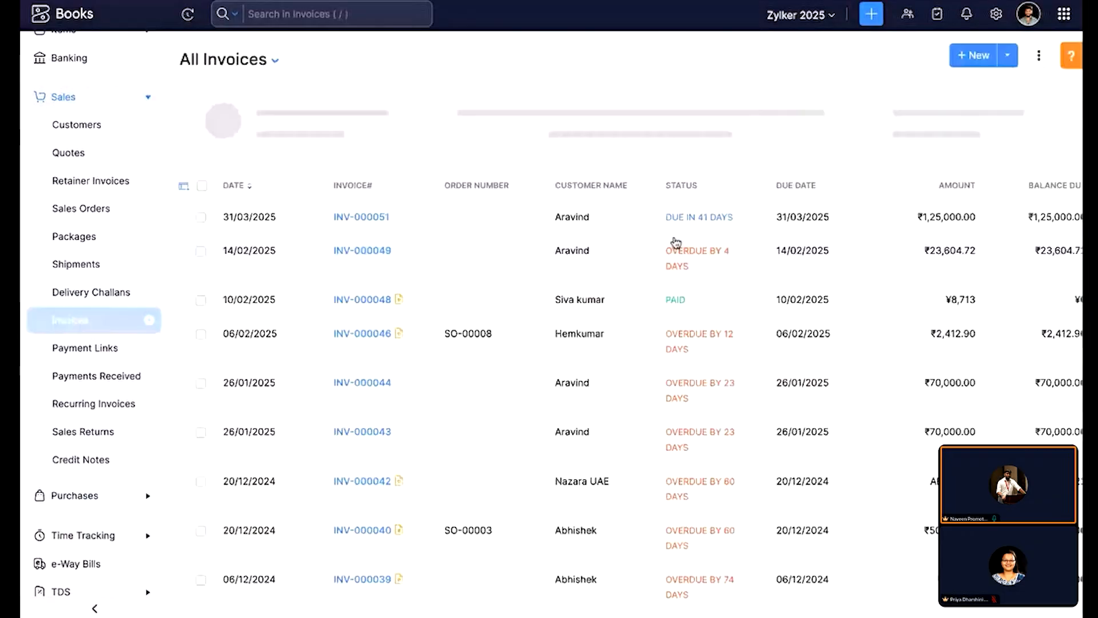
{"action": "left_click", "coordinate": [748, 234]}
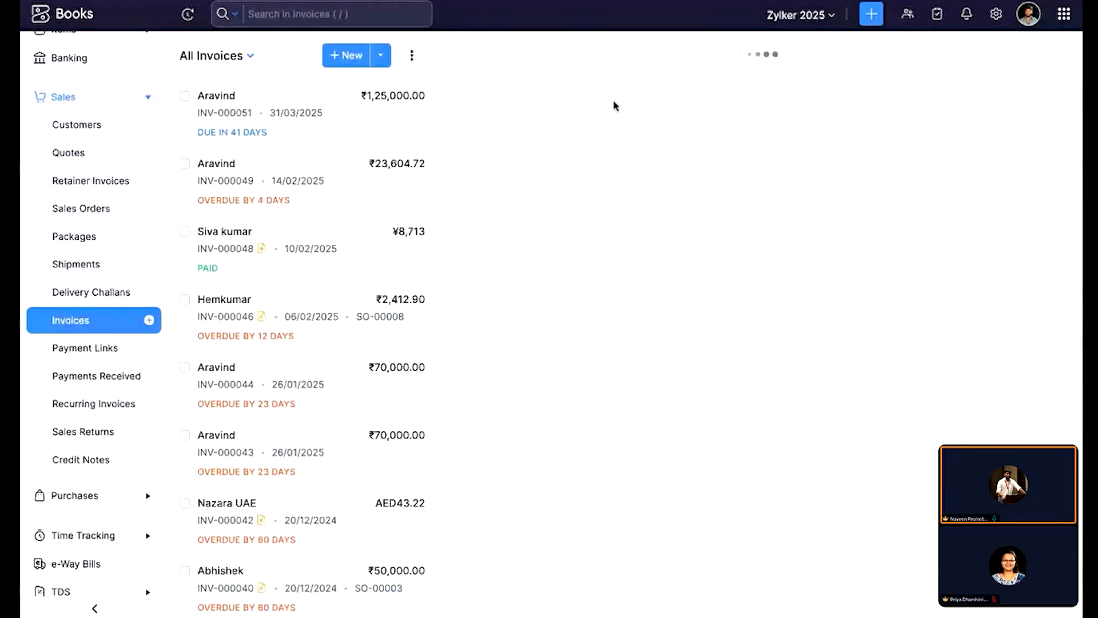
{"action": "left_click", "coordinate": [458, 107]}
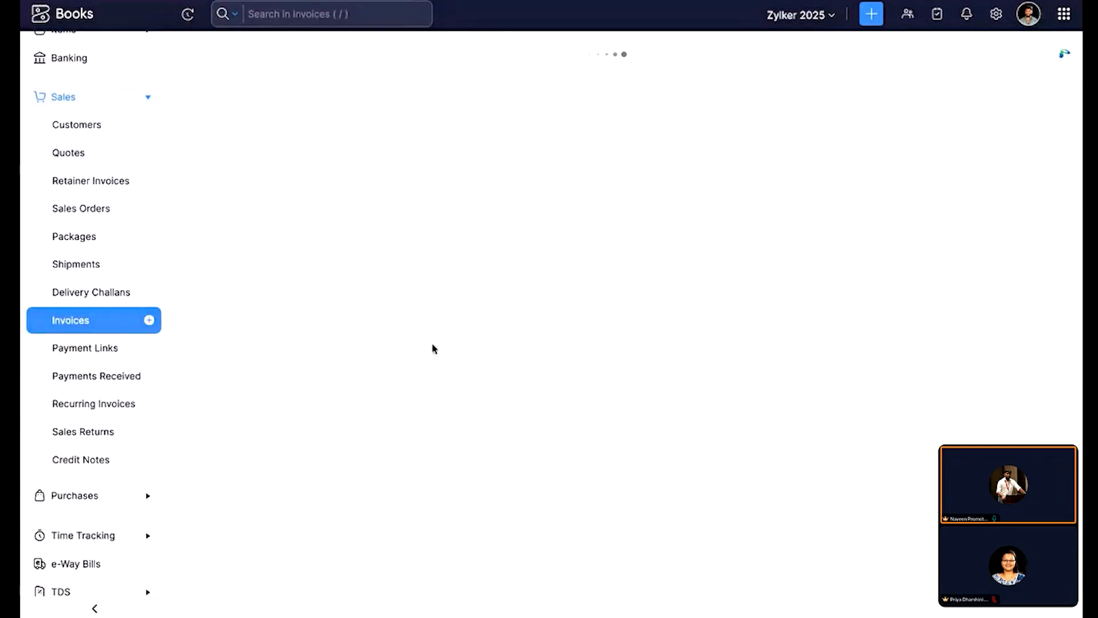
Step: Show the new item line's additional information, change its account to Machine New, and save the invoice
{"action": "scroll", "coordinate": [434, 347], "scroll_direction": "down", "scroll_amount": 5}
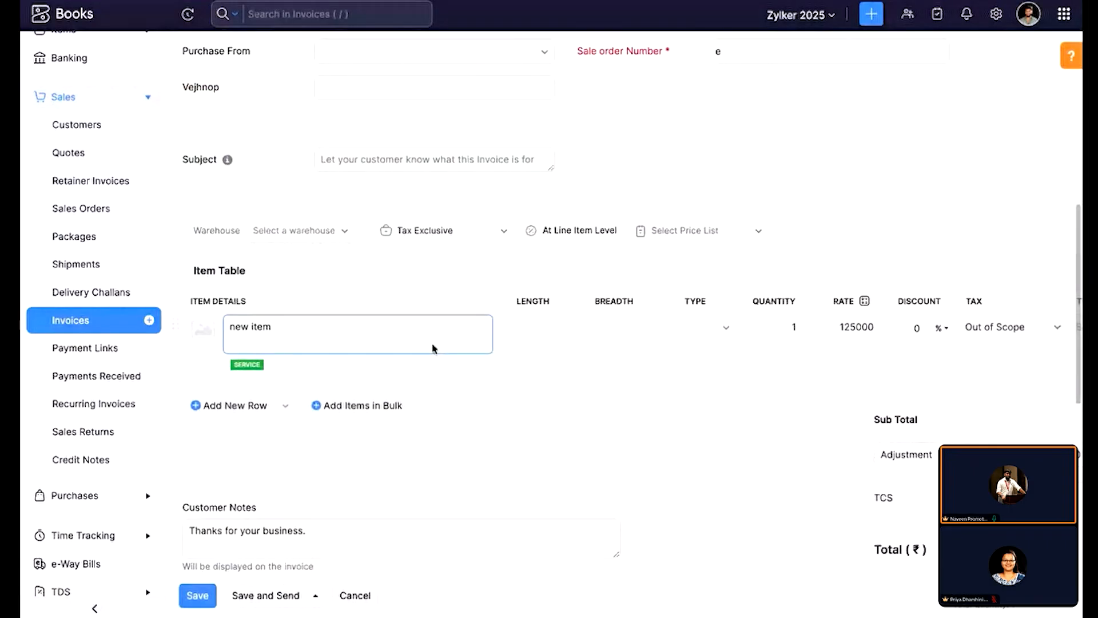
{"action": "scroll", "coordinate": [902, 326], "scroll_direction": "right", "scroll_amount": 4}
{"action": "left_click", "coordinate": [1052, 325]}
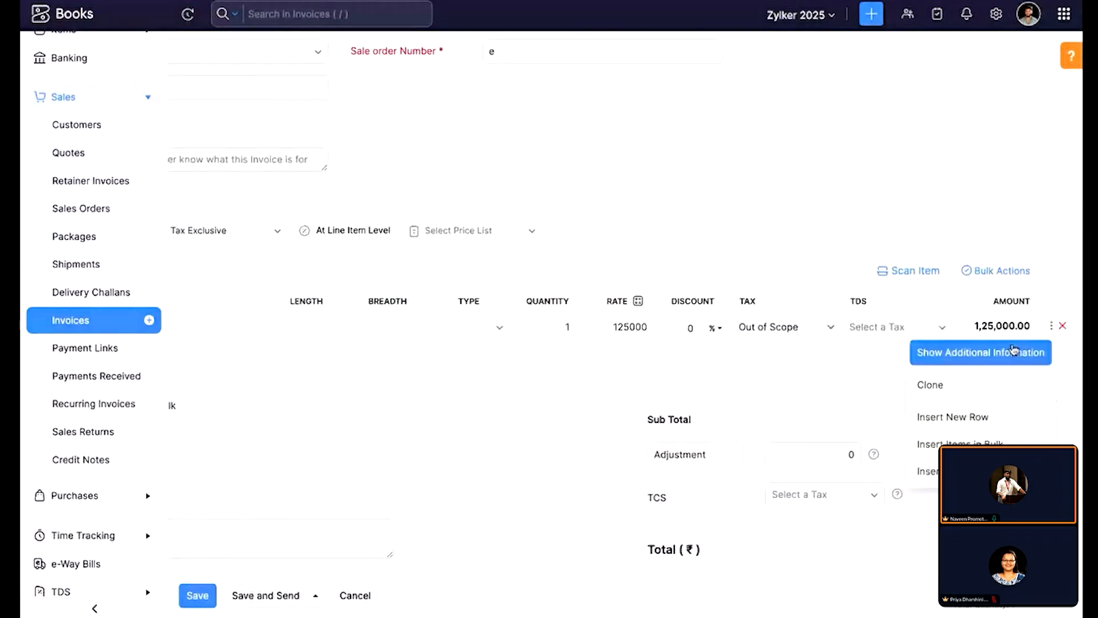
{"action": "left_click", "coordinate": [981, 351]}
{"action": "scroll", "coordinate": [643, 417], "scroll_direction": "left", "scroll_amount": 4}
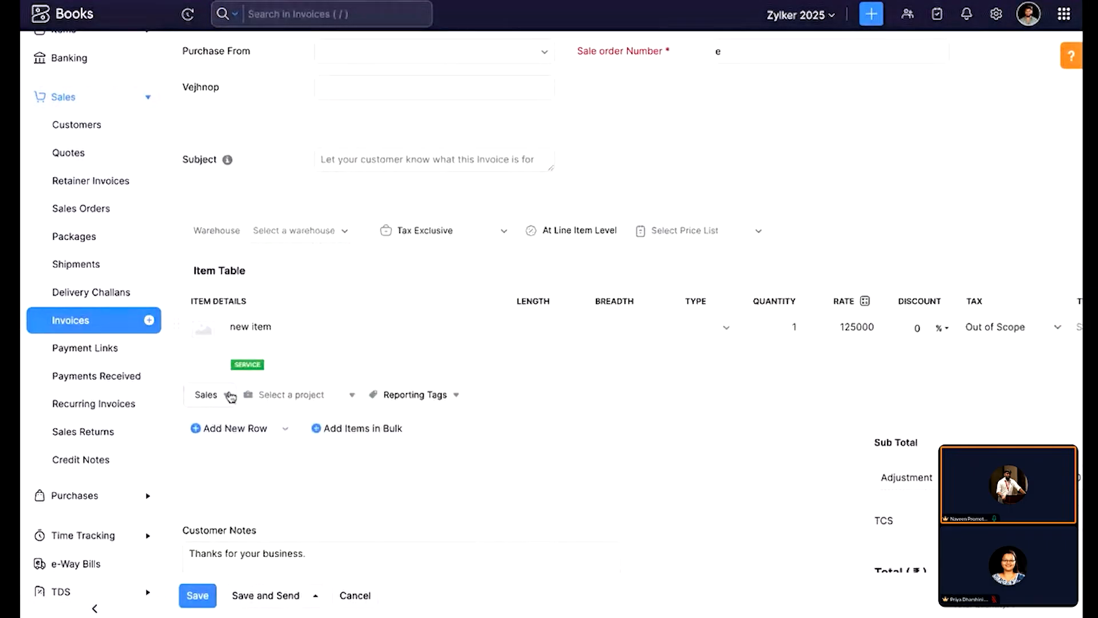
{"action": "left_click", "coordinate": [229, 395]}
{"action": "type", "text": "mac"}
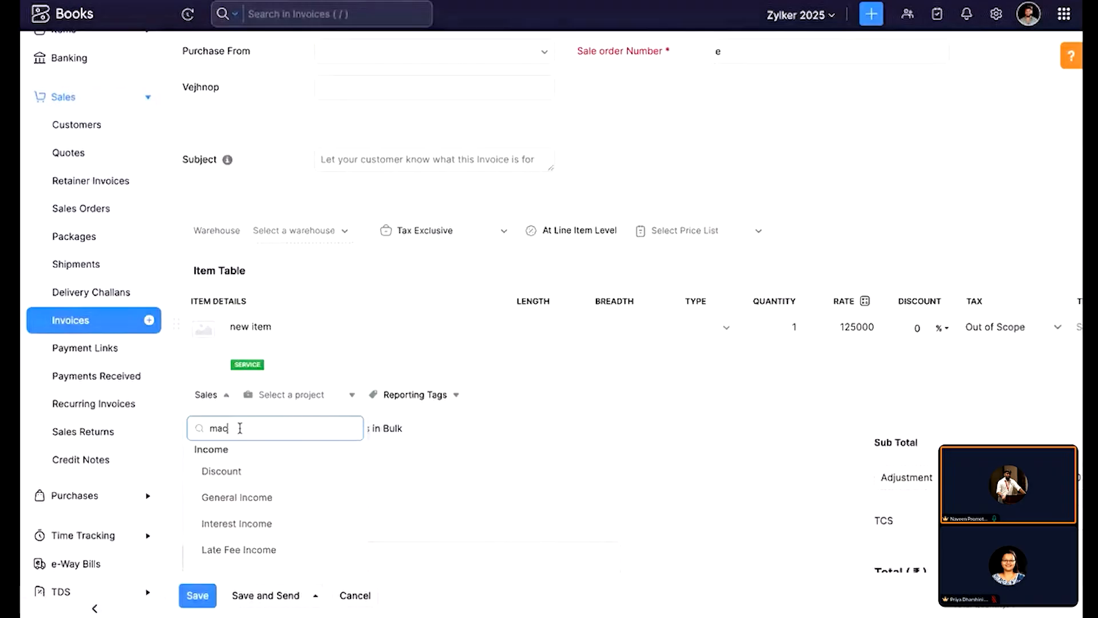
{"action": "type", "text": "hine"}
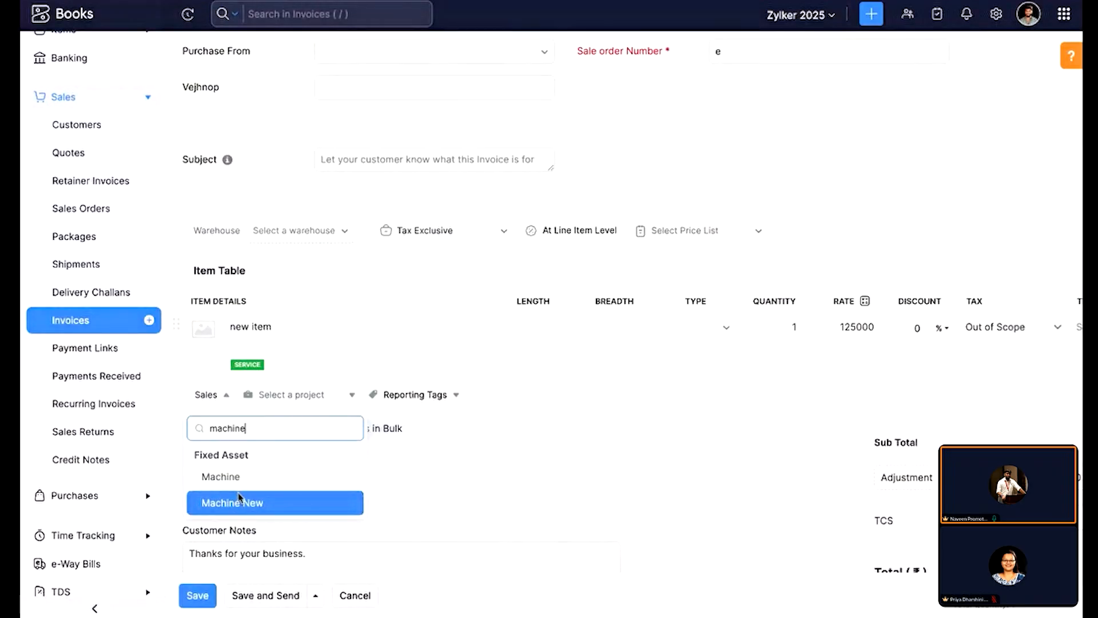
{"action": "left_click", "coordinate": [243, 504]}
{"action": "left_click", "coordinate": [205, 597]}
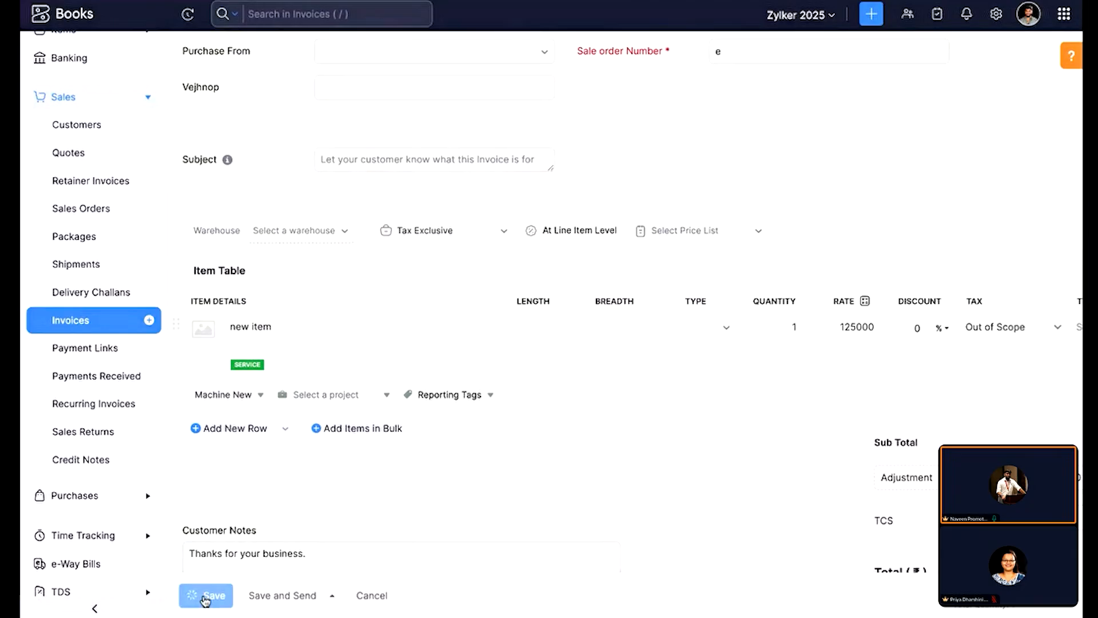
Step: Return to the fixed asset register under Accountant and open the active New item asset
{"action": "scroll", "coordinate": [103, 406], "scroll_direction": "down", "scroll_amount": 5}
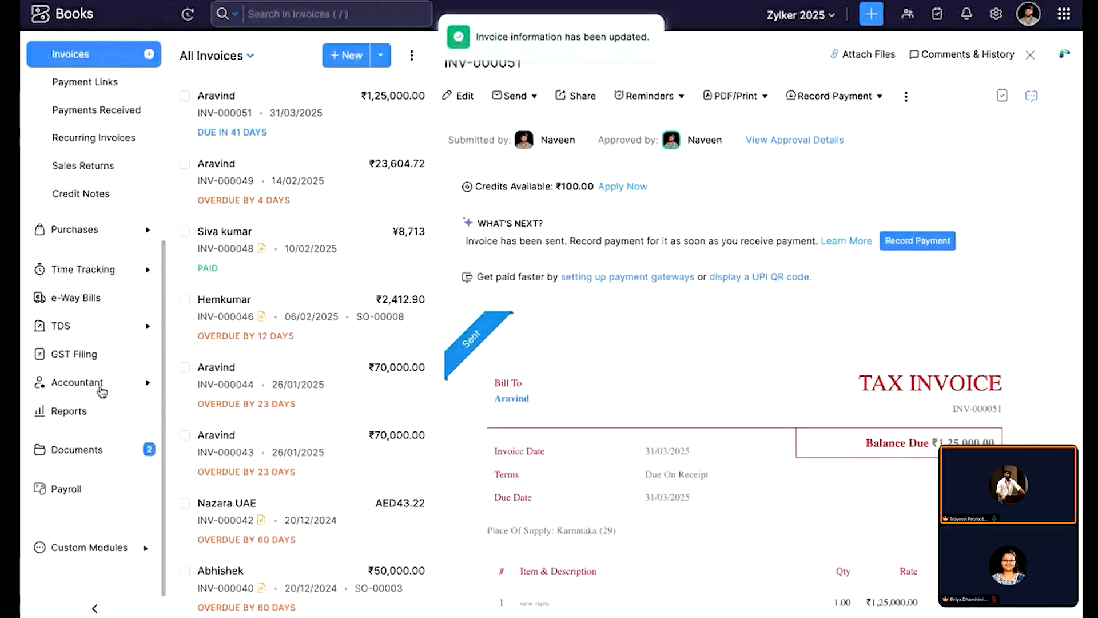
{"action": "left_click", "coordinate": [98, 394]}
{"action": "left_click", "coordinate": [100, 416]}
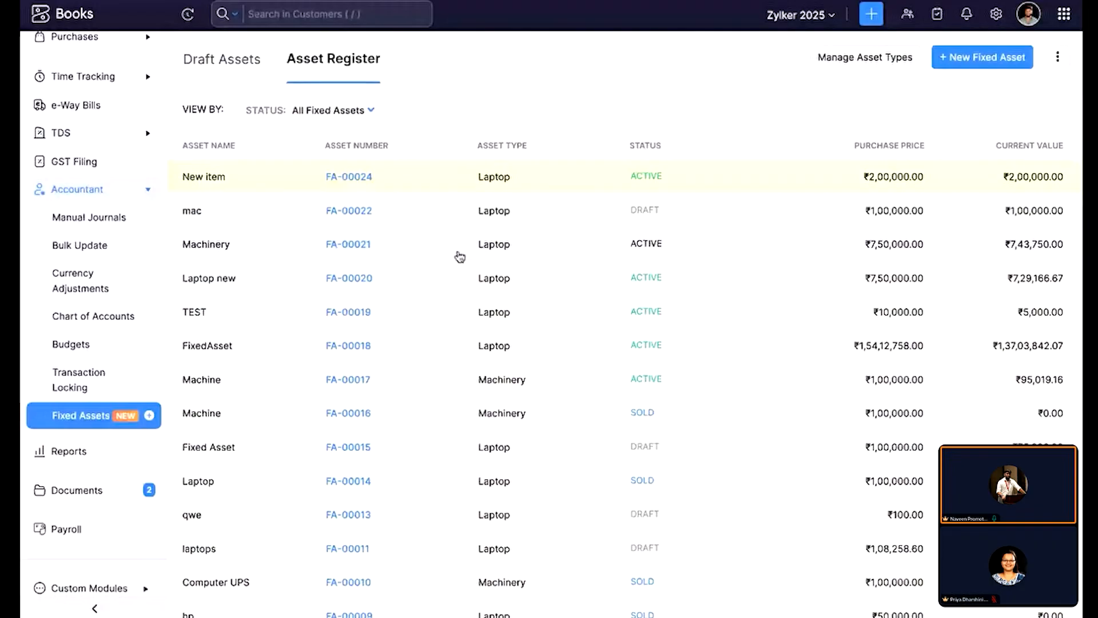
{"action": "left_click", "coordinate": [572, 176]}
Step: Try to sell the New item asset by linking it to an invoice, and cancel the sale
{"action": "left_click", "coordinate": [580, 101]}
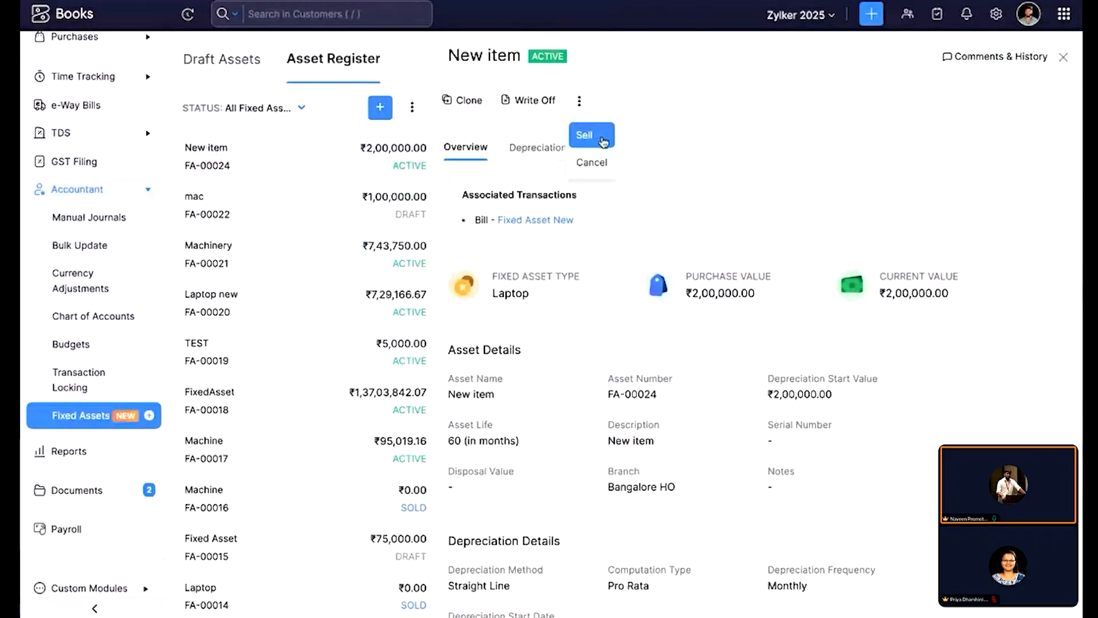
{"action": "left_click", "coordinate": [604, 141]}
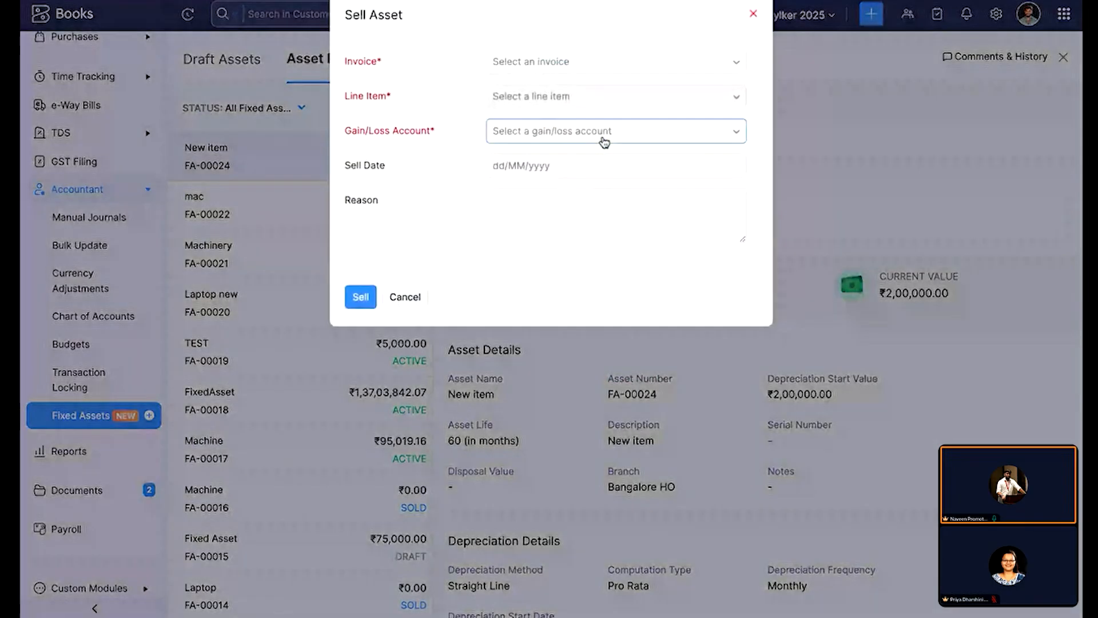
{"action": "left_click", "coordinate": [603, 62]}
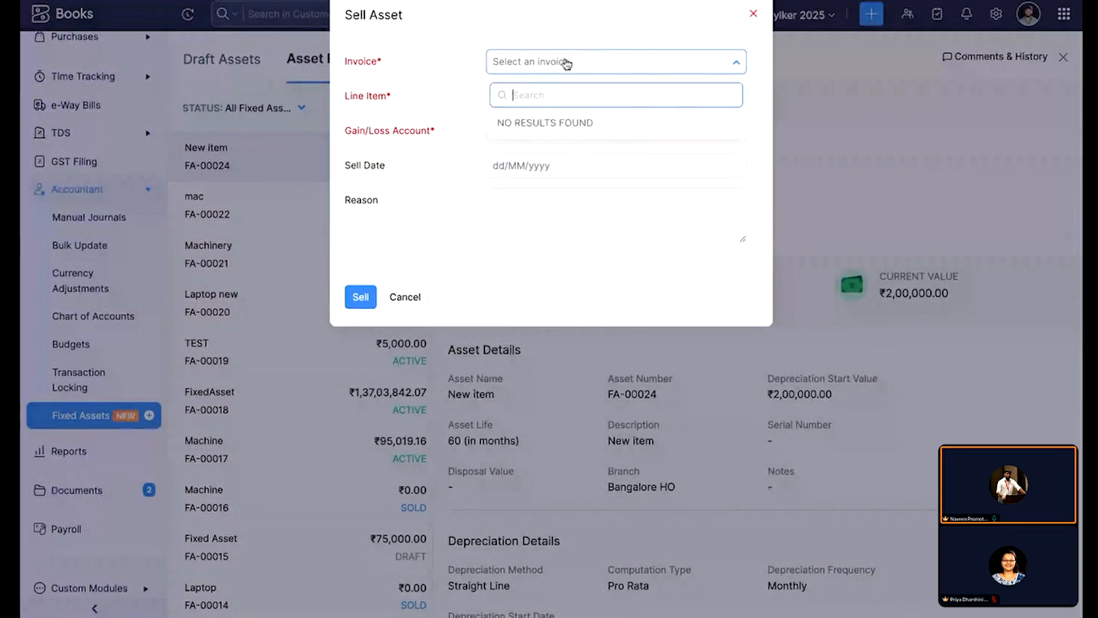
{"action": "left_click", "coordinate": [435, 87]}
{"action": "left_click", "coordinate": [409, 297]}
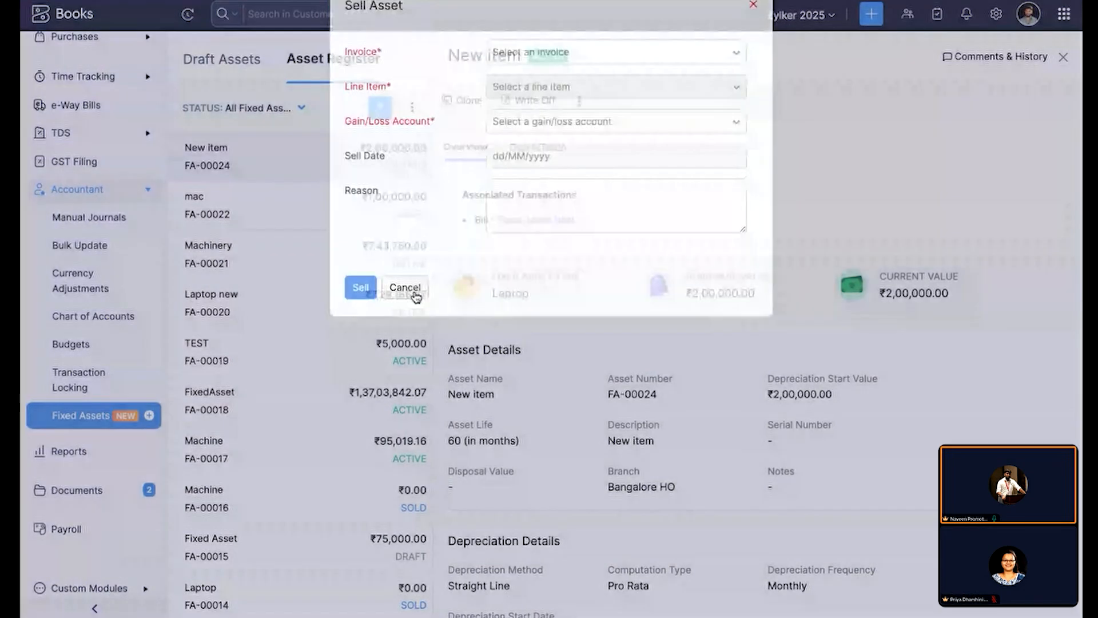
Step: Check the New item asset's account details, and reopen the sales invoice dated 31/03/2025 to review its journal
{"action": "scroll", "coordinate": [567, 395], "scroll_direction": "down", "scroll_amount": 3}
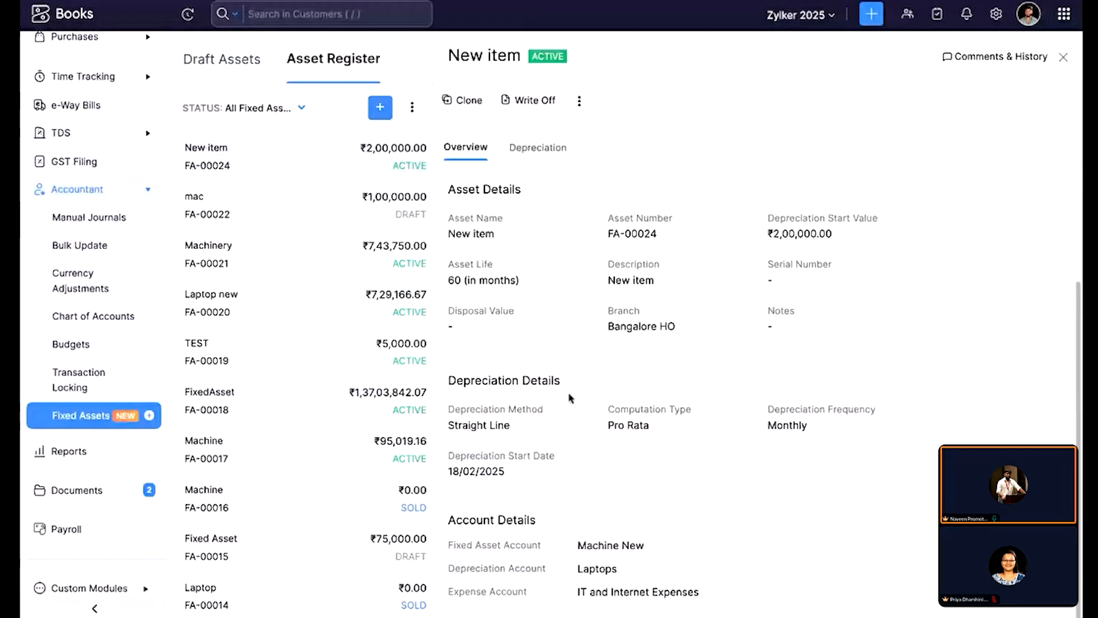
{"action": "scroll", "coordinate": [563, 374], "scroll_direction": "up", "scroll_amount": 3}
{"action": "scroll", "coordinate": [94, 81], "scroll_direction": "up", "scroll_amount": 2}
{"action": "left_click", "coordinate": [85, 131]}
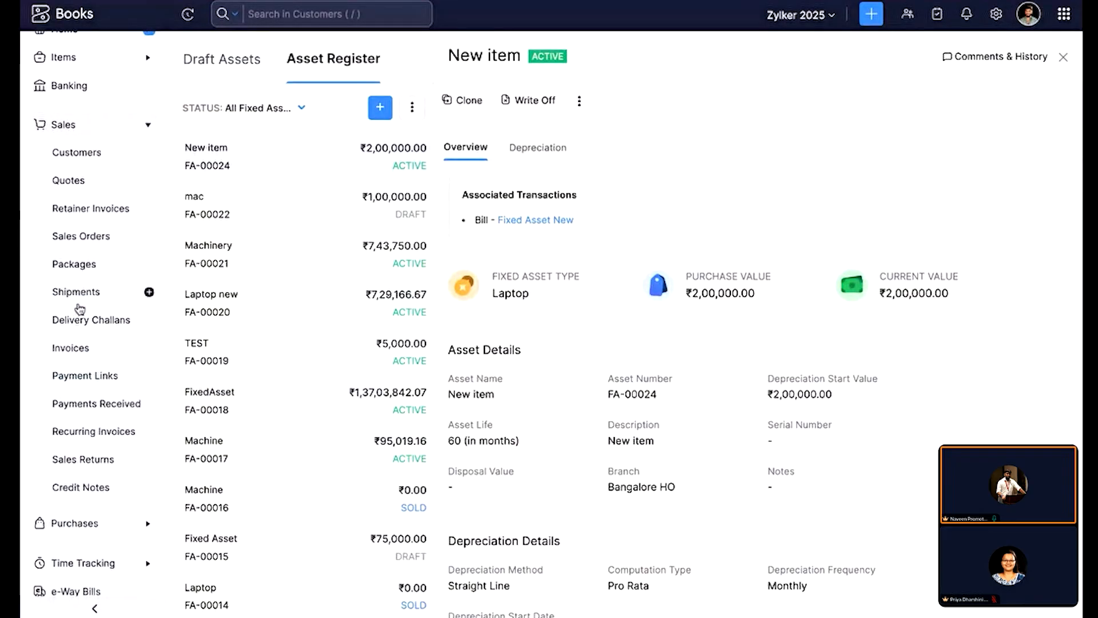
{"action": "left_click", "coordinate": [81, 349]}
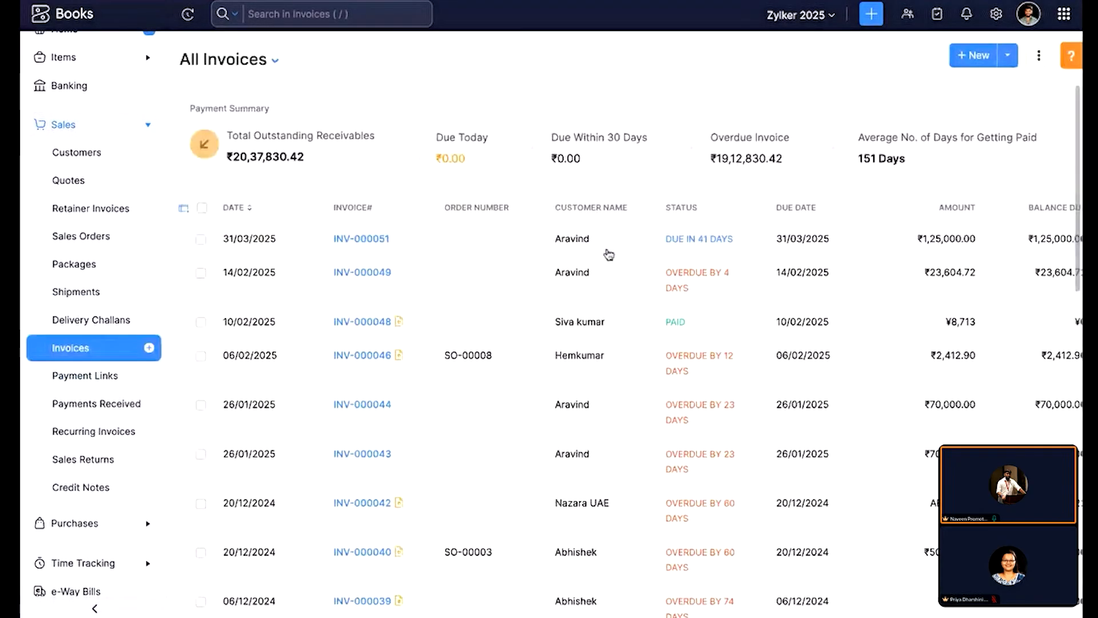
{"action": "left_click", "coordinate": [609, 251]}
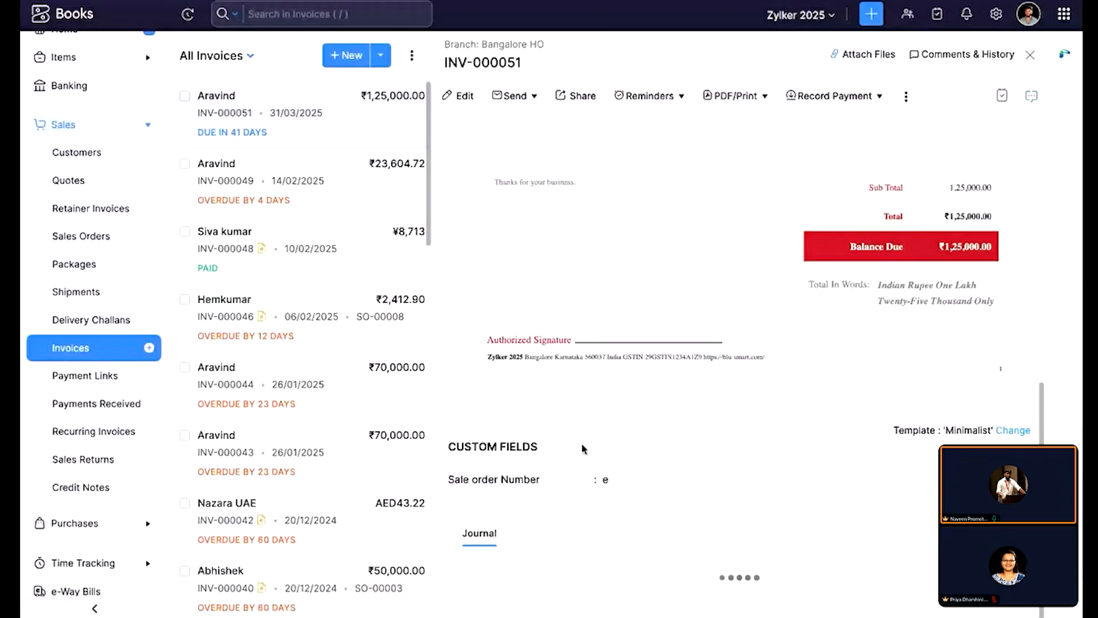
{"action": "scroll", "coordinate": [584, 449], "scroll_direction": "down", "scroll_amount": 2}
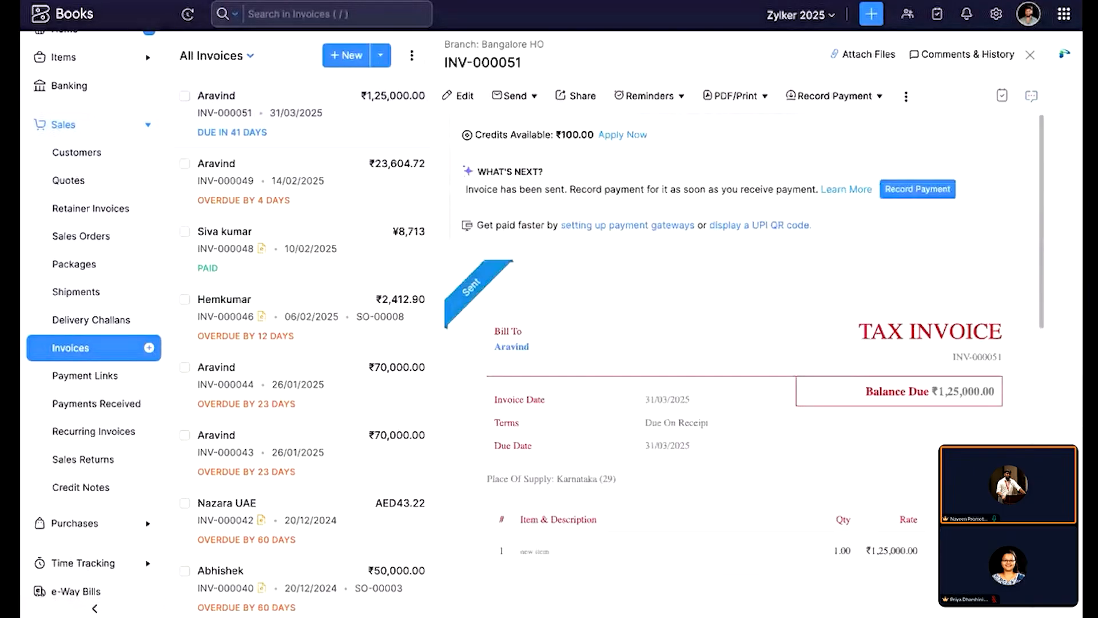
Step: Reload the invoice page and retry selling the New item asset through an invoice, cancelling the sale form
{"action": "scroll", "coordinate": [123, 474], "scroll_direction": "down", "scroll_amount": 3}
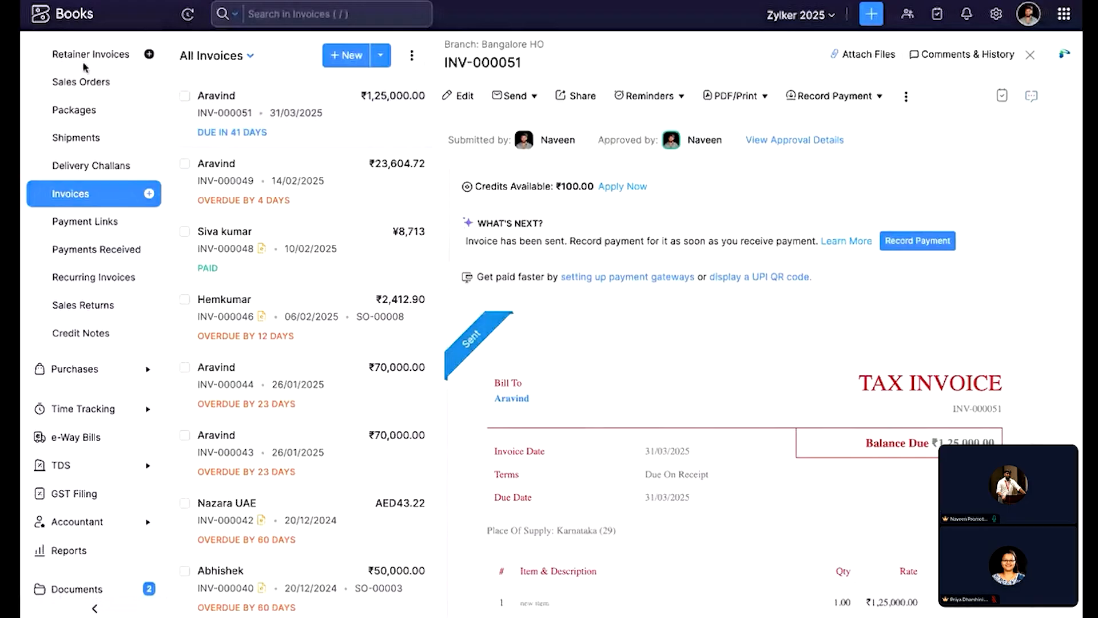
{"action": "key", "text": "super+r"}
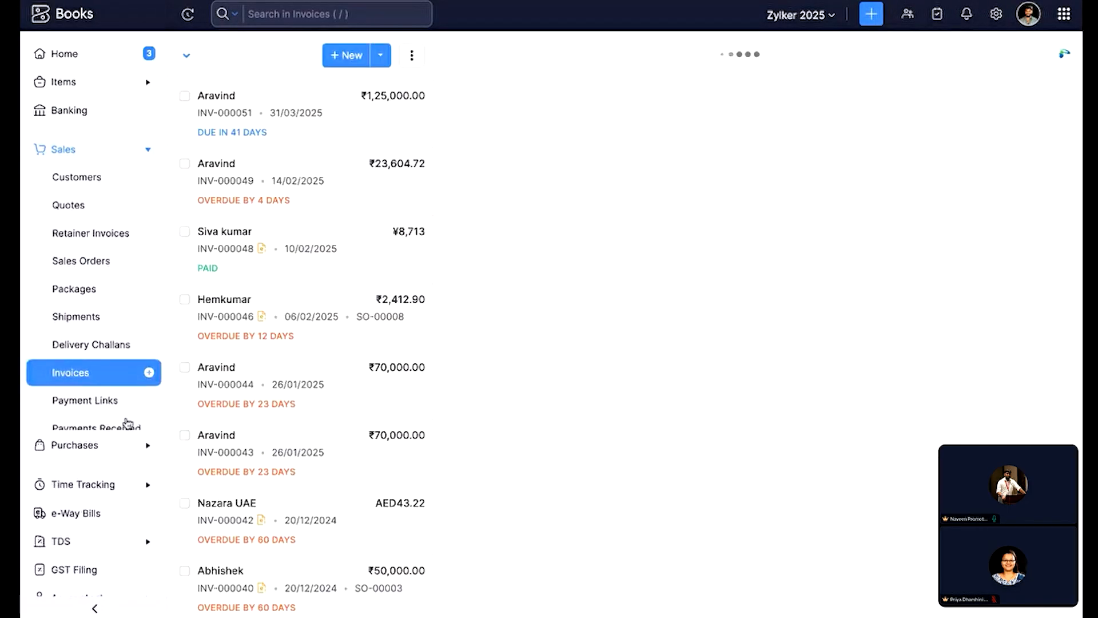
{"action": "scroll", "coordinate": [98, 468], "scroll_direction": "down", "scroll_amount": 5}
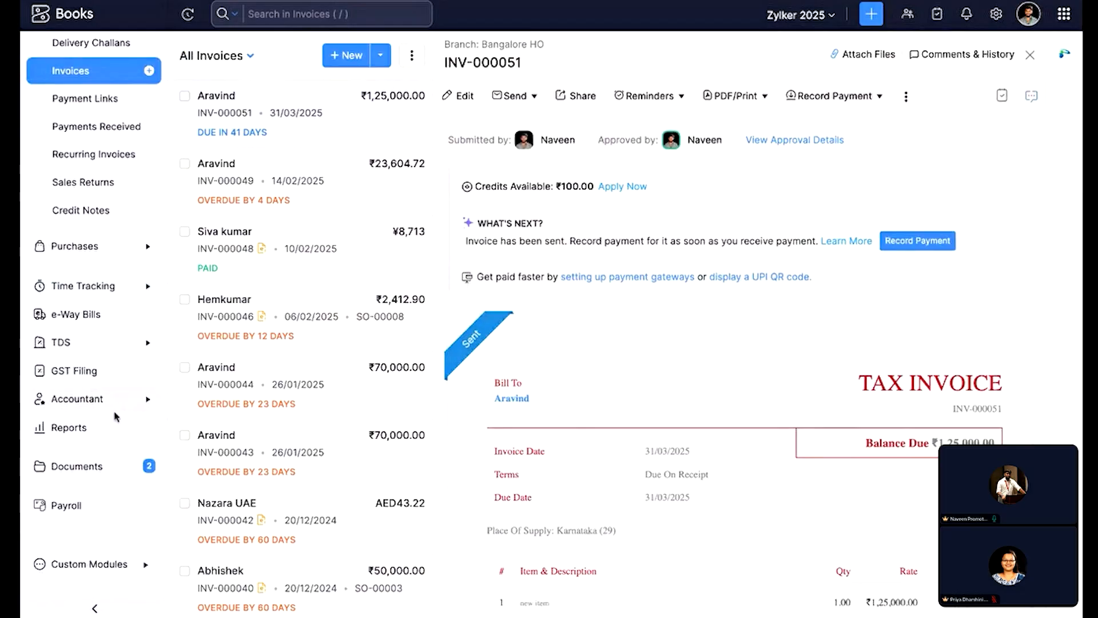
{"action": "left_click", "coordinate": [118, 400]}
{"action": "left_click", "coordinate": [112, 420]}
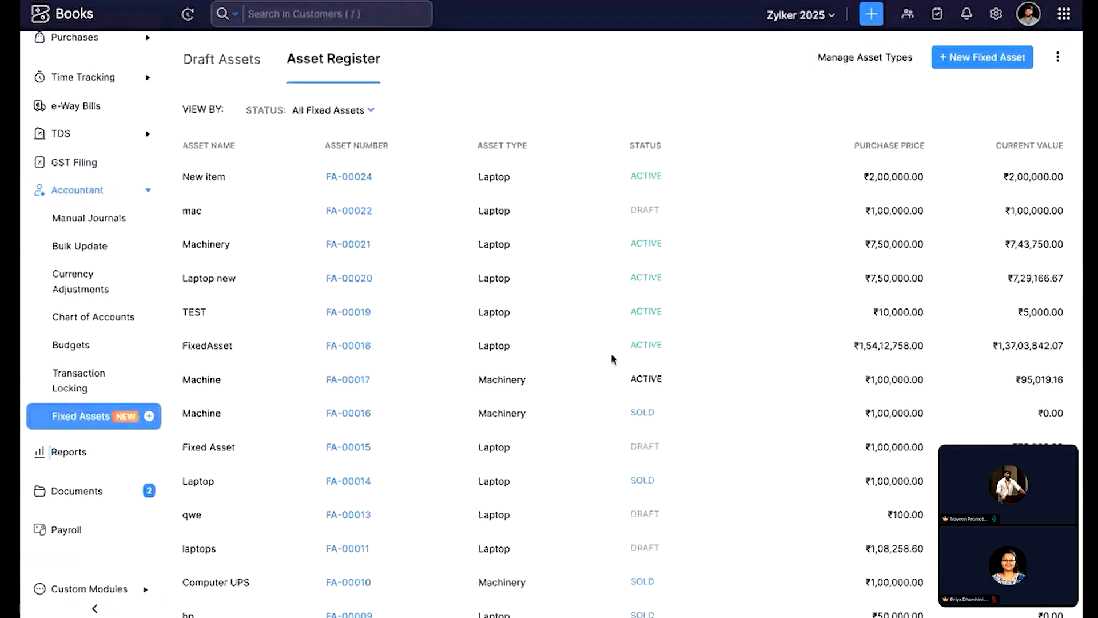
{"action": "left_click", "coordinate": [580, 102]}
{"action": "left_click", "coordinate": [582, 141]}
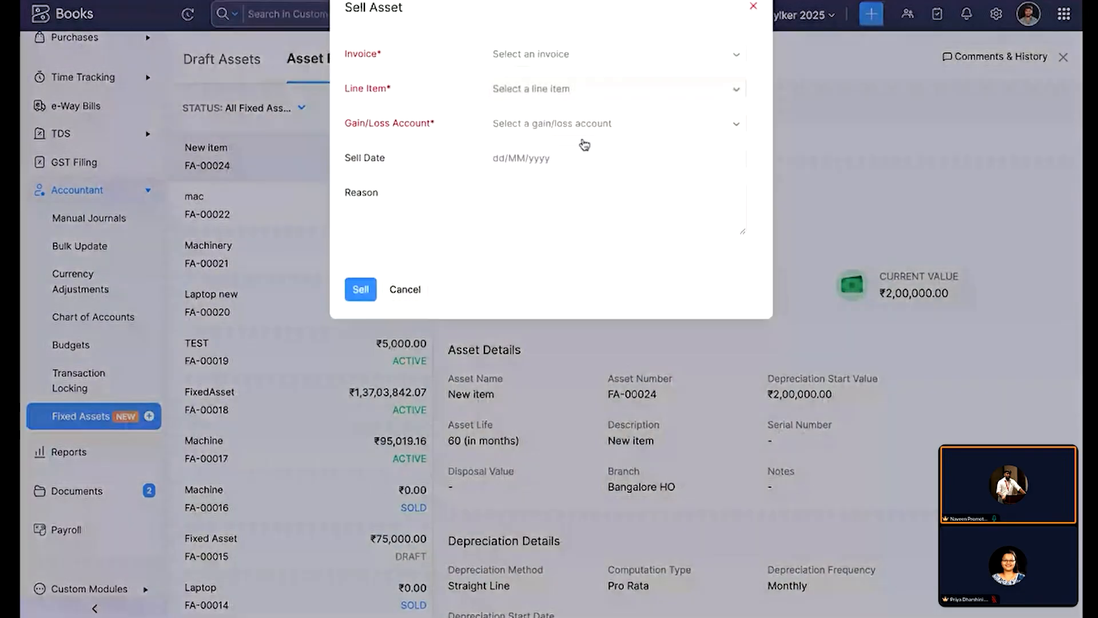
{"action": "left_click", "coordinate": [566, 66]}
{"action": "left_click", "coordinate": [442, 94]}
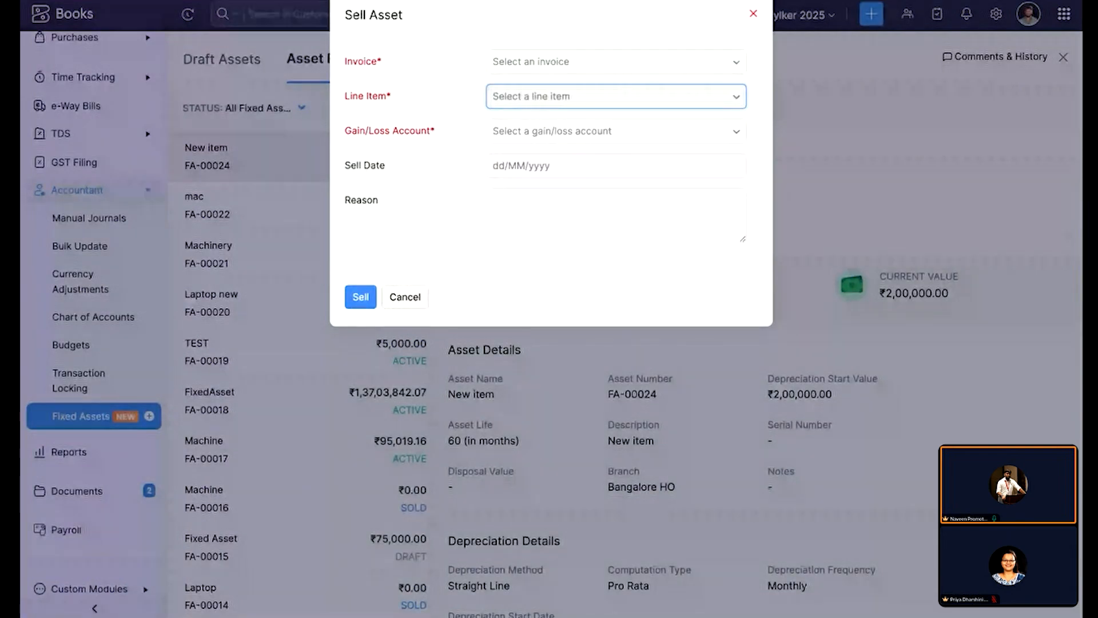
{"action": "left_click", "coordinate": [405, 297]}
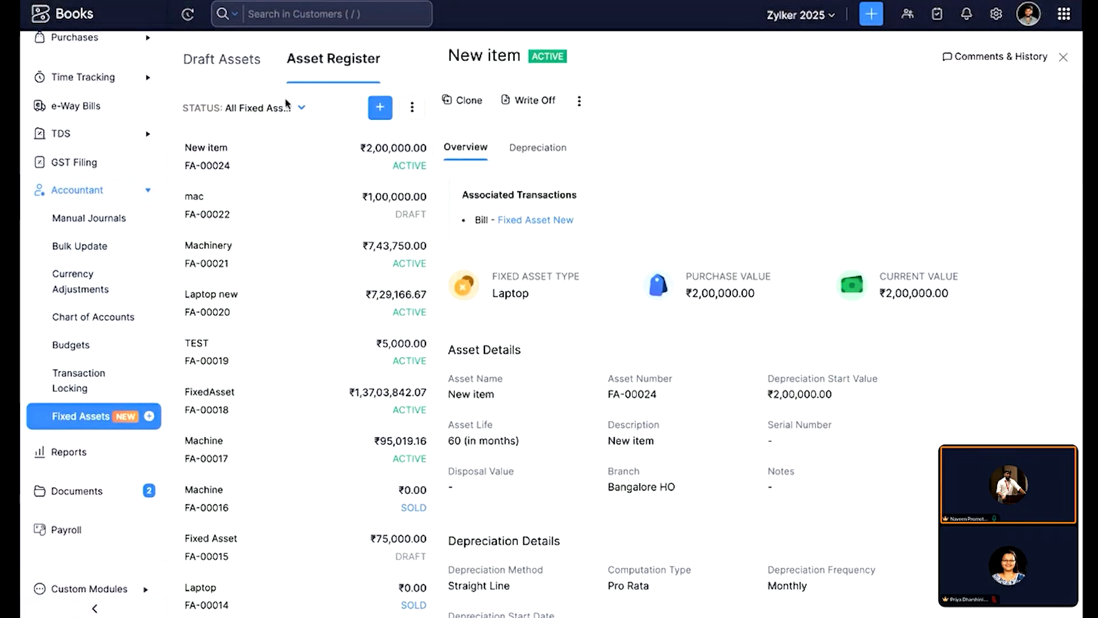
Step: Open the sold Machine asset FA-00016 and examine the invoice listed in its associated transactions
{"action": "scroll", "coordinate": [296, 270], "scroll_direction": "down", "scroll_amount": 2}
{"action": "left_click", "coordinate": [304, 378]}
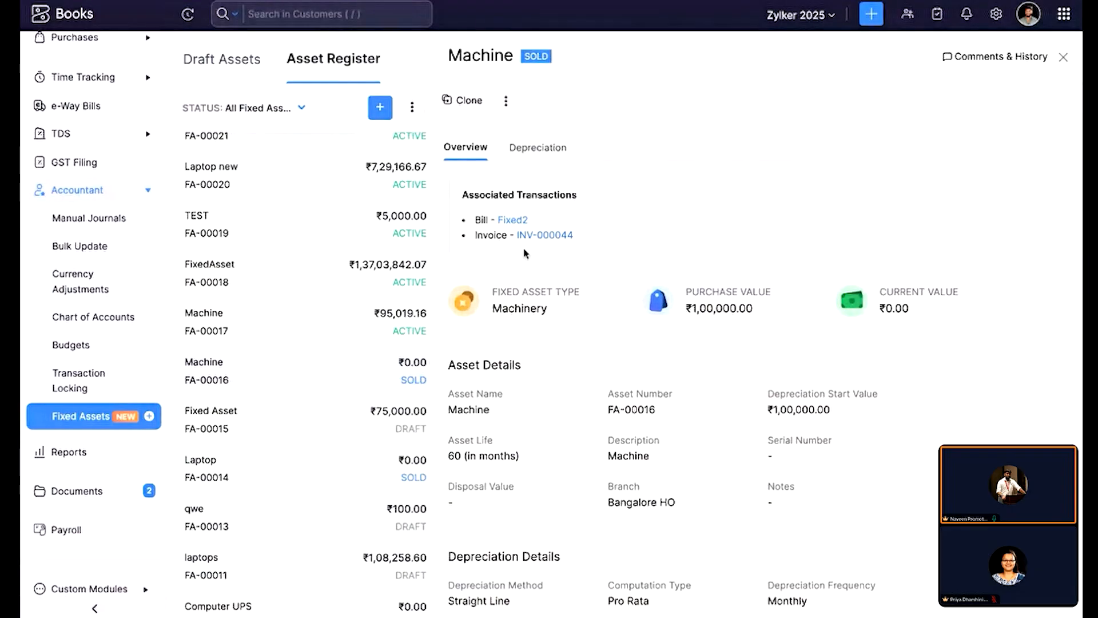
{"action": "left_click_drag", "start_coordinate": [608, 238], "coordinate": [467, 240]}
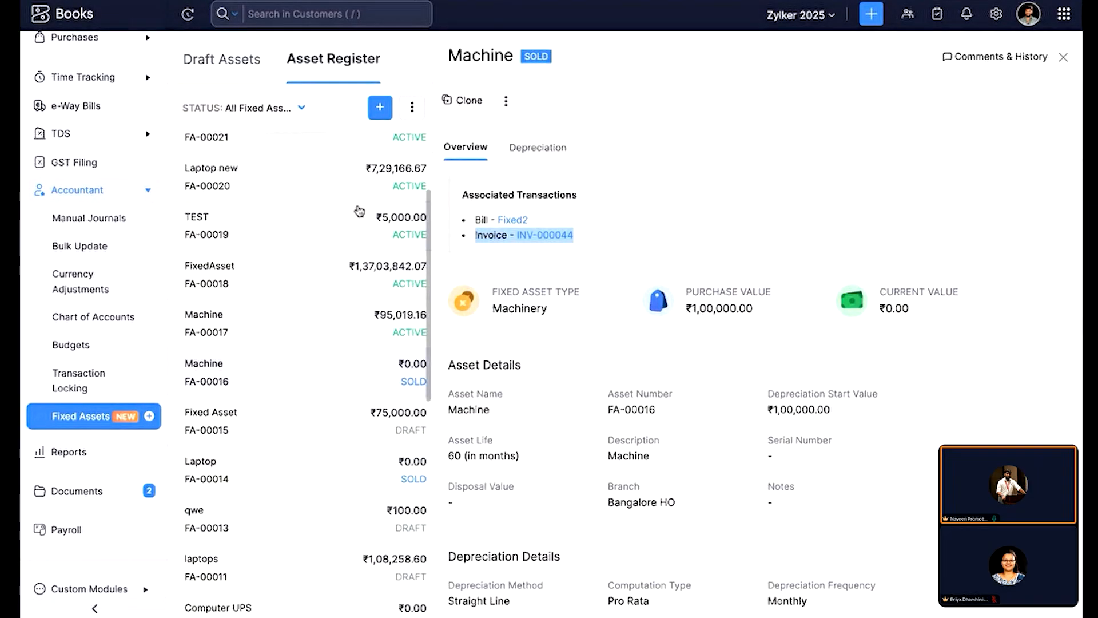
Step: Open the sale form of the New item asset, look at the gain/loss account choices, and cancel it
{"action": "scroll", "coordinate": [349, 183], "scroll_direction": "up", "scroll_amount": 2}
{"action": "left_click", "coordinate": [342, 155]}
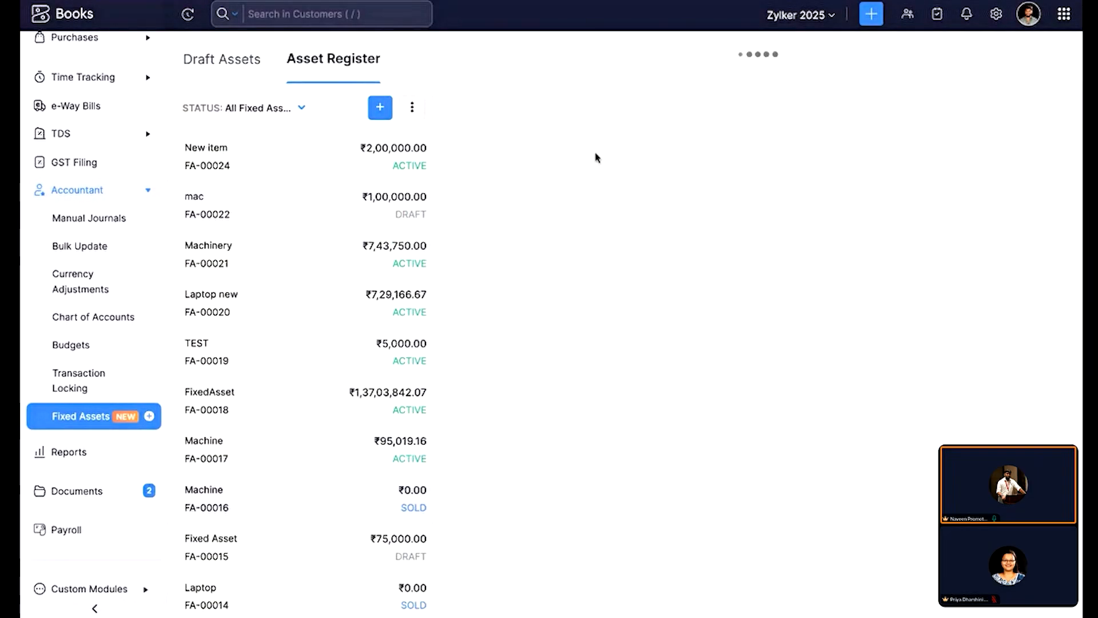
{"action": "left_click", "coordinate": [579, 102]}
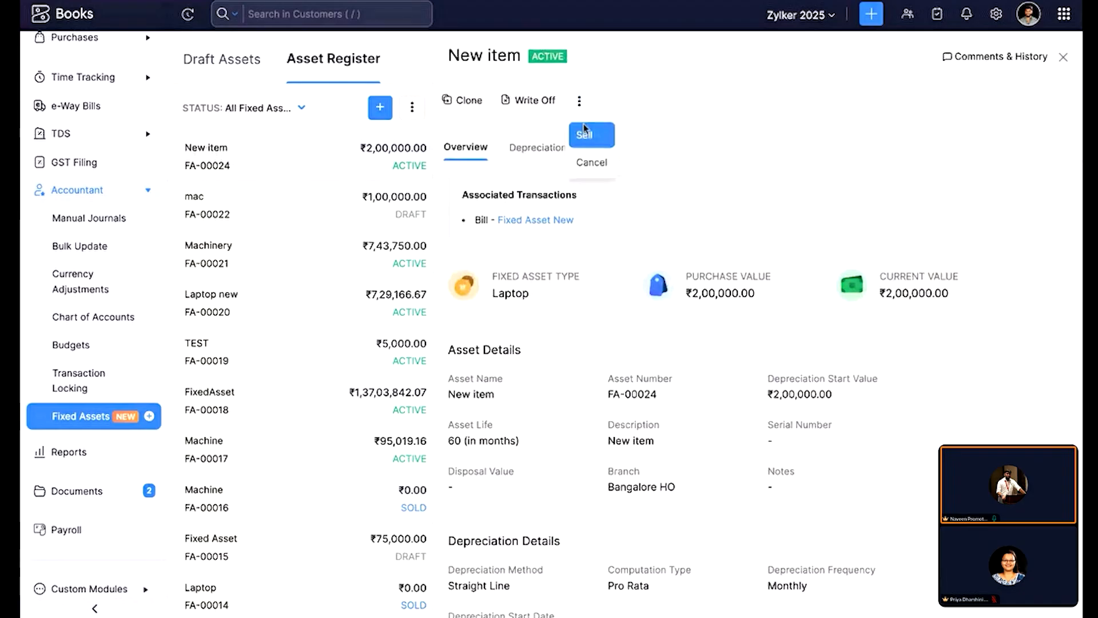
{"action": "left_click", "coordinate": [584, 135]}
{"action": "left_click", "coordinate": [551, 141]}
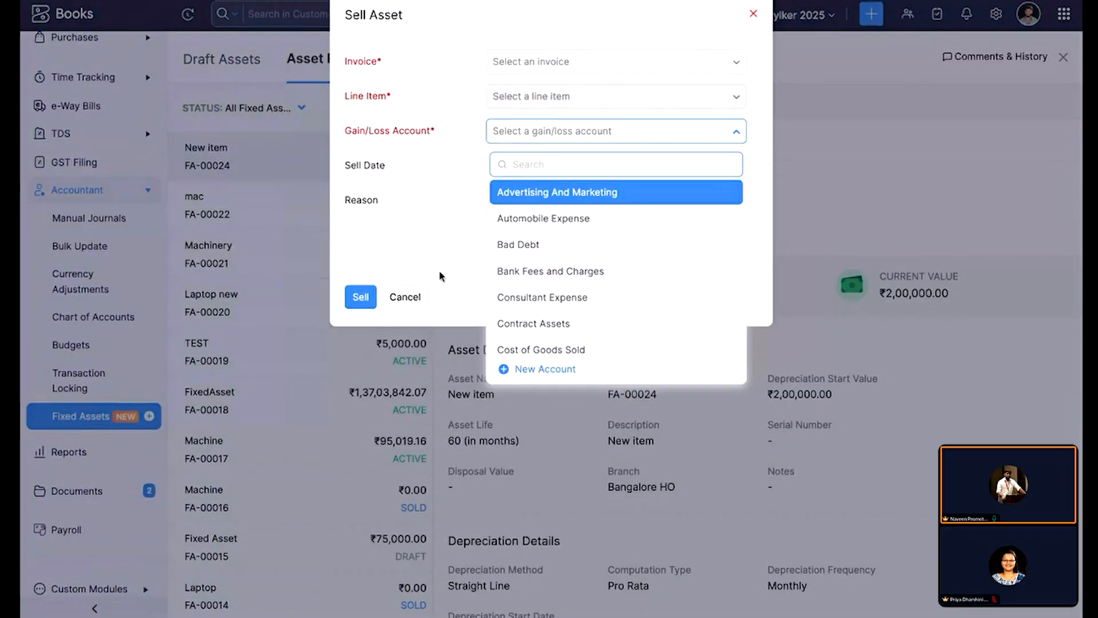
{"action": "left_click", "coordinate": [405, 297]}
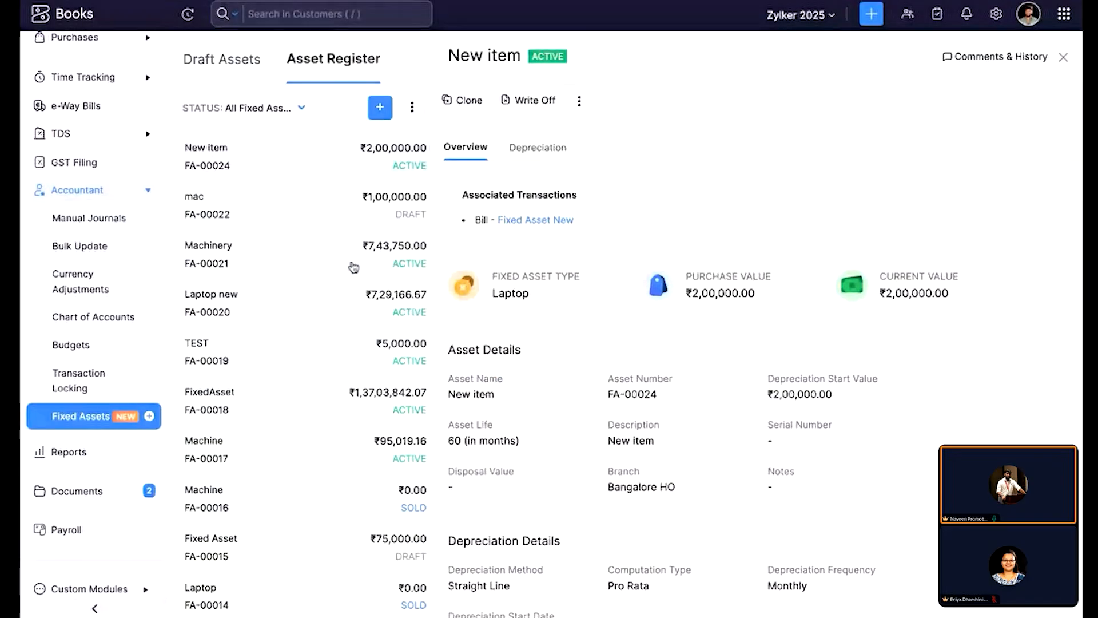
Step: Reopen the sold Machine asset FA-00016, review its details, and copy its fixed asset account name, Machine
{"action": "scroll", "coordinate": [342, 289], "scroll_direction": "down", "scroll_amount": 2}
{"action": "left_click", "coordinate": [331, 441]}
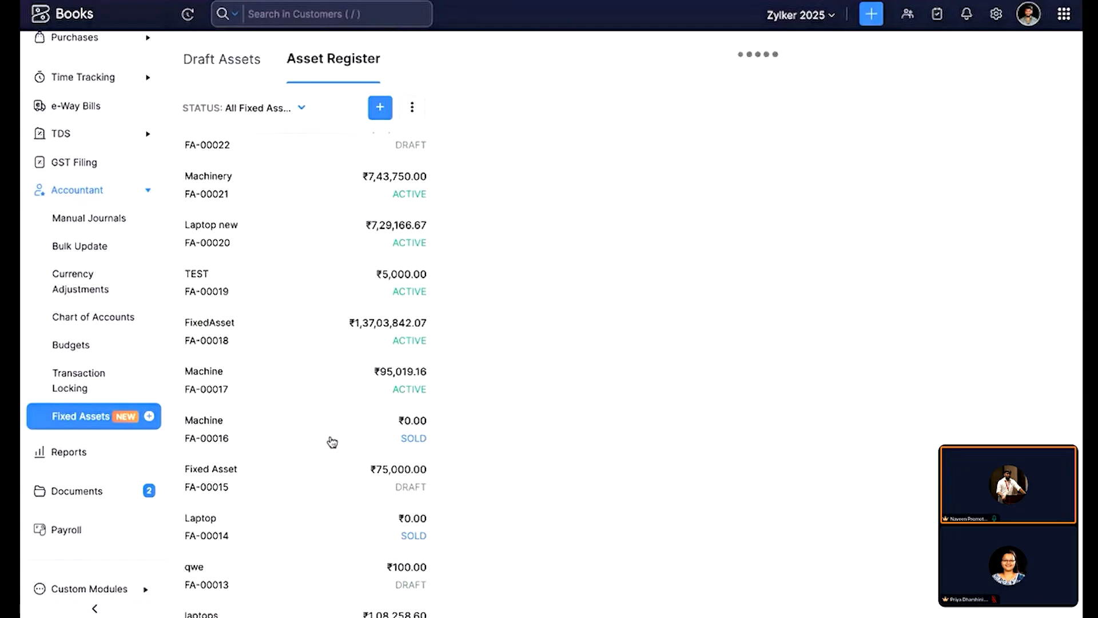
{"action": "scroll", "coordinate": [522, 449], "scroll_direction": "down", "scroll_amount": 1}
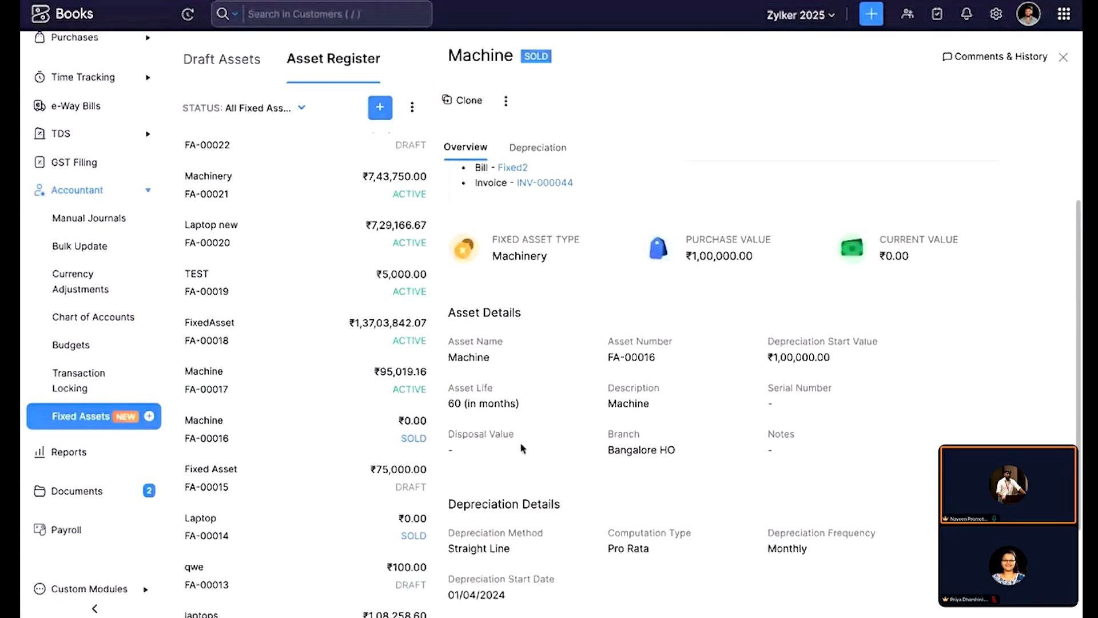
{"action": "scroll", "coordinate": [522, 450], "scroll_direction": "down", "scroll_amount": 2}
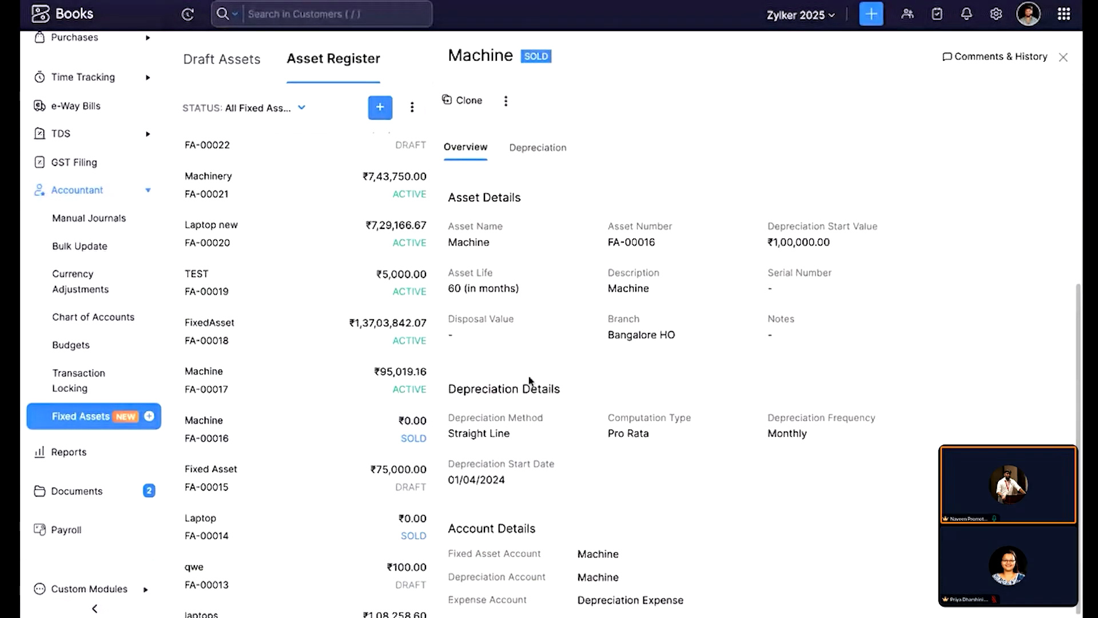
{"action": "scroll", "coordinate": [514, 300], "scroll_direction": "up", "scroll_amount": 3}
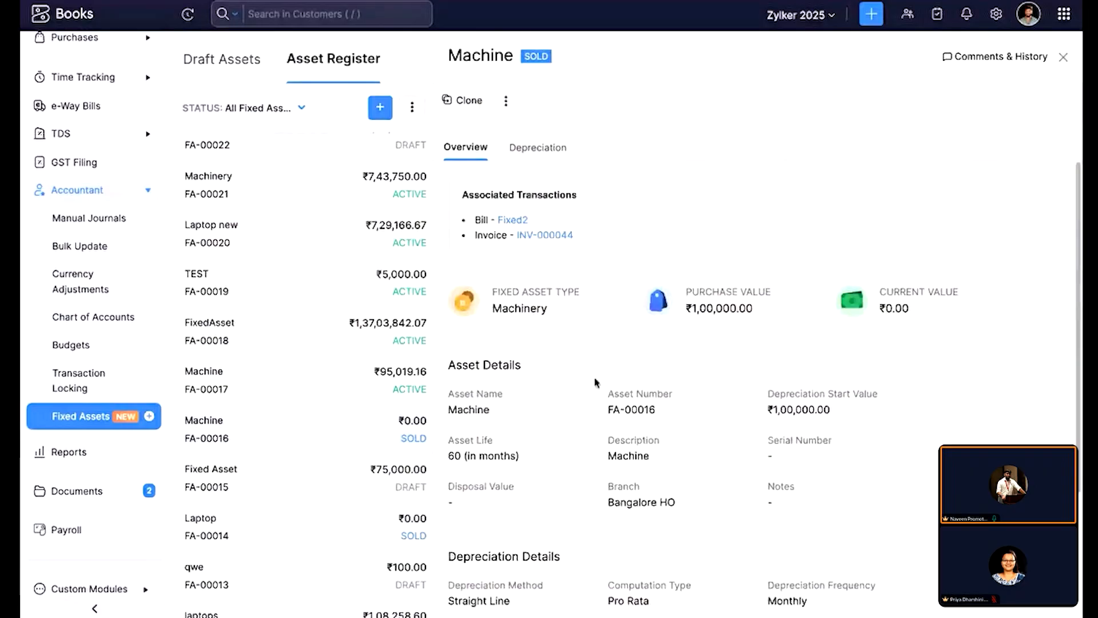
{"action": "scroll", "coordinate": [549, 343], "scroll_direction": "down", "scroll_amount": 2}
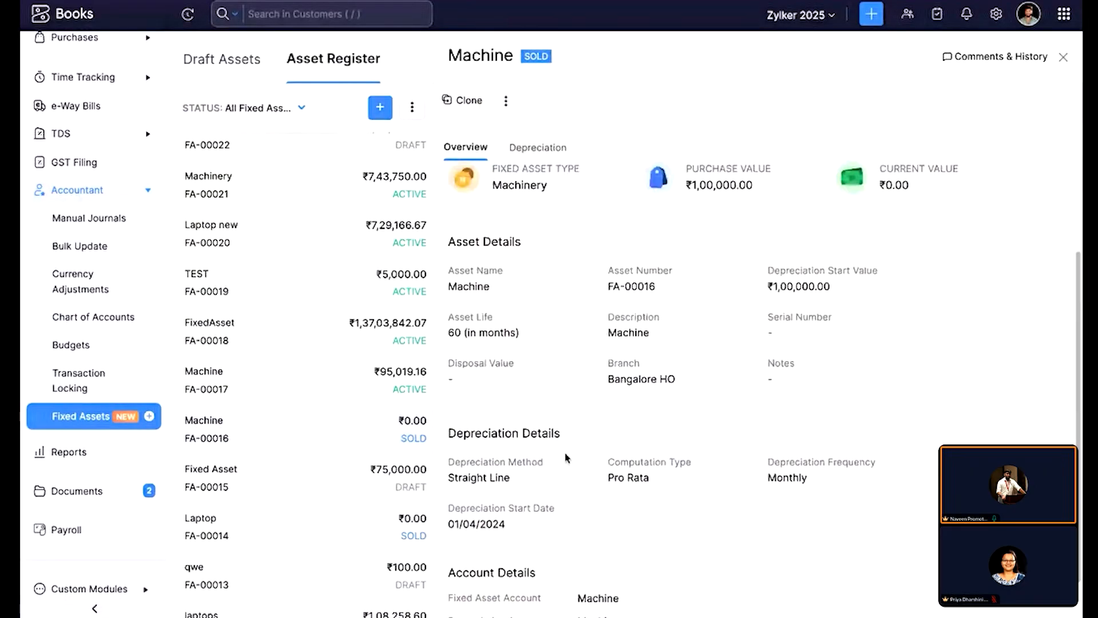
{"action": "scroll", "coordinate": [555, 175], "scroll_direction": "up", "scroll_amount": 2}
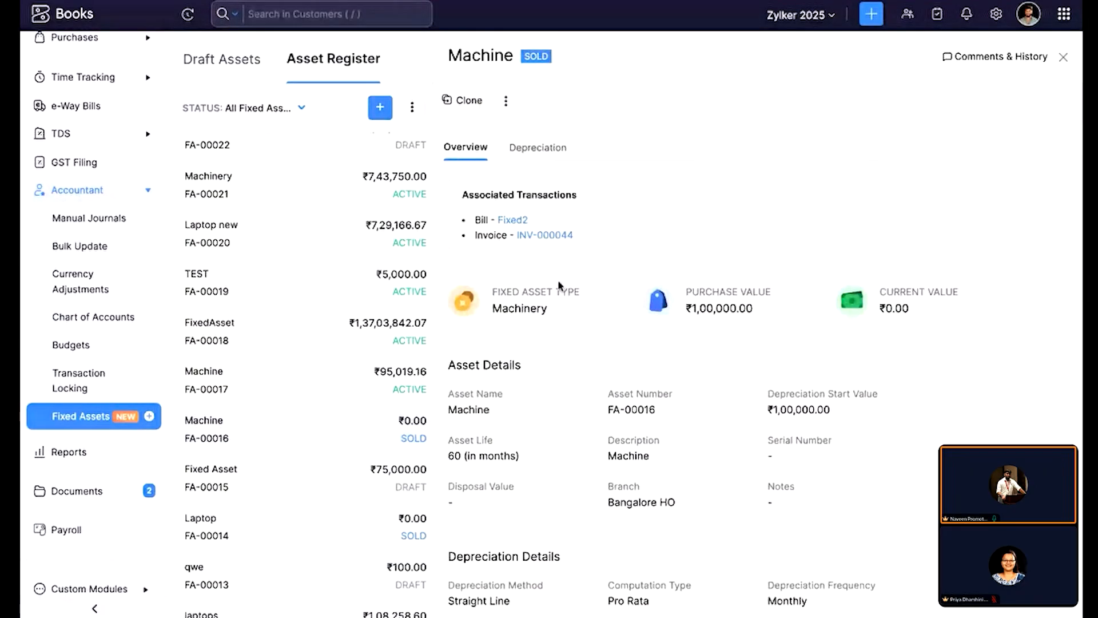
{"action": "scroll", "coordinate": [561, 284], "scroll_direction": "down", "scroll_amount": 3}
{"action": "left_click_drag", "start_coordinate": [578, 546], "coordinate": [658, 553]}
{"action": "key", "text": "ctrl+c"}
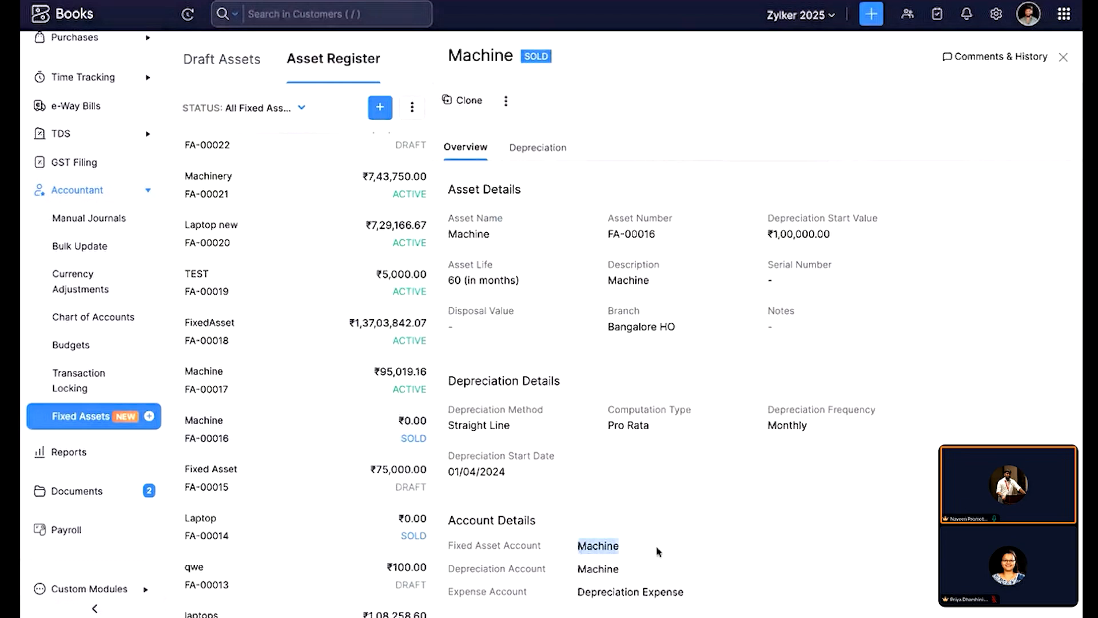
Step: Search the chart of accounts for "Machine" and open the transactions report of the Machine account
{"action": "left_click", "coordinate": [80, 318]}
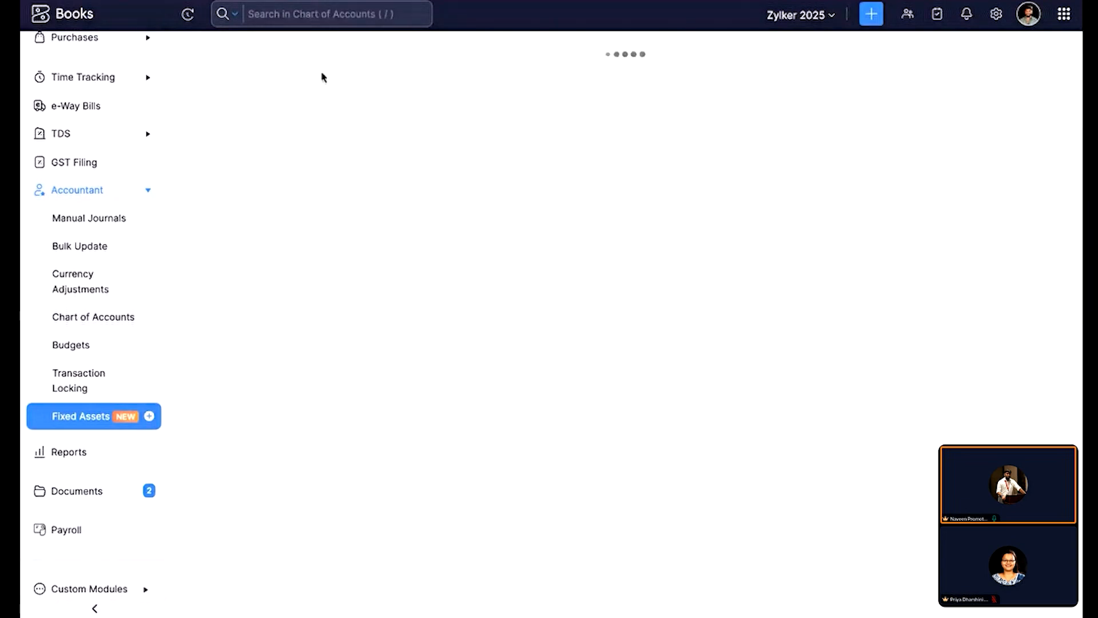
{"action": "left_click", "coordinate": [342, 14]}
{"action": "key", "text": "ctrl+v"}
{"action": "key", "text": "Return"}
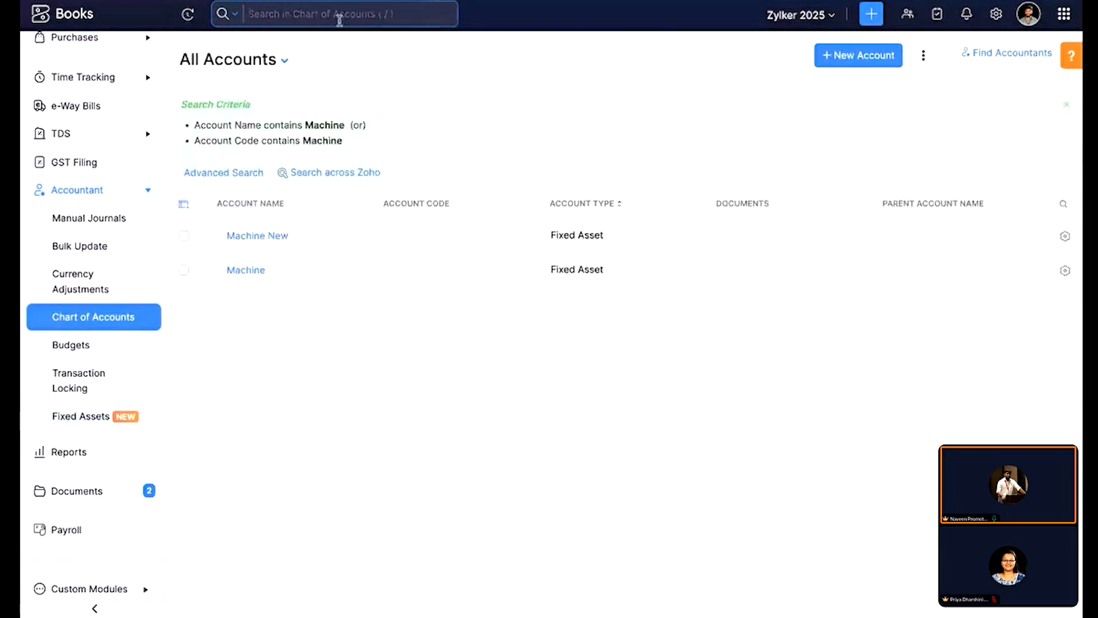
{"action": "left_click", "coordinate": [277, 268]}
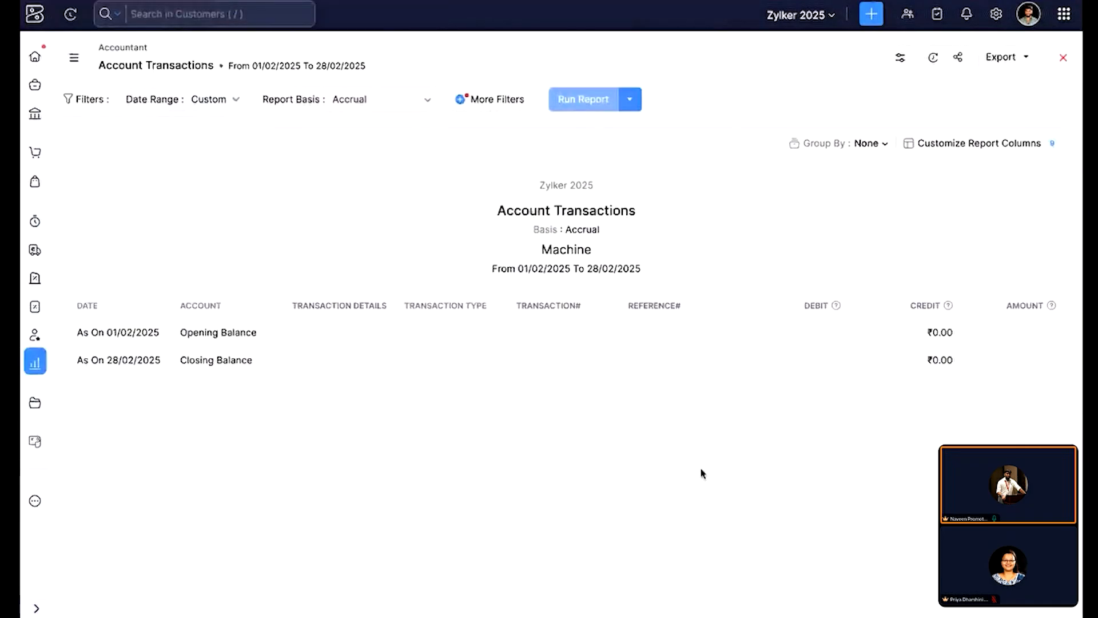
Step: Set the Machine account transactions report's date range to This Year and run the report
{"action": "left_click", "coordinate": [227, 112]}
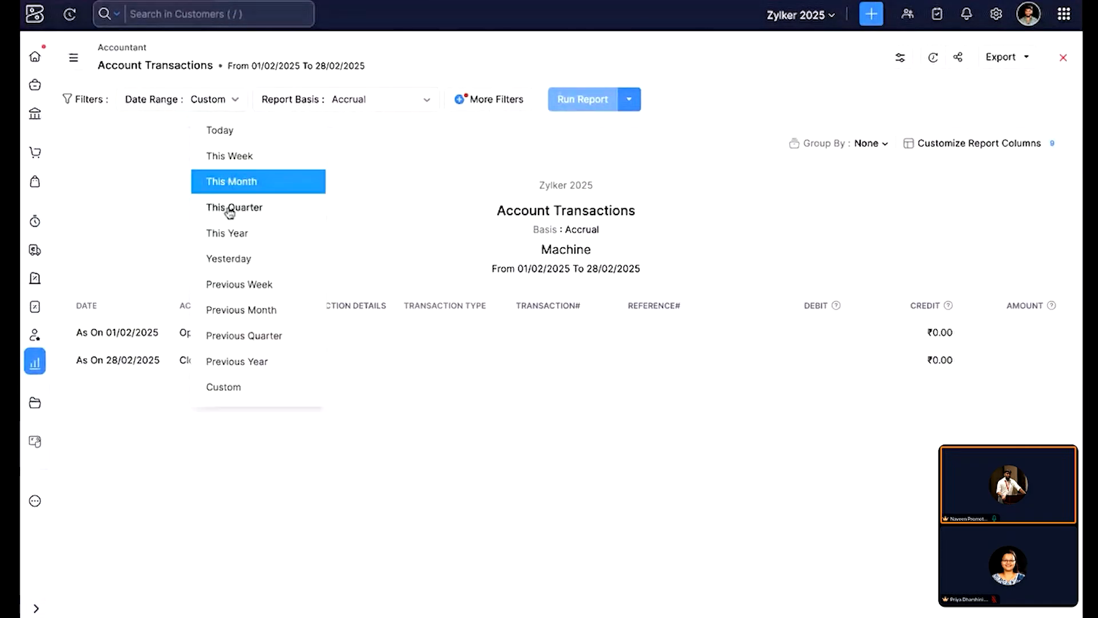
{"action": "left_click", "coordinate": [228, 233]}
{"action": "left_click", "coordinate": [595, 109]}
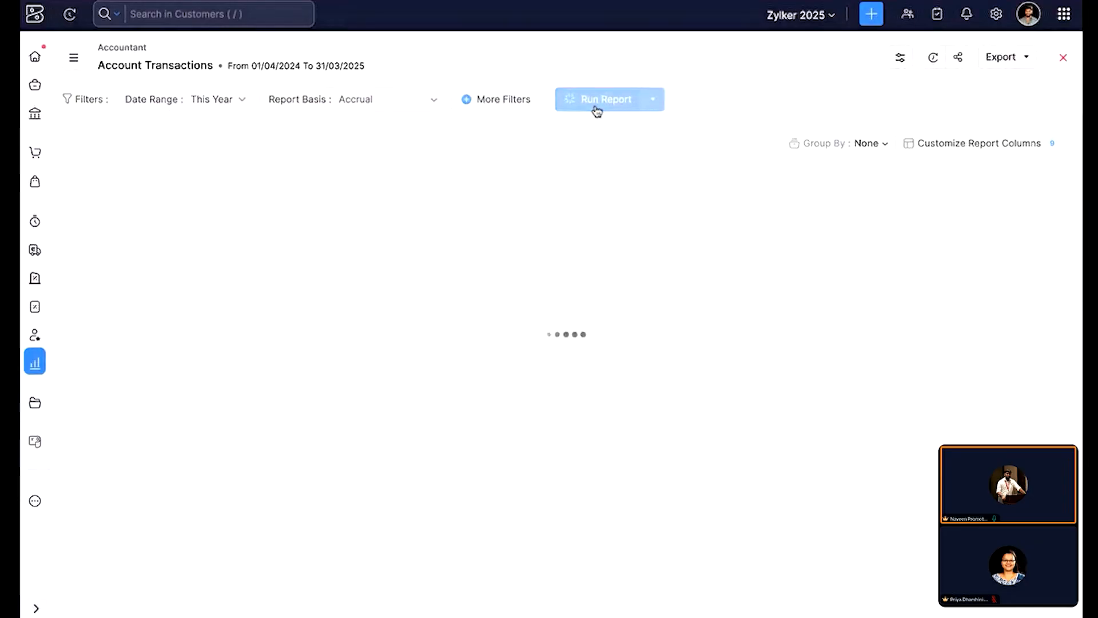
Step: Examine the Machine account's bill, depreciation, invoice and fixed asset sale entries, highlighting the credit amount of the Fixed Asset Sale row
{"action": "scroll", "coordinate": [571, 434], "scroll_direction": "down", "scroll_amount": 1}
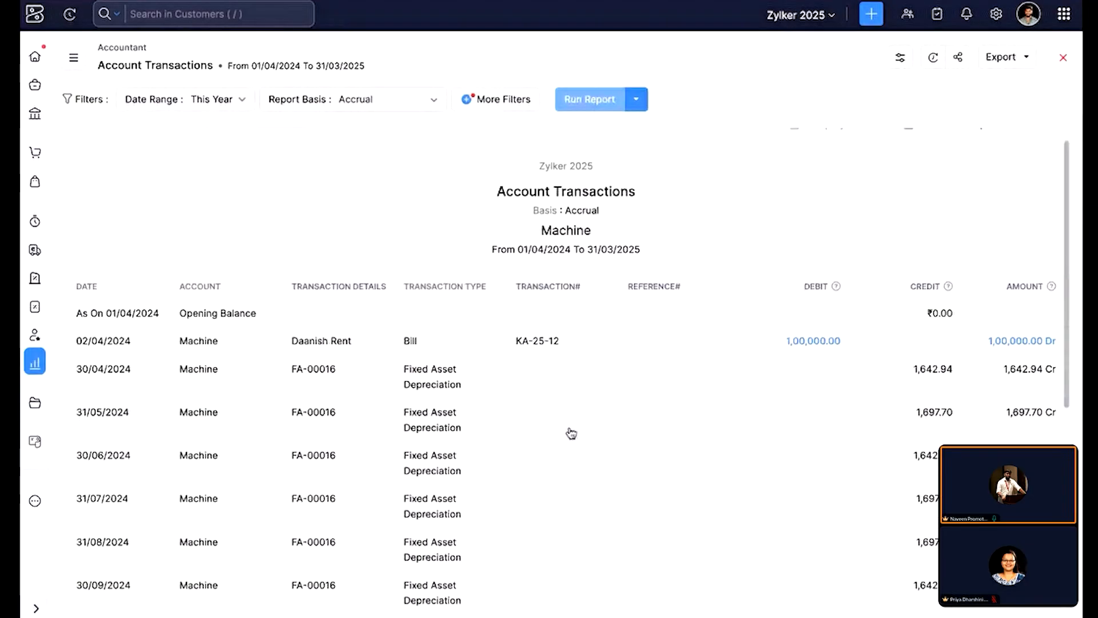
{"action": "scroll", "coordinate": [572, 433], "scroll_direction": "down", "scroll_amount": 3}
{"action": "scroll", "coordinate": [572, 433], "scroll_direction": "down", "scroll_amount": 1}
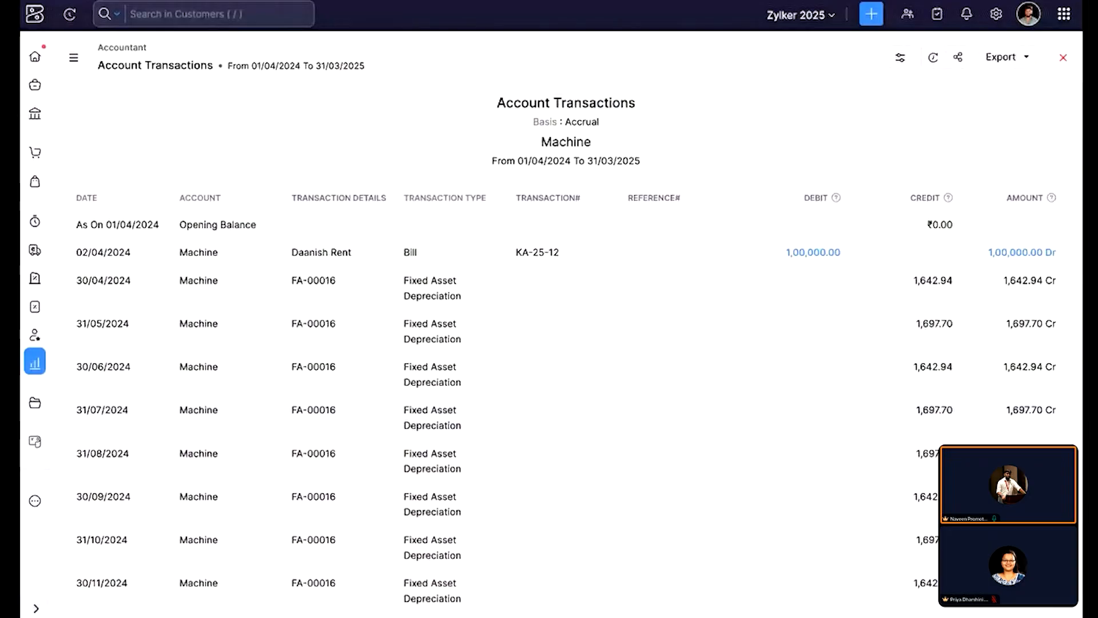
{"action": "scroll", "coordinate": [544, 353], "scroll_direction": "down", "scroll_amount": 1}
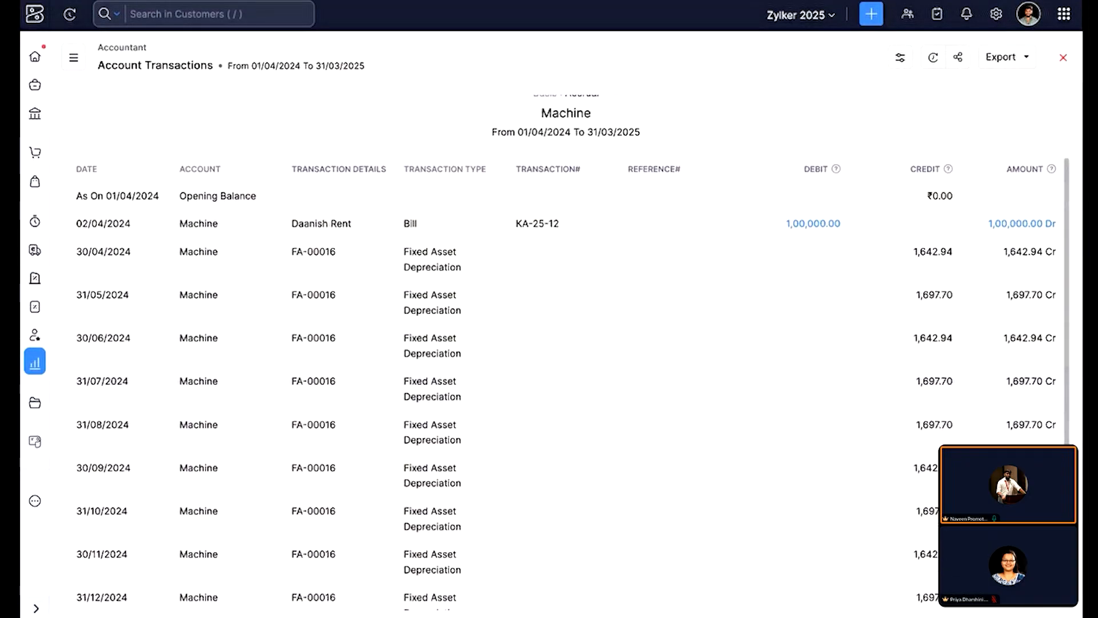
{"action": "scroll", "coordinate": [572, 355], "scroll_direction": "down", "scroll_amount": 3}
{"action": "scroll", "coordinate": [566, 461], "scroll_direction": "down", "scroll_amount": 2}
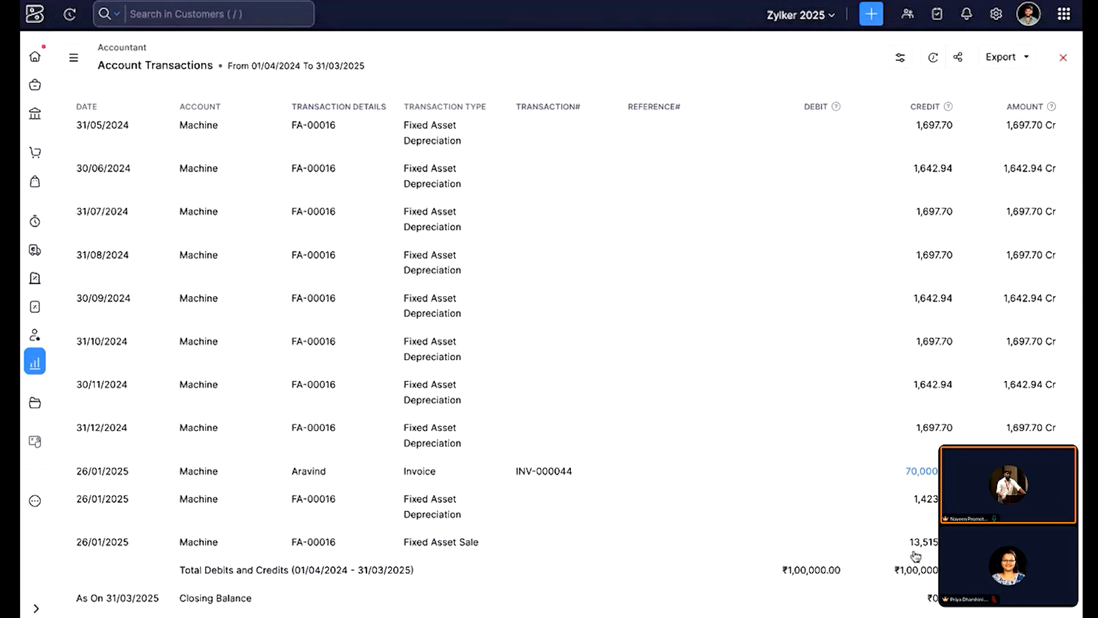
{"action": "left_click_drag", "start_coordinate": [908, 547], "coordinate": [946, 544]}
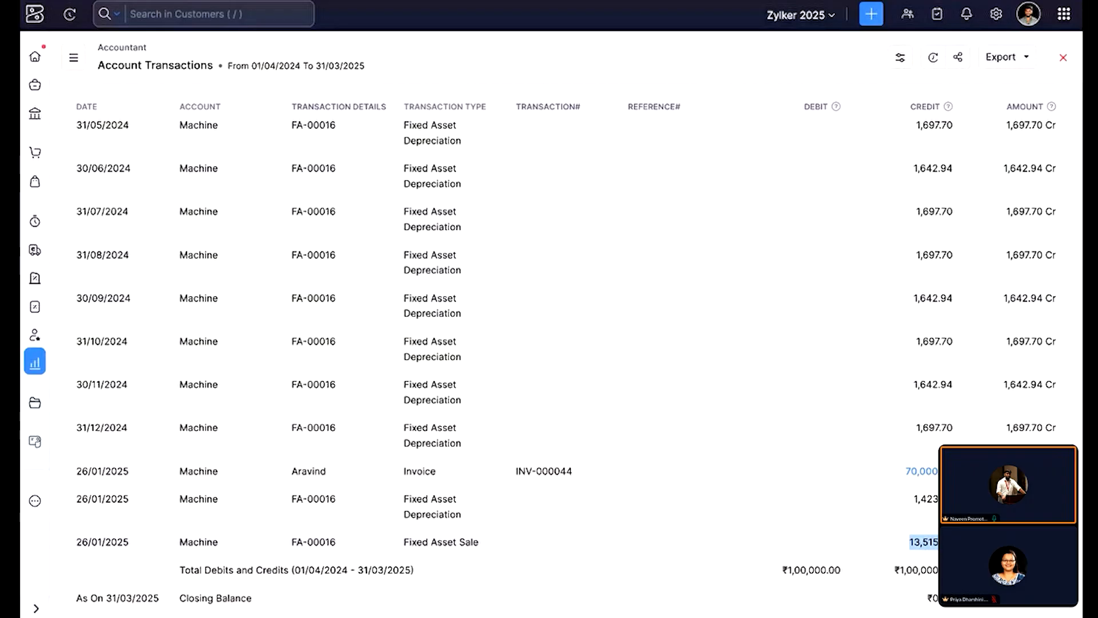
{"action": "scroll", "coordinate": [906, 566], "scroll_direction": "down", "scroll_amount": 3}
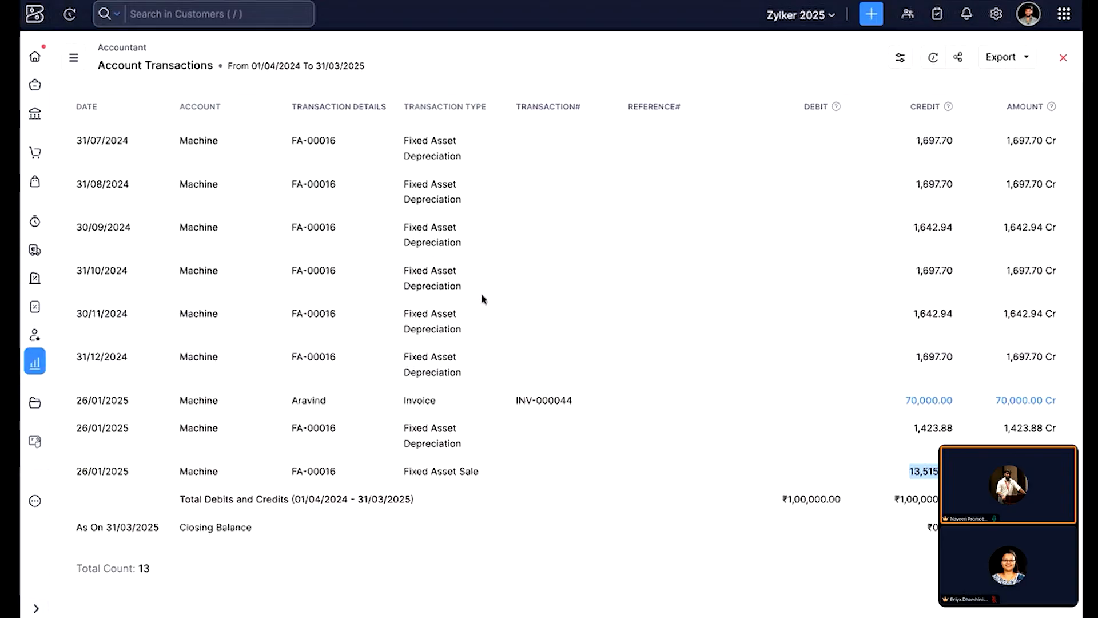
Step: Open the sold Machine asset FA-00016 from the asset register, view the depreciation journal dated 26/01/2025, and close both
{"action": "mouse_move", "coordinate": [26, 336]}
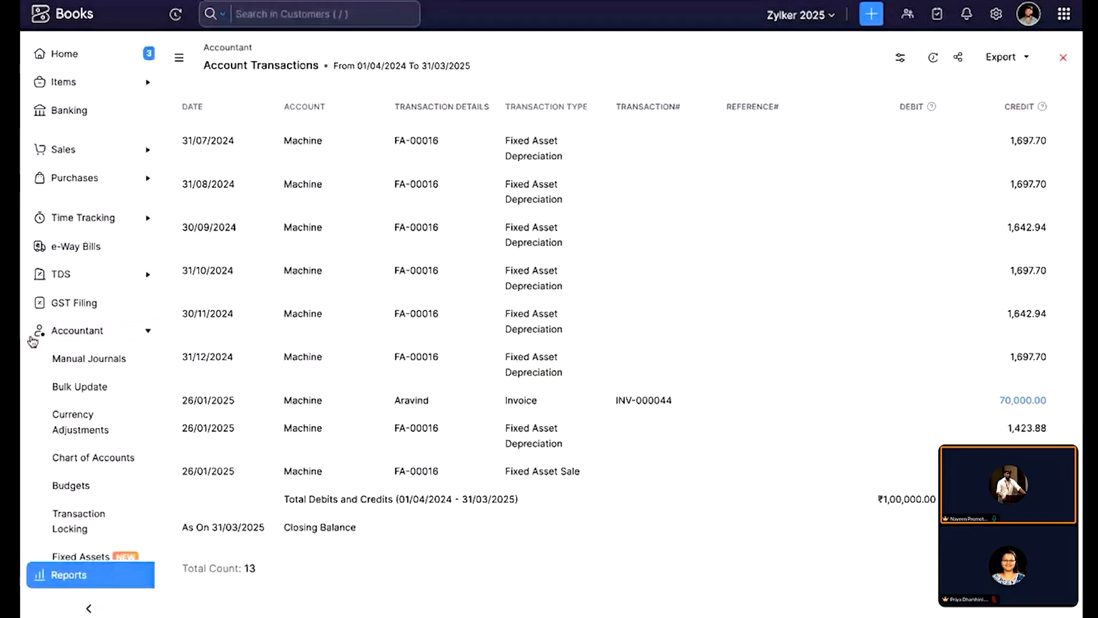
{"action": "left_click", "coordinate": [107, 557]}
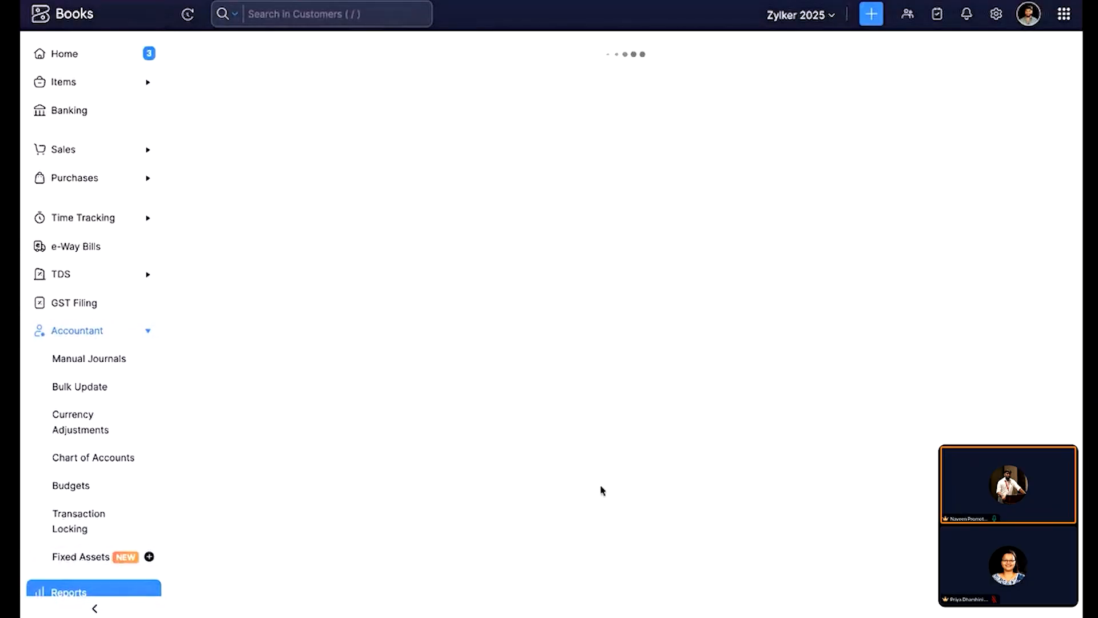
{"action": "scroll", "coordinate": [501, 493], "scroll_direction": "down", "scroll_amount": 1}
{"action": "scroll", "coordinate": [510, 397], "scroll_direction": "down", "scroll_amount": 1}
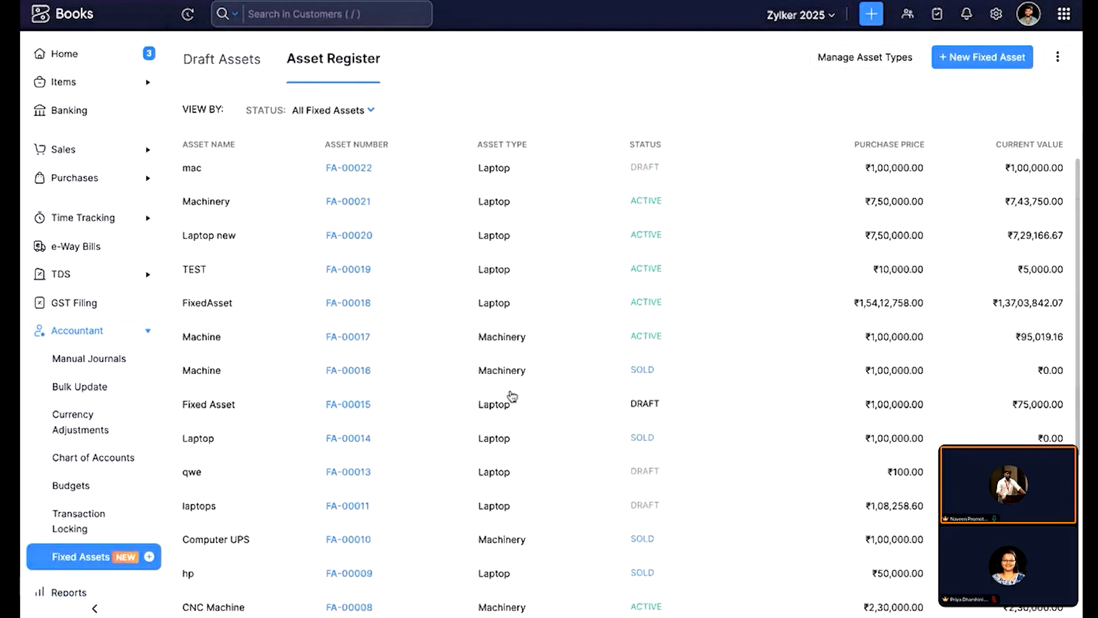
{"action": "left_click", "coordinate": [513, 387]}
{"action": "left_click", "coordinate": [537, 147]}
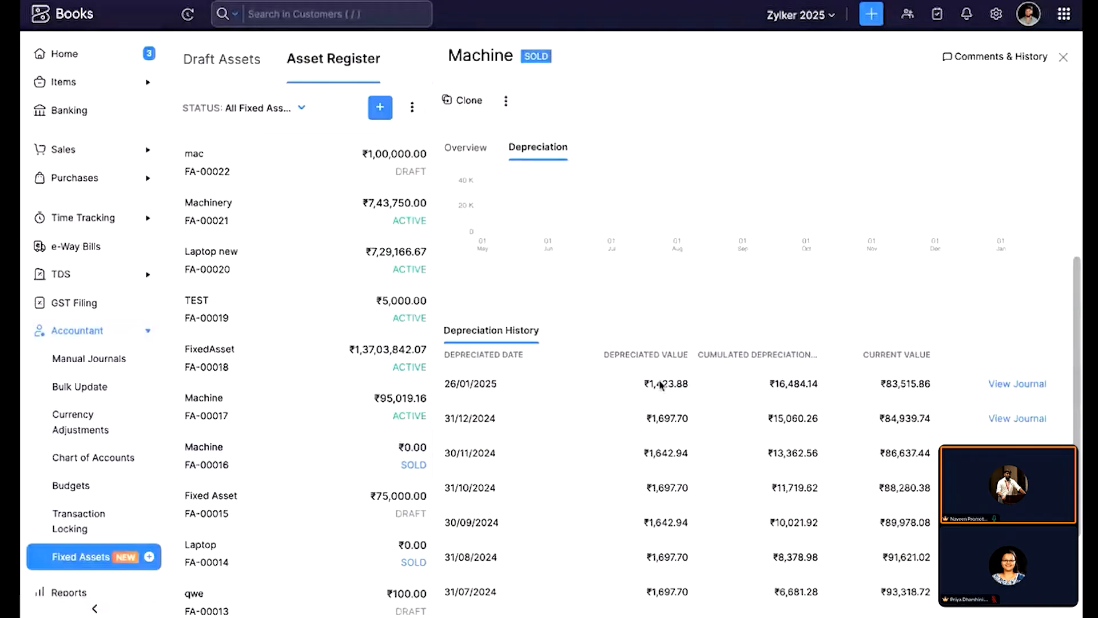
{"action": "scroll", "coordinate": [661, 385], "scroll_direction": "down", "scroll_amount": 2}
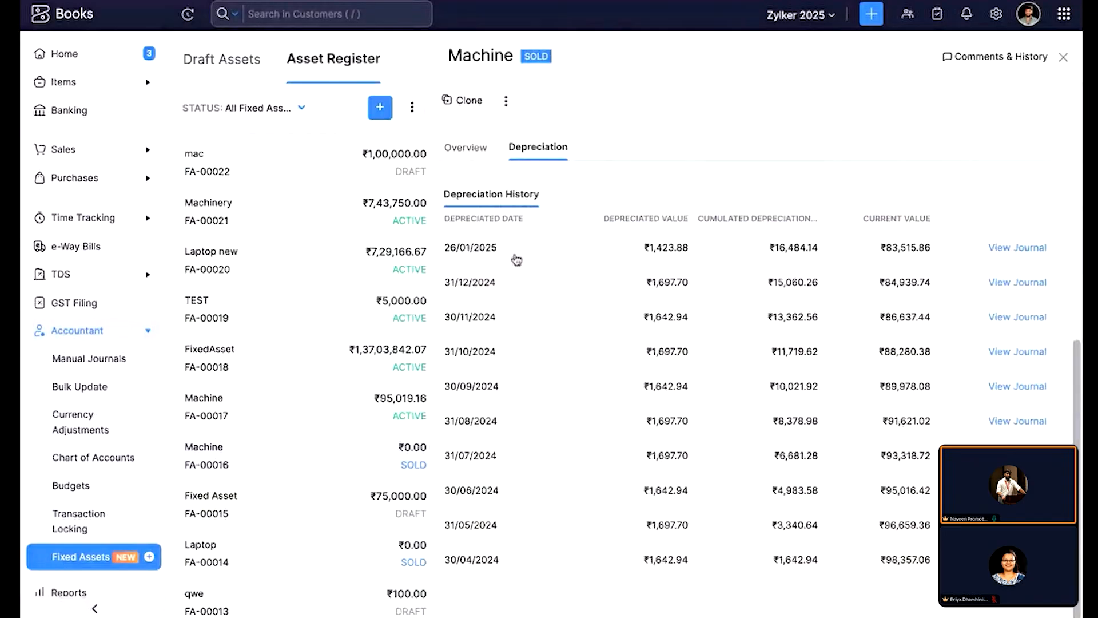
{"action": "left_click", "coordinate": [1036, 248]}
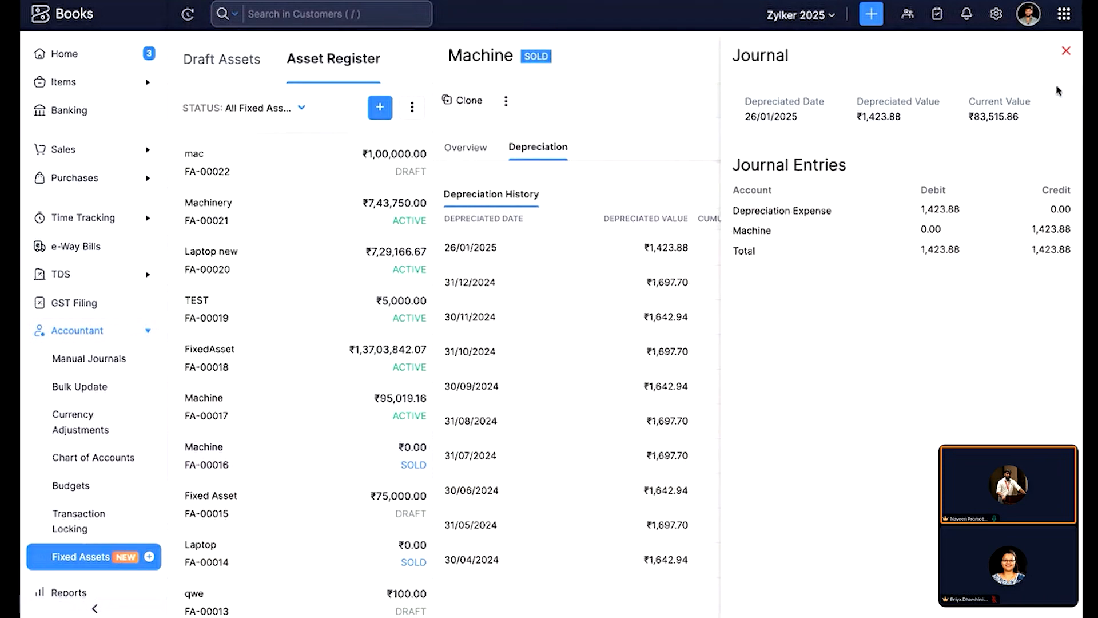
{"action": "left_click", "coordinate": [1067, 52]}
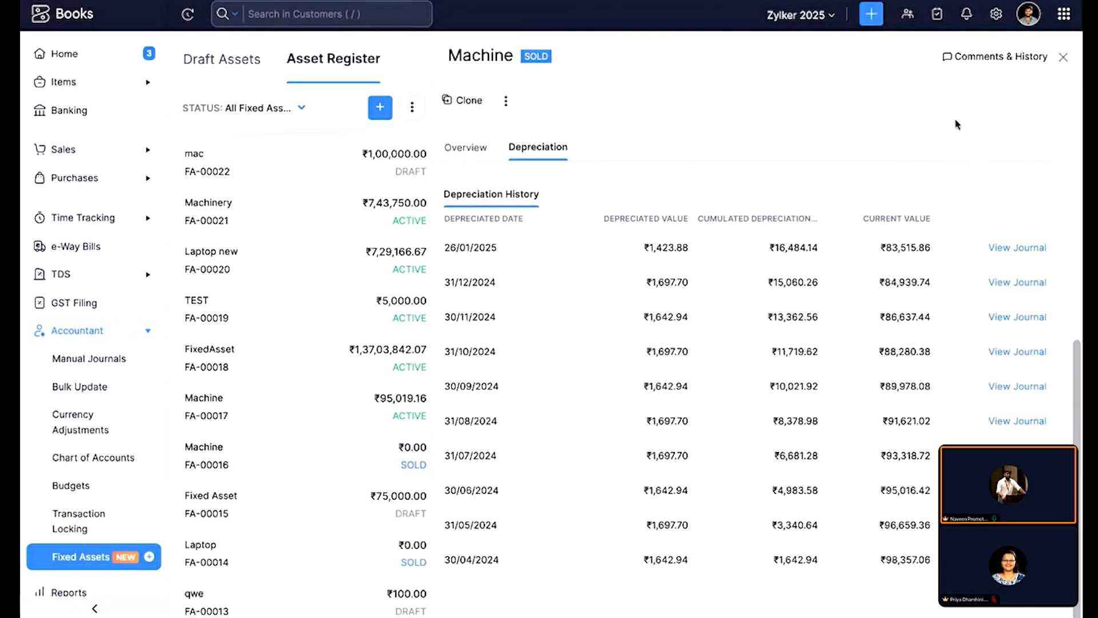
{"action": "left_click", "coordinate": [1063, 58]}
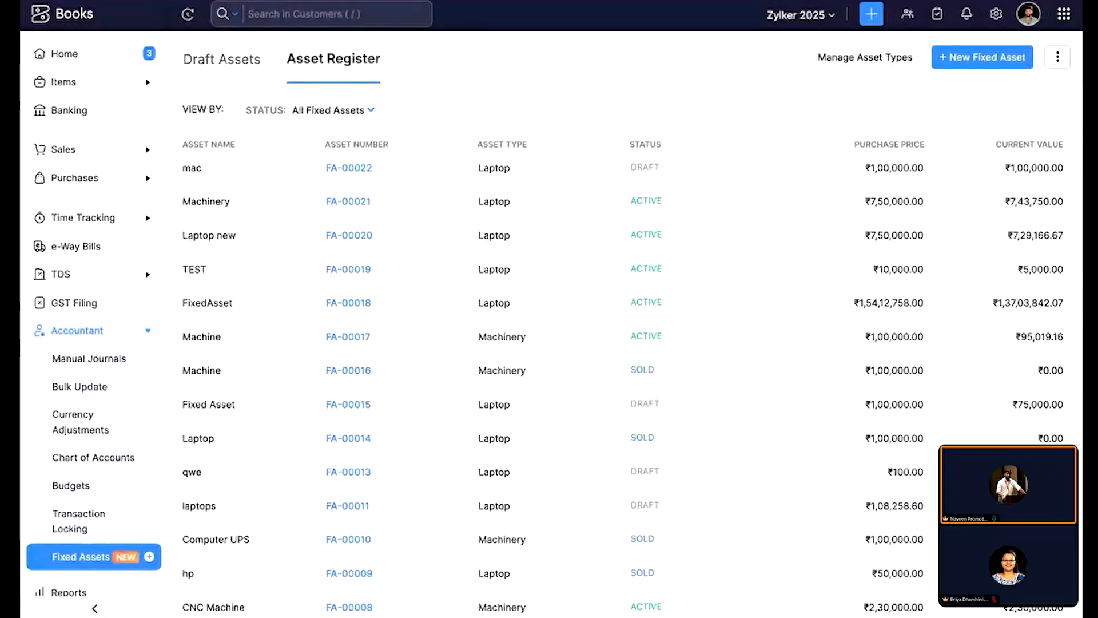
Step: View and cancel the blank New Fixed Asset form, and open custom field management for fixed assets
{"action": "left_click", "coordinate": [1000, 68]}
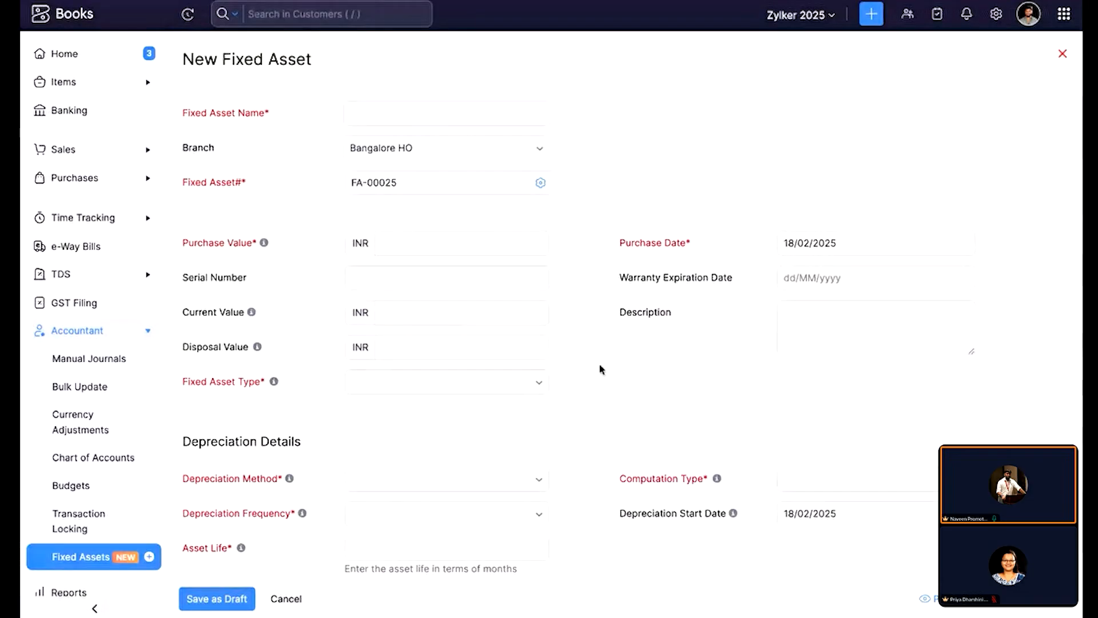
{"action": "left_click", "coordinate": [290, 608]}
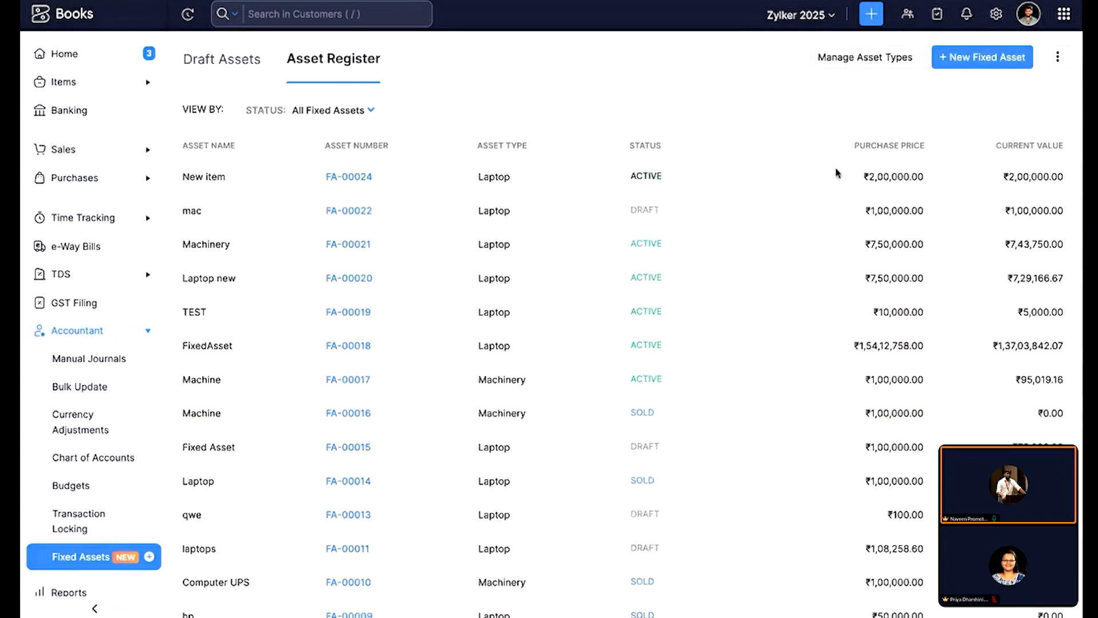
{"action": "left_click", "coordinate": [1058, 56]}
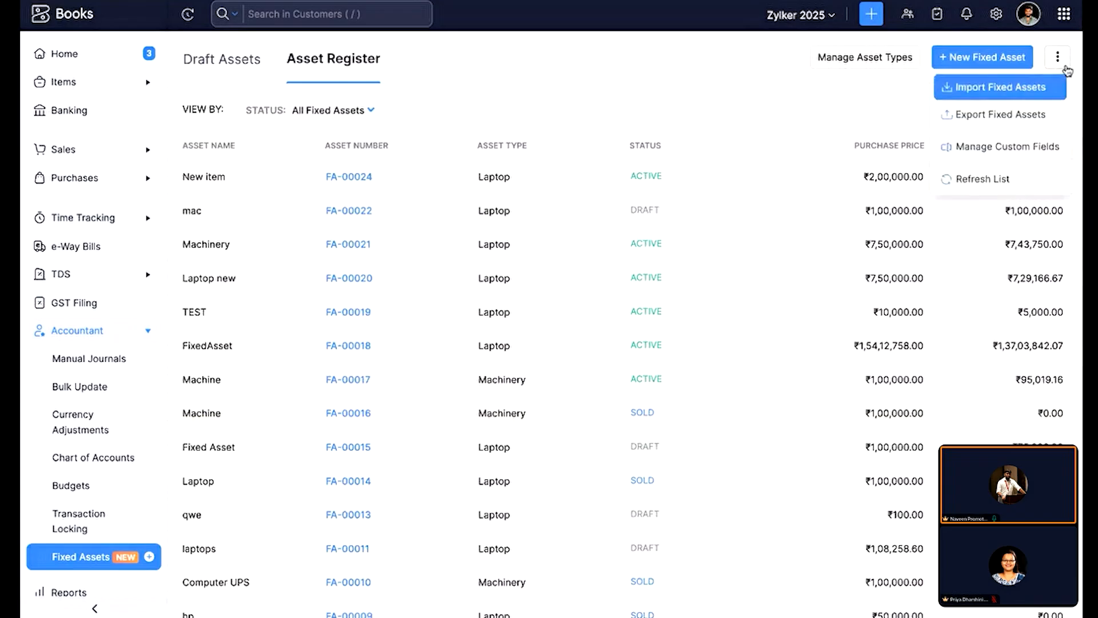
{"action": "left_click", "coordinate": [1039, 148]}
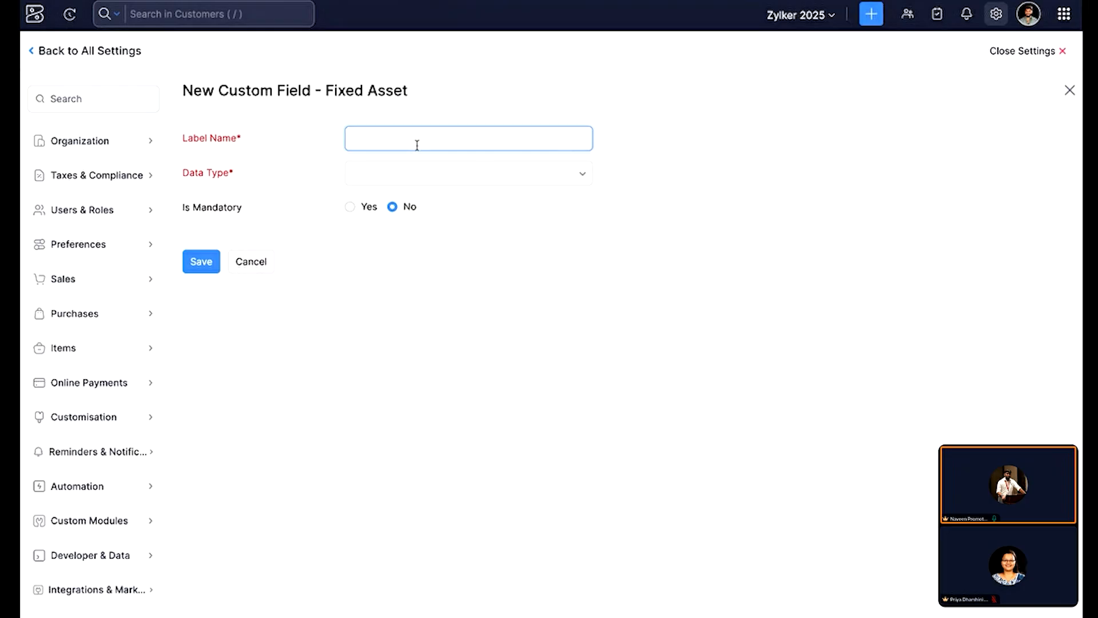
Step: Label the new fixed asset custom field Department and set its data type to Dropdown
{"action": "type", "text": "Departmen"}
{"action": "key", "text": "BackSpace"}
{"action": "type", "text": "ment"}
{"action": "left_click", "coordinate": [409, 172]}
{"action": "left_click", "coordinate": [403, 235]}
{"action": "left_click", "coordinate": [410, 173]}
{"action": "type", "text": "dr"}
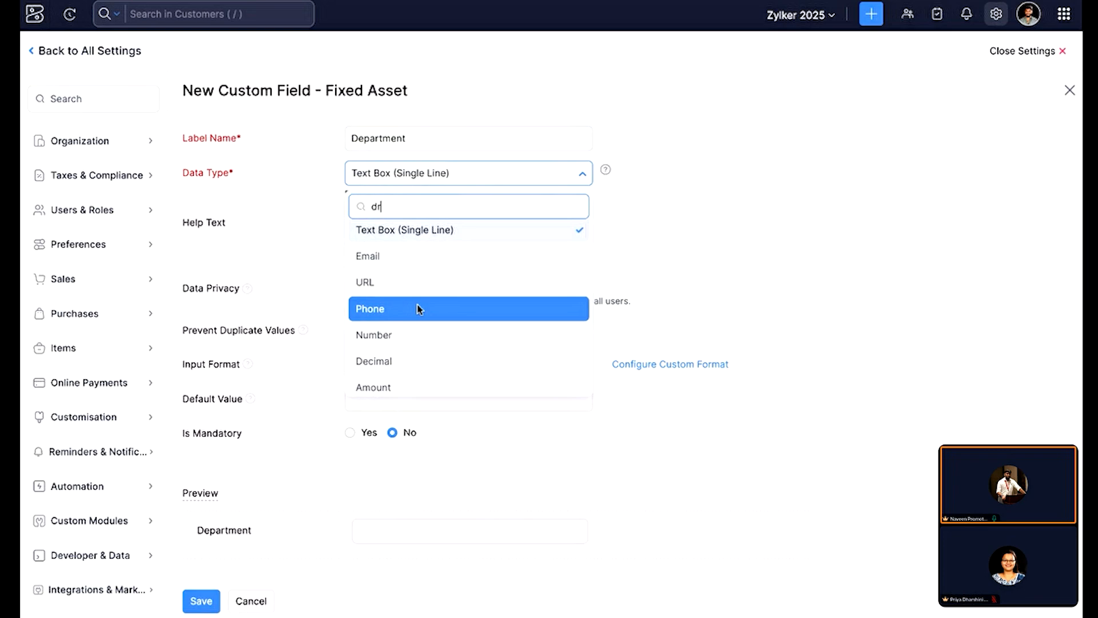
{"action": "left_click", "coordinate": [436, 245]}
Step: Enter HR, Sales, Procurement and IT as the Department field's dropdown options and save the custom field
{"action": "left_click", "coordinate": [368, 378]}
{"action": "type", "text": "HR"}
{"action": "left_click", "coordinate": [358, 420]}
{"action": "type", "text": "Sales"}
{"action": "left_click", "coordinate": [350, 477]}
{"action": "left_click", "coordinate": [354, 458]}
{"action": "type", "text": "Procurement"}
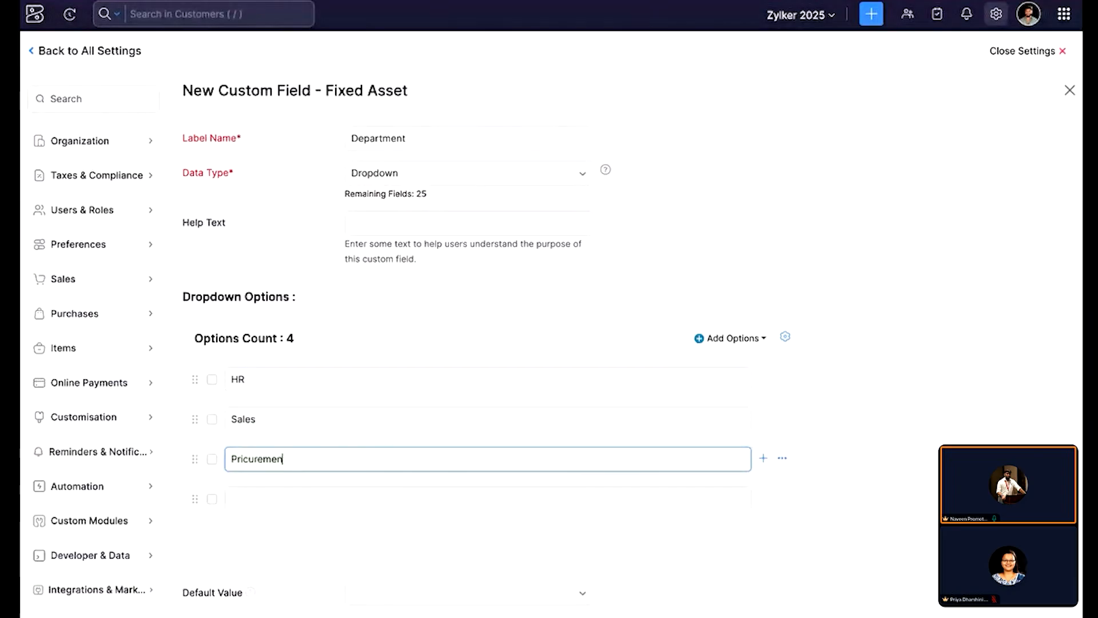
{"action": "left_click", "coordinate": [344, 490]}
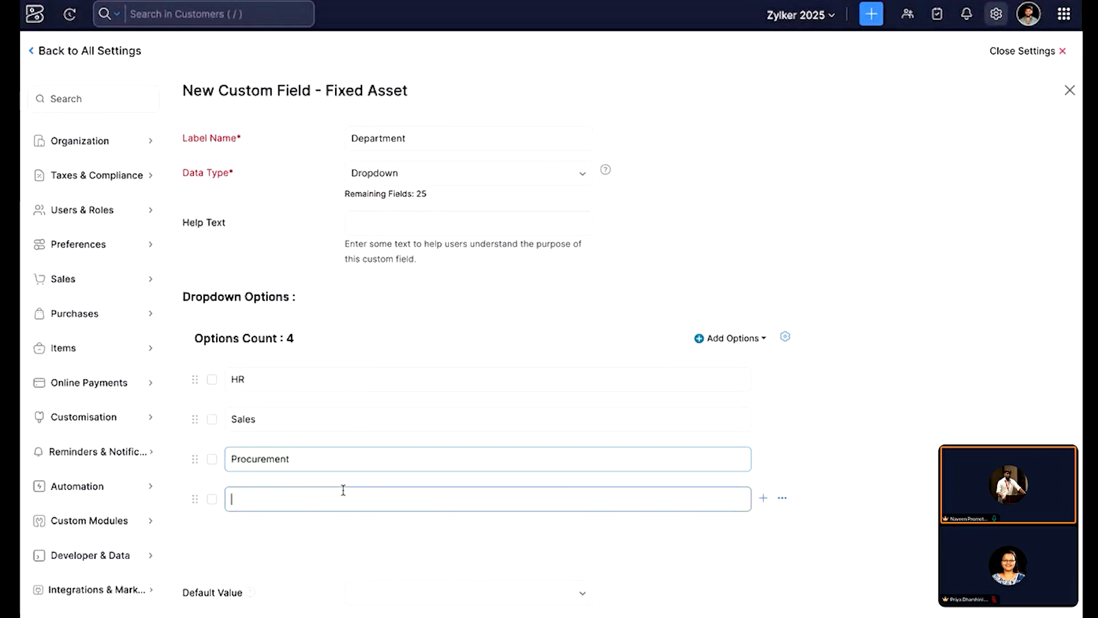
{"action": "type", "text": "IT"}
{"action": "scroll", "coordinate": [343, 490], "scroll_direction": "down", "scroll_amount": 4}
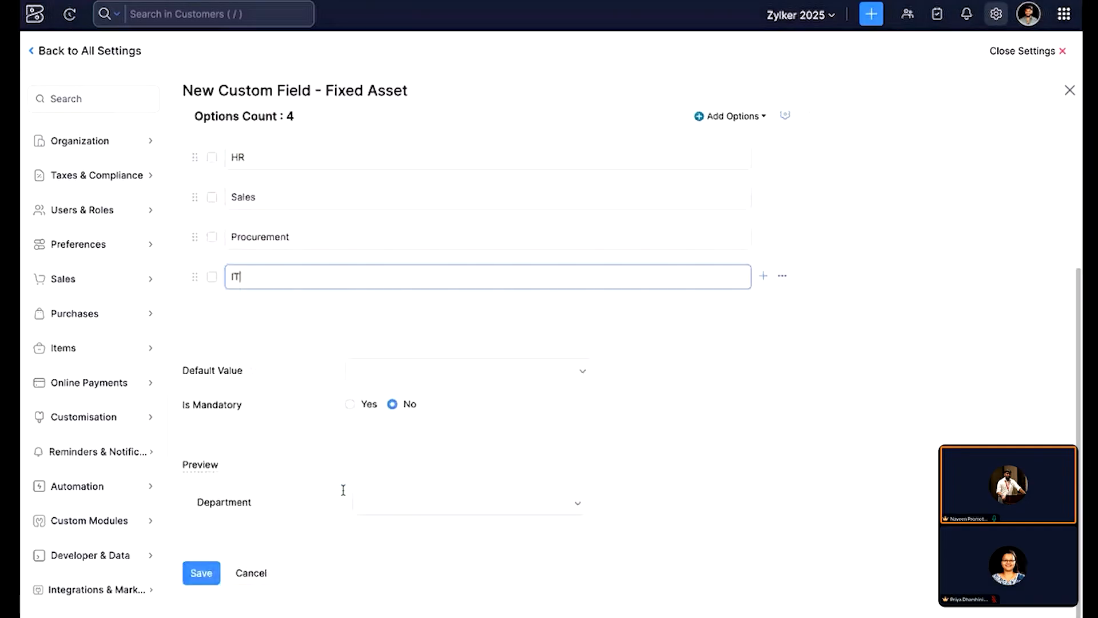
{"action": "left_click", "coordinate": [203, 571]}
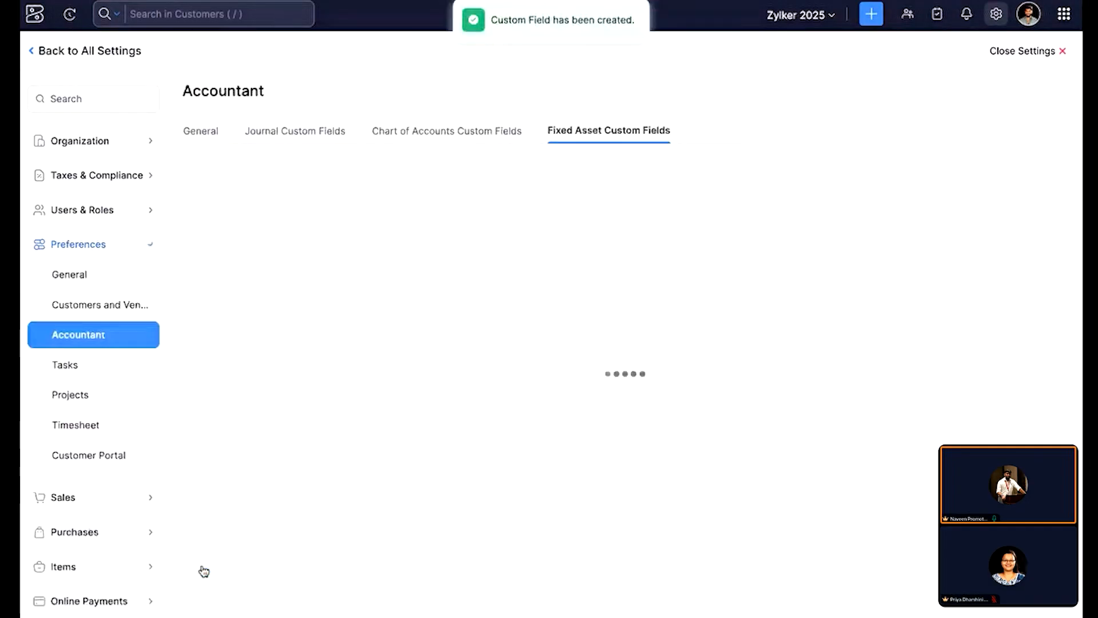
Step: Close the settings, open a new fixed asset form, and look at the choices of its Department field
{"action": "left_click", "coordinate": [74, 63]}
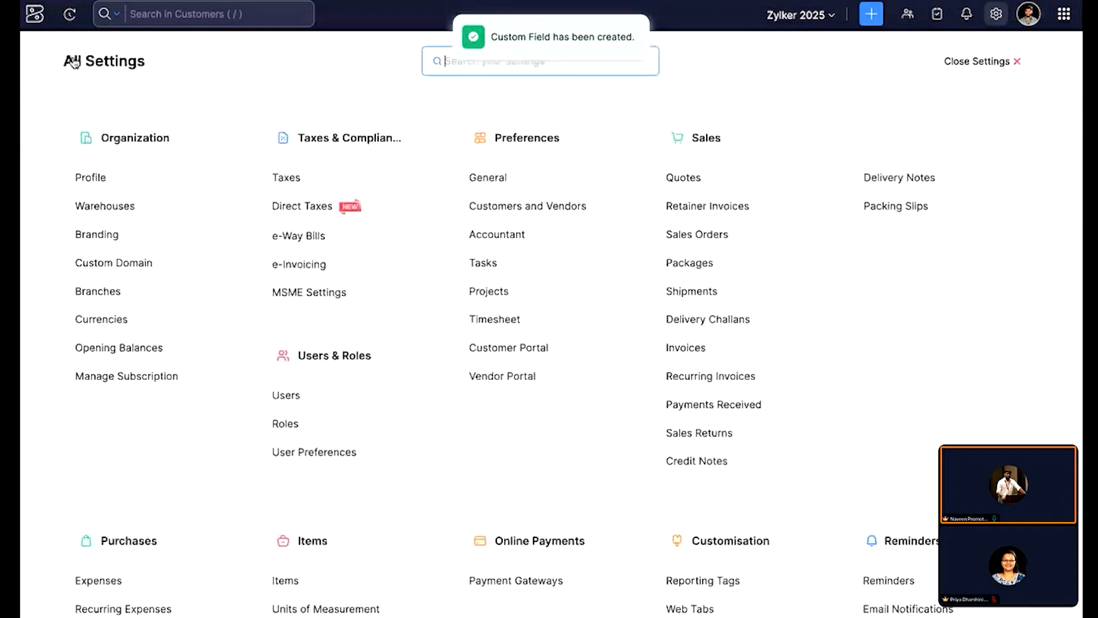
{"action": "left_click", "coordinate": [978, 60]}
{"action": "left_click", "coordinate": [112, 555]}
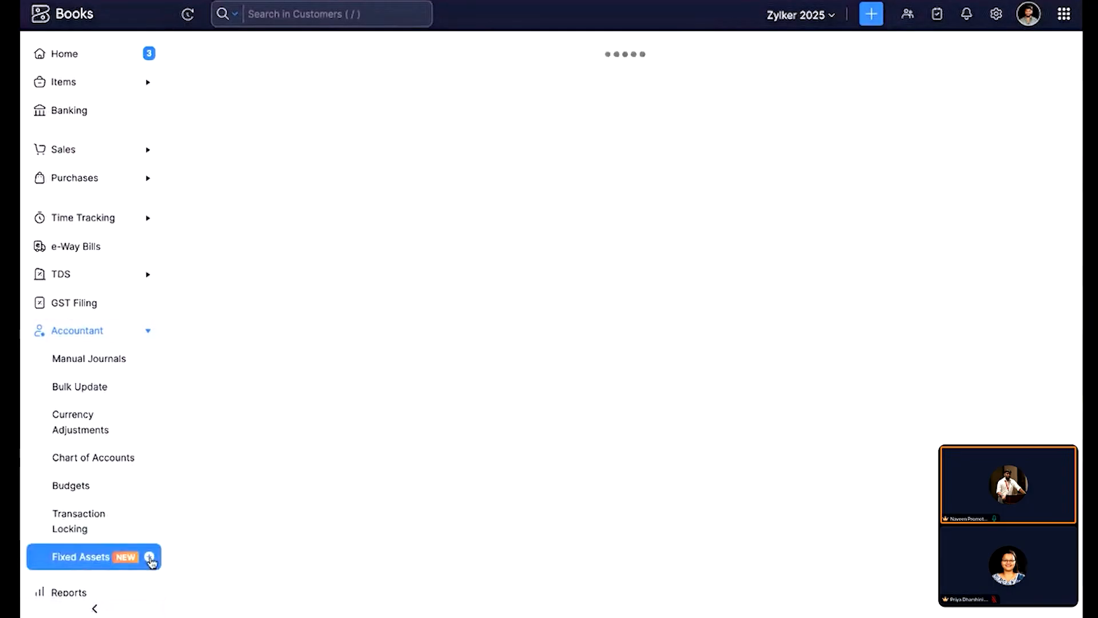
{"action": "scroll", "coordinate": [696, 366], "scroll_direction": "down", "scroll_amount": 2}
{"action": "scroll", "coordinate": [696, 367], "scroll_direction": "down", "scroll_amount": 5}
{"action": "scroll", "coordinate": [520, 449], "scroll_direction": "up", "scroll_amount": 2}
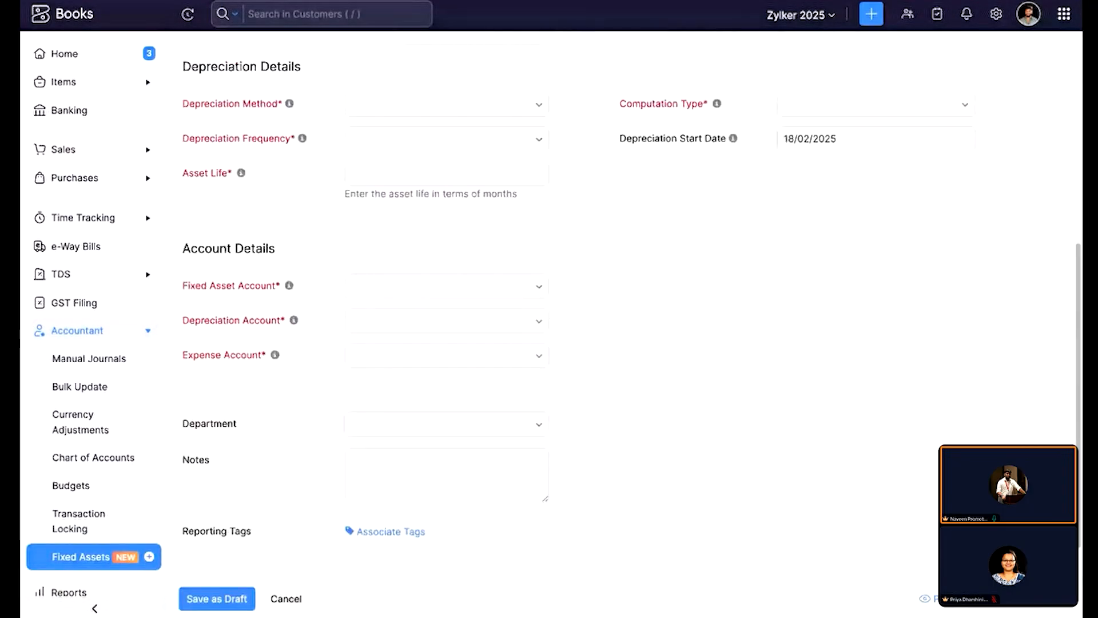
{"action": "left_click", "coordinate": [511, 485]}
{"action": "scroll", "coordinate": [492, 486], "scroll_direction": "down", "scroll_amount": 2}
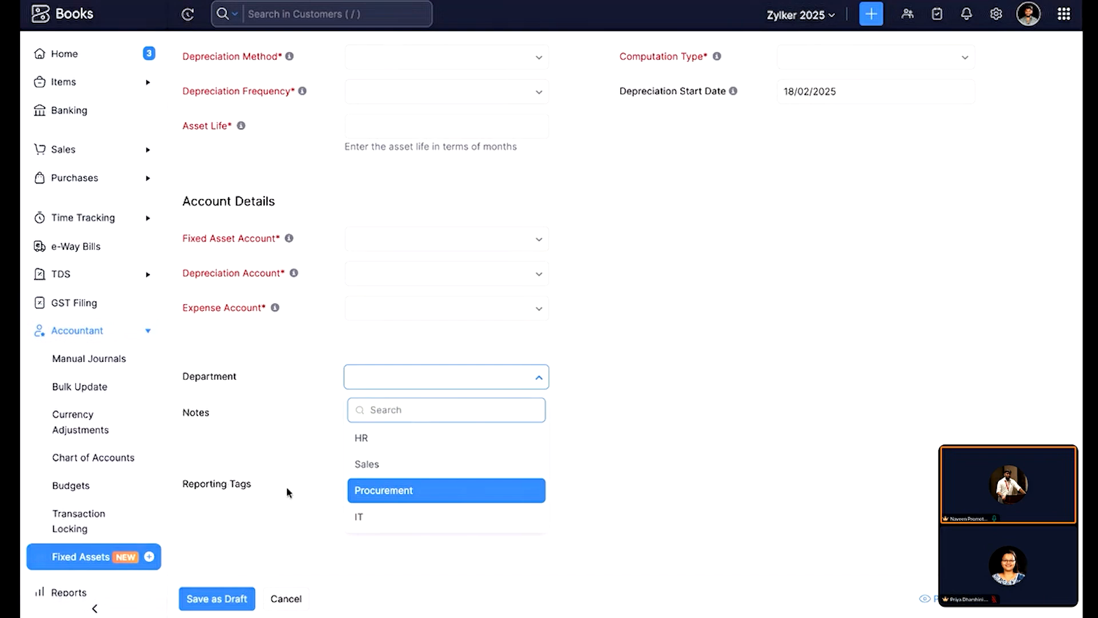
{"action": "left_click", "coordinate": [305, 490]}
Step: View the reporting tags available to associate with the new fixed asset, and cancel both the tags dialog and the form
{"action": "left_click", "coordinate": [391, 484]}
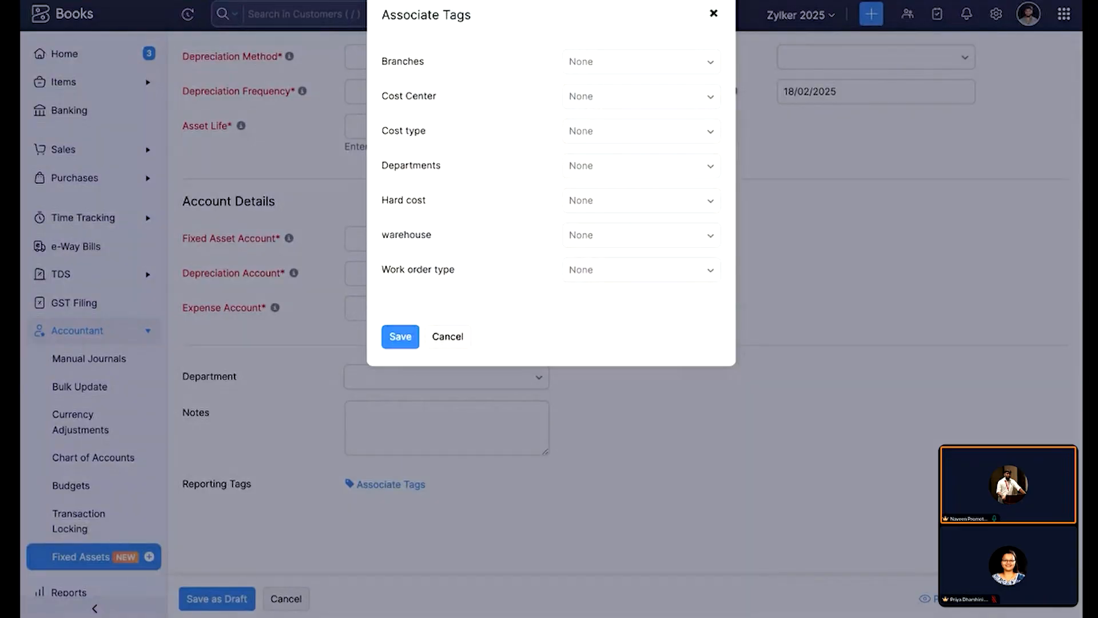
{"action": "left_click", "coordinate": [458, 337]}
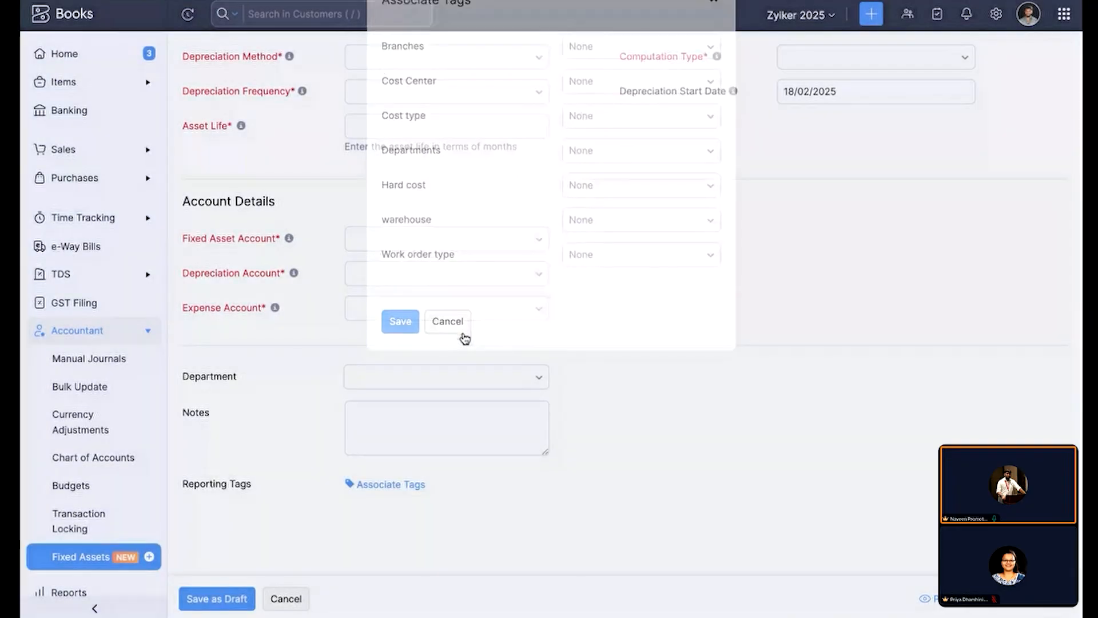
{"action": "left_click", "coordinate": [295, 606]}
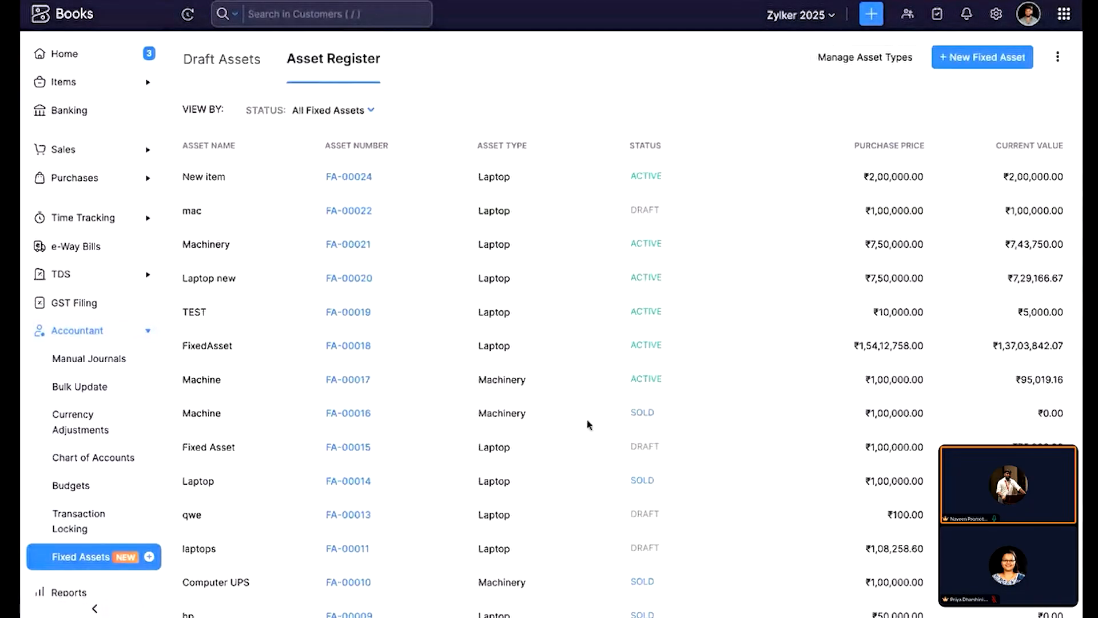
{"action": "key", "text": "super+Tab"}
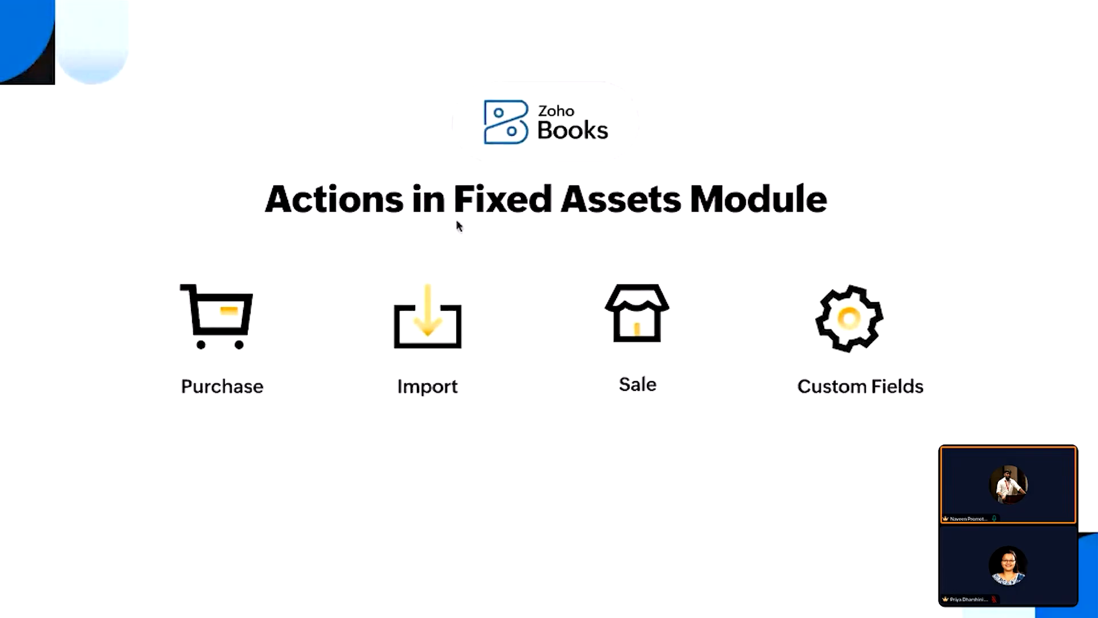
{"action": "key", "text": "Right"}
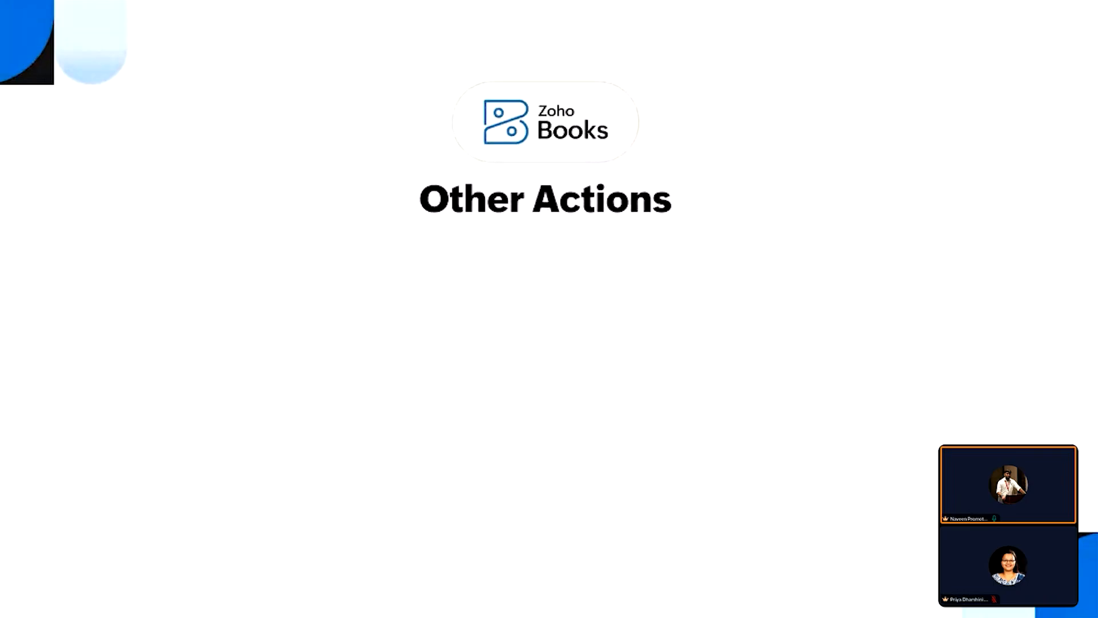
{"action": "key", "text": "Right"}
{"action": "key", "text": "Right"}
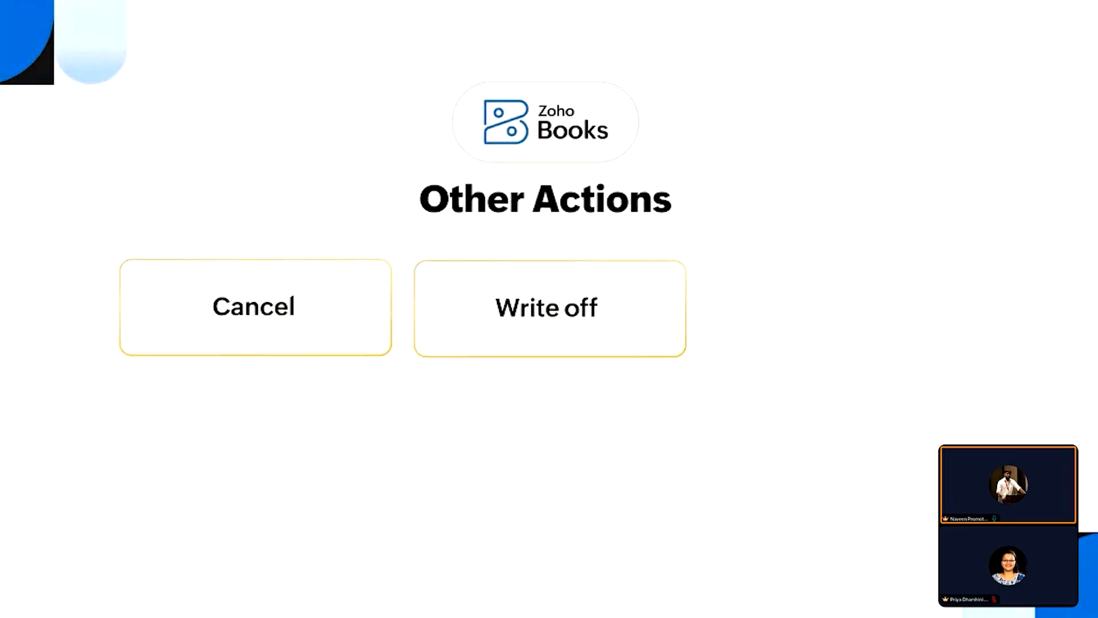
{"action": "key", "text": "Right"}
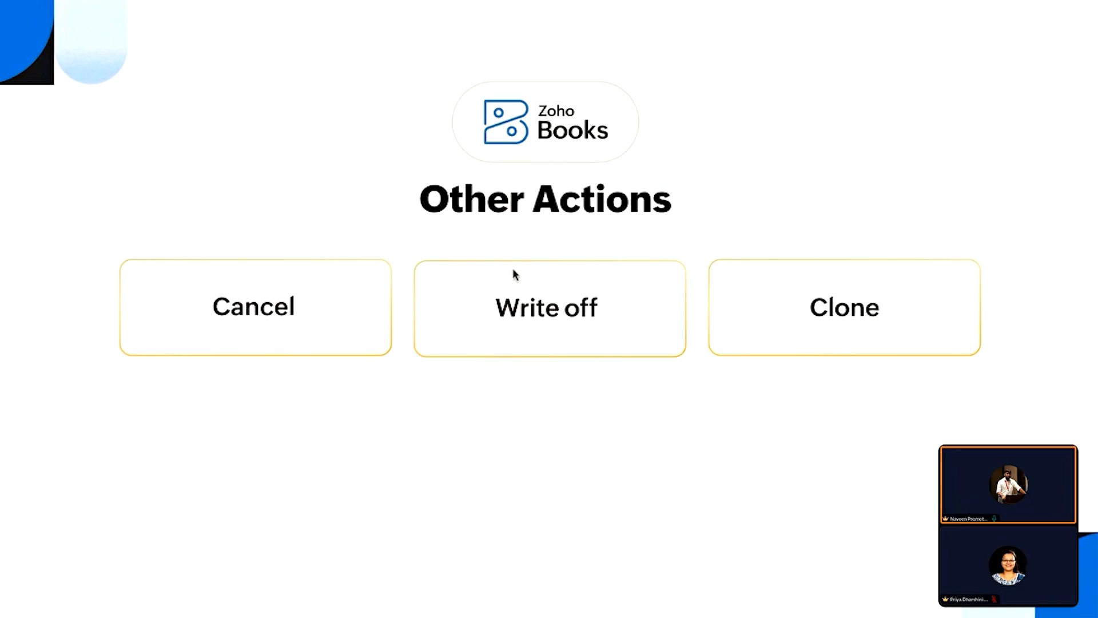
Step: Switch from the slides to Zoho Books and cancel the active New item fixed asset, confirming the cancellation
{"action": "key", "text": "super+Tab"}
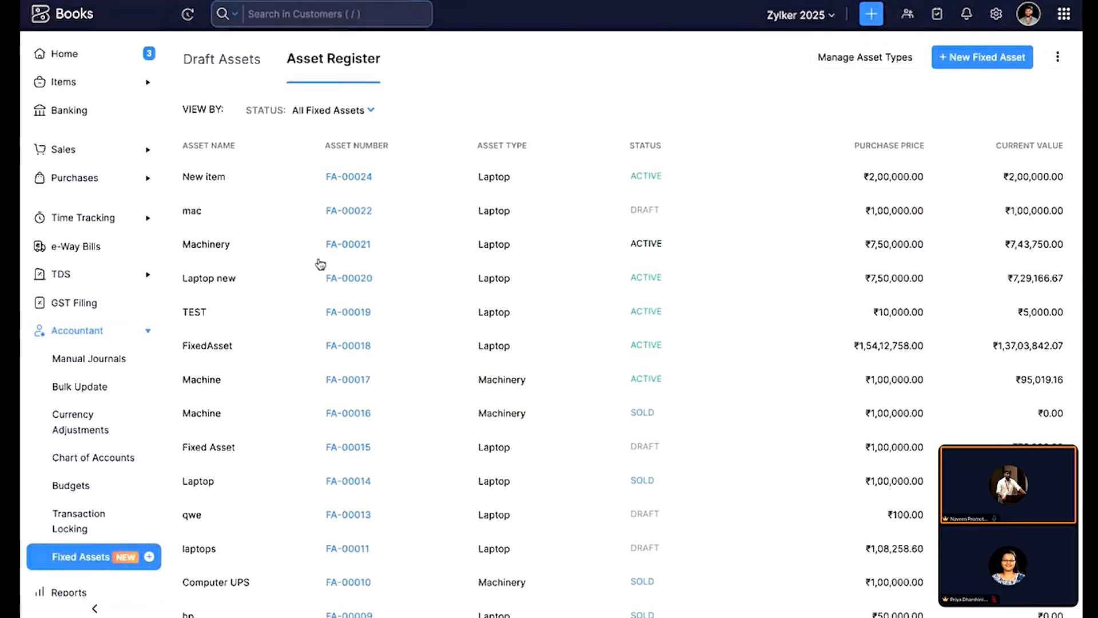
{"action": "left_click", "coordinate": [492, 177]}
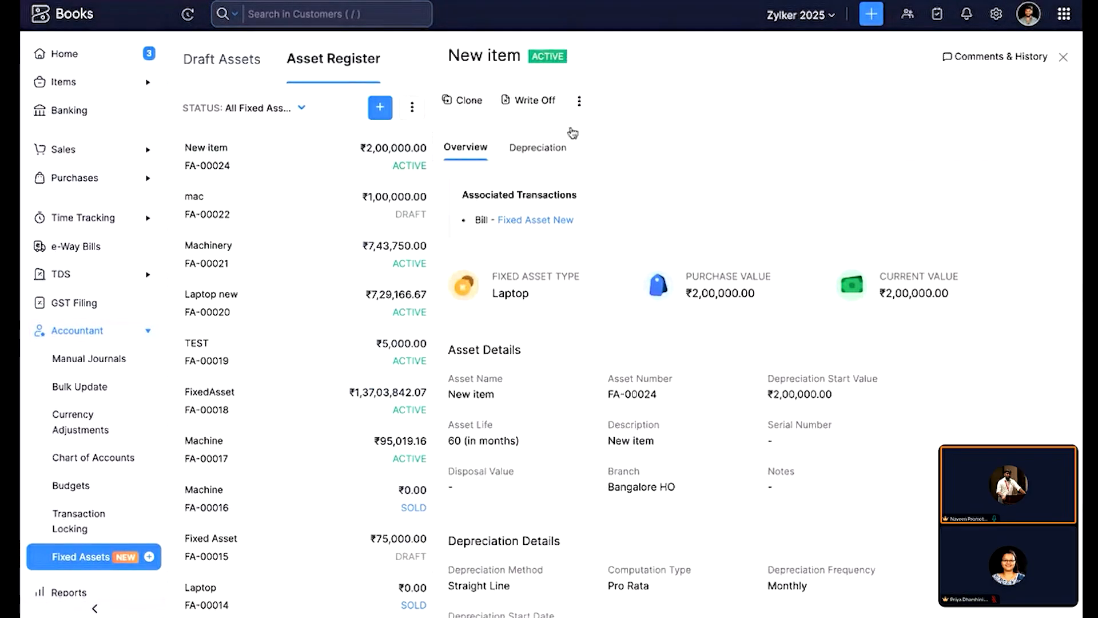
{"action": "left_click", "coordinate": [579, 102]}
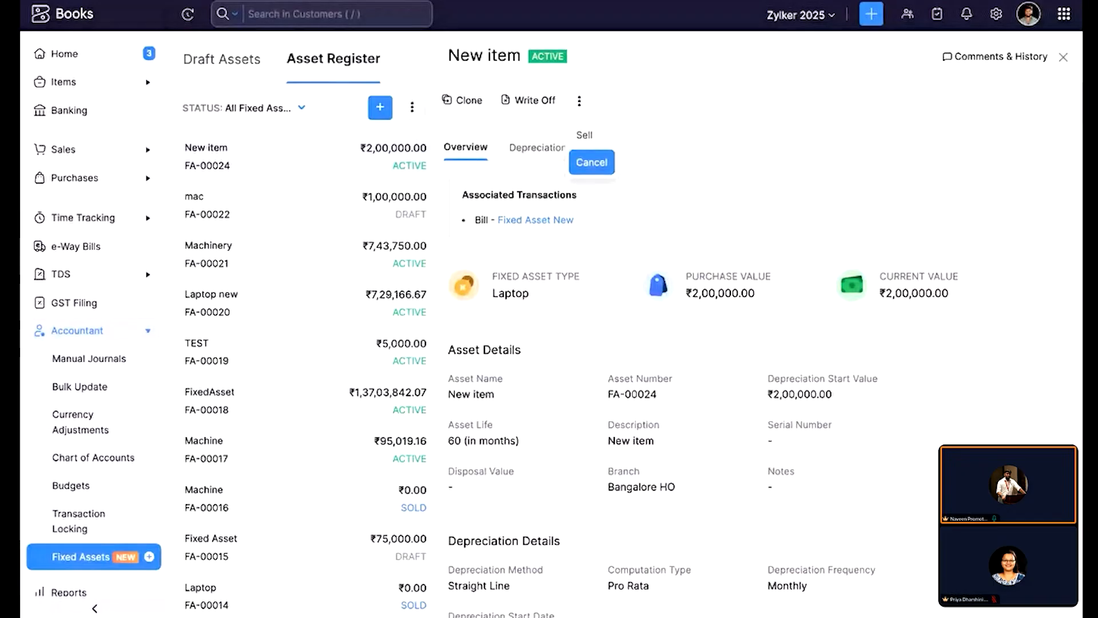
{"action": "left_click", "coordinate": [594, 163]}
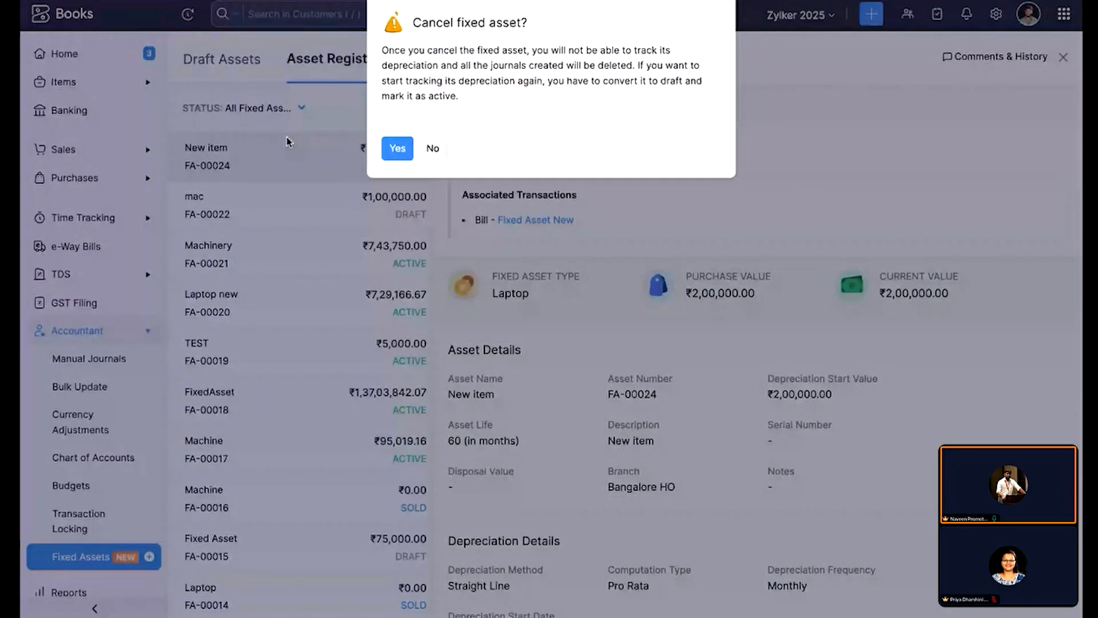
{"action": "left_click", "coordinate": [398, 147]}
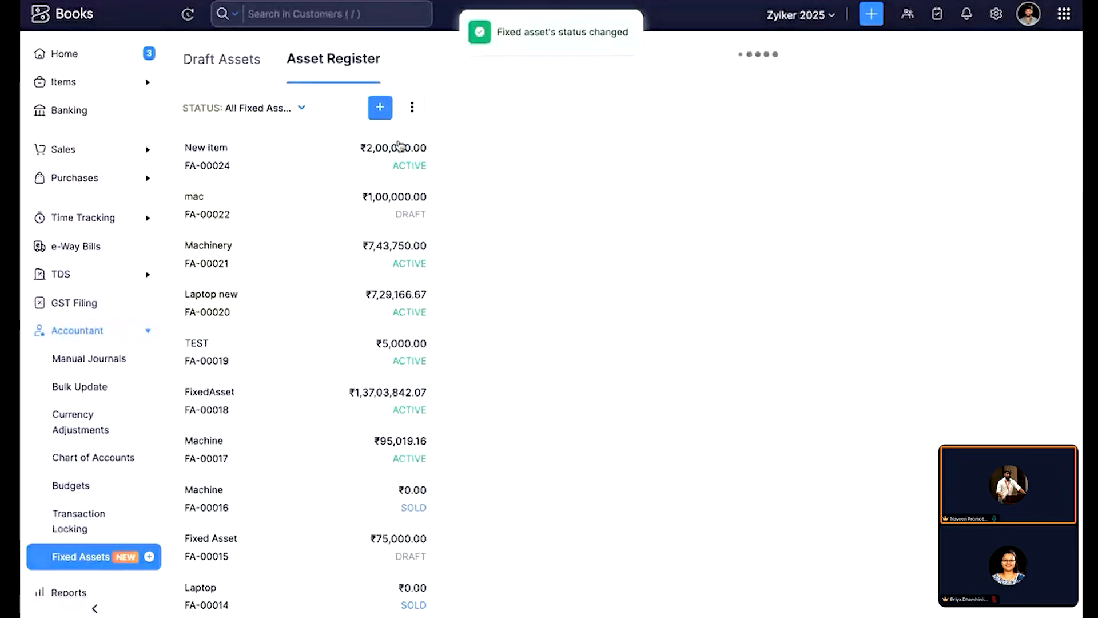
Step: Convert the canceled New item asset to draft, and look through its edit form without saving
{"action": "left_click", "coordinate": [478, 104]}
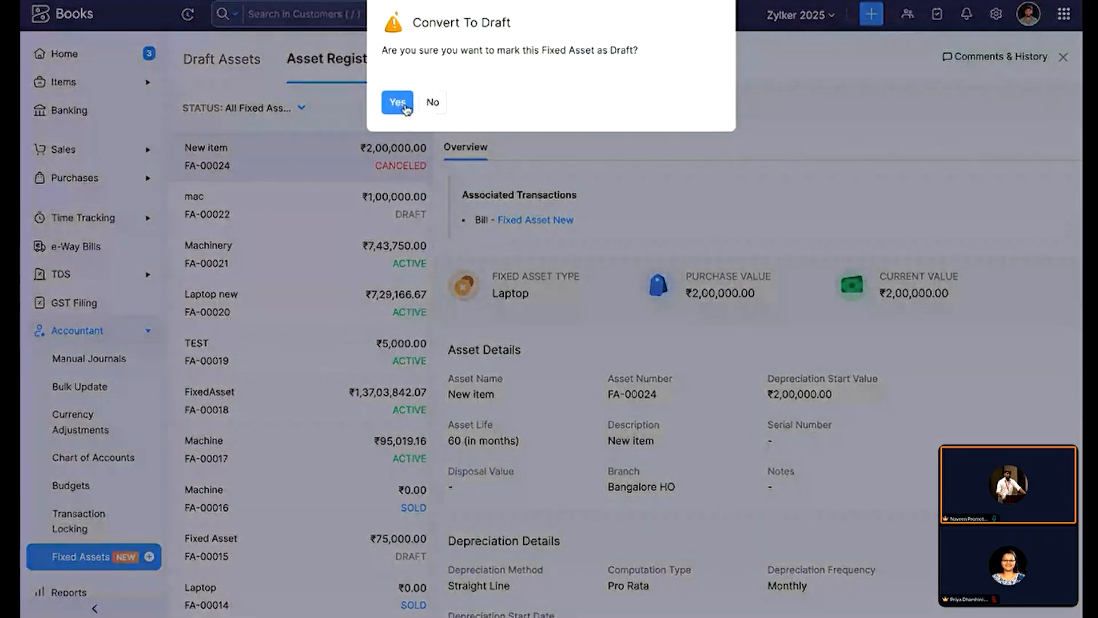
{"action": "left_click", "coordinate": [398, 90]}
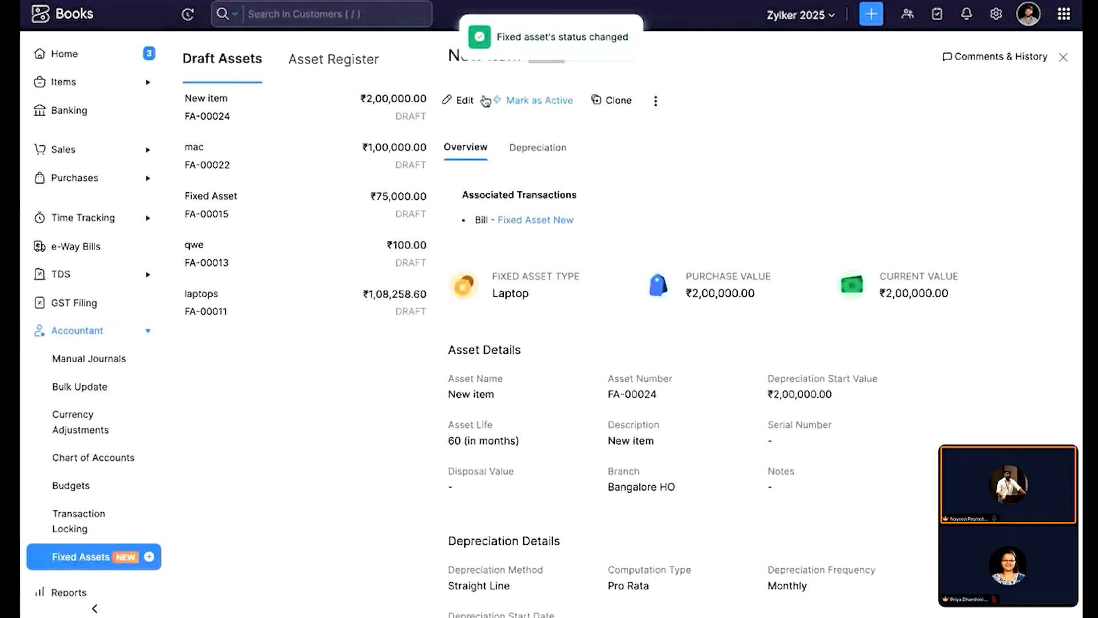
{"action": "left_click", "coordinate": [458, 101]}
{"action": "scroll", "coordinate": [510, 314], "scroll_direction": "down", "scroll_amount": 7}
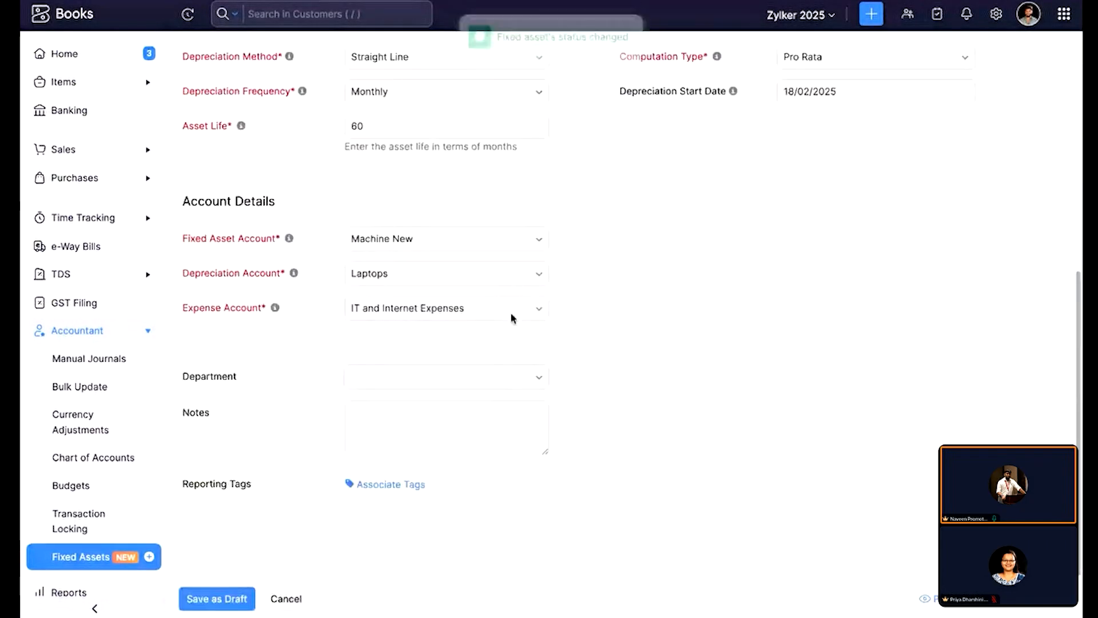
{"action": "left_click", "coordinate": [292, 602]}
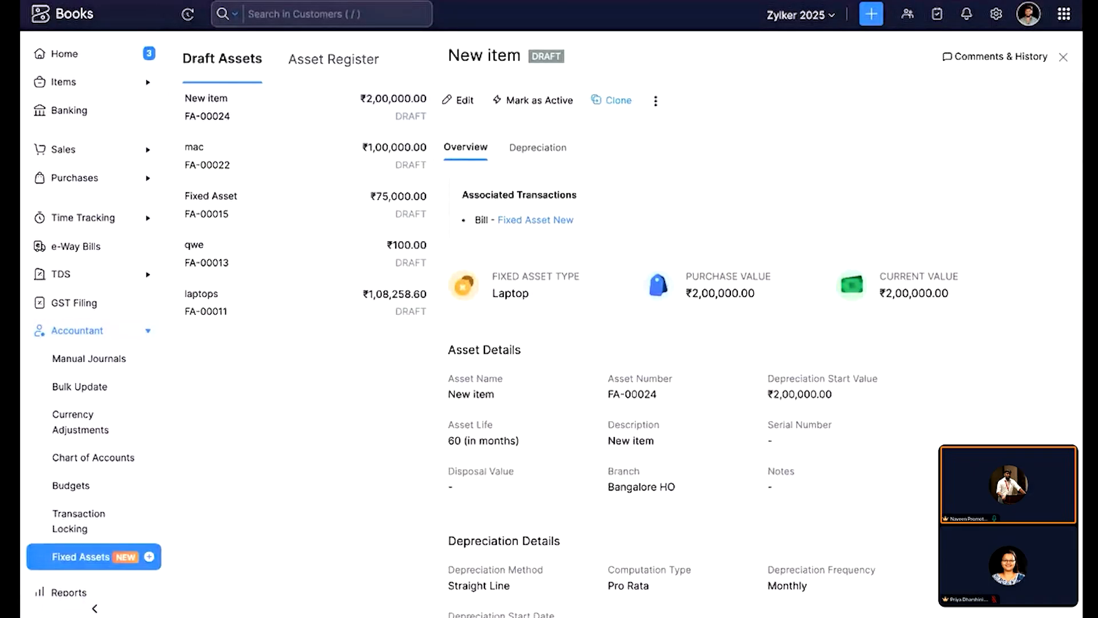
Step: Clone the draft New item asset to examine the prefilled new fixed asset form, and cancel the form
{"action": "left_click", "coordinate": [612, 100]}
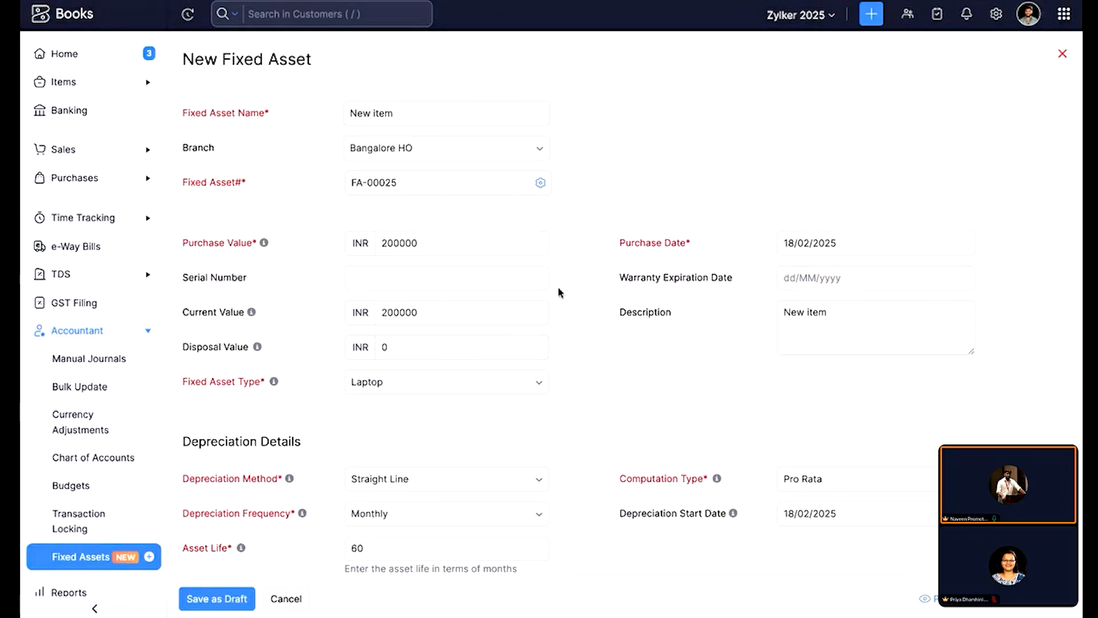
{"action": "left_click", "coordinate": [499, 123]}
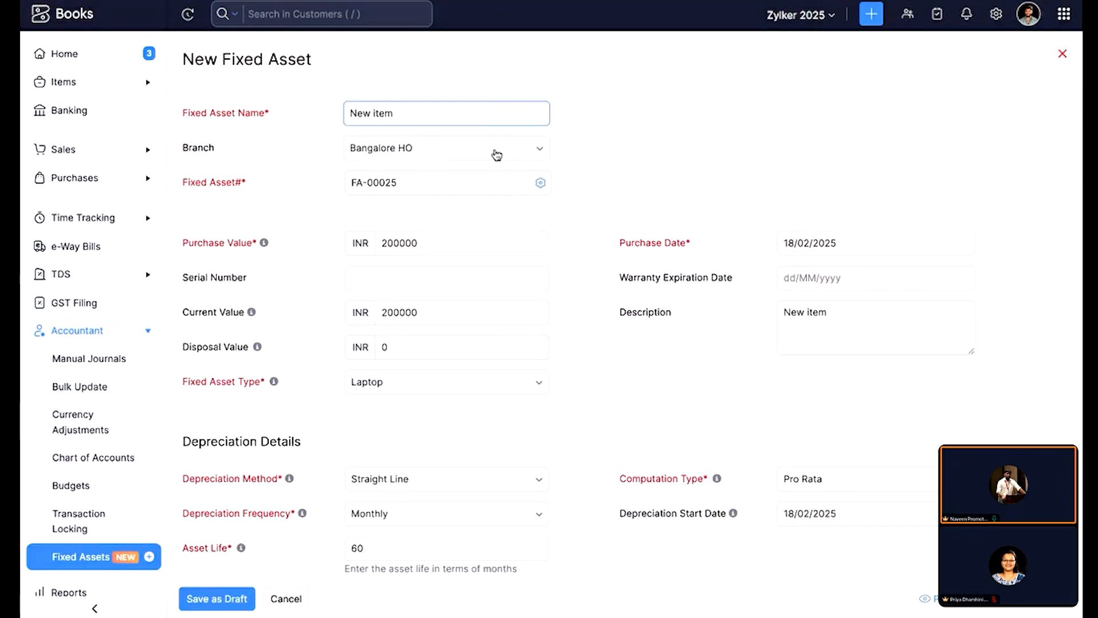
{"action": "scroll", "coordinate": [496, 223], "scroll_direction": "down", "scroll_amount": 1}
{"action": "left_click", "coordinate": [495, 222]}
{"action": "scroll", "coordinate": [495, 223], "scroll_direction": "up", "scroll_amount": 1}
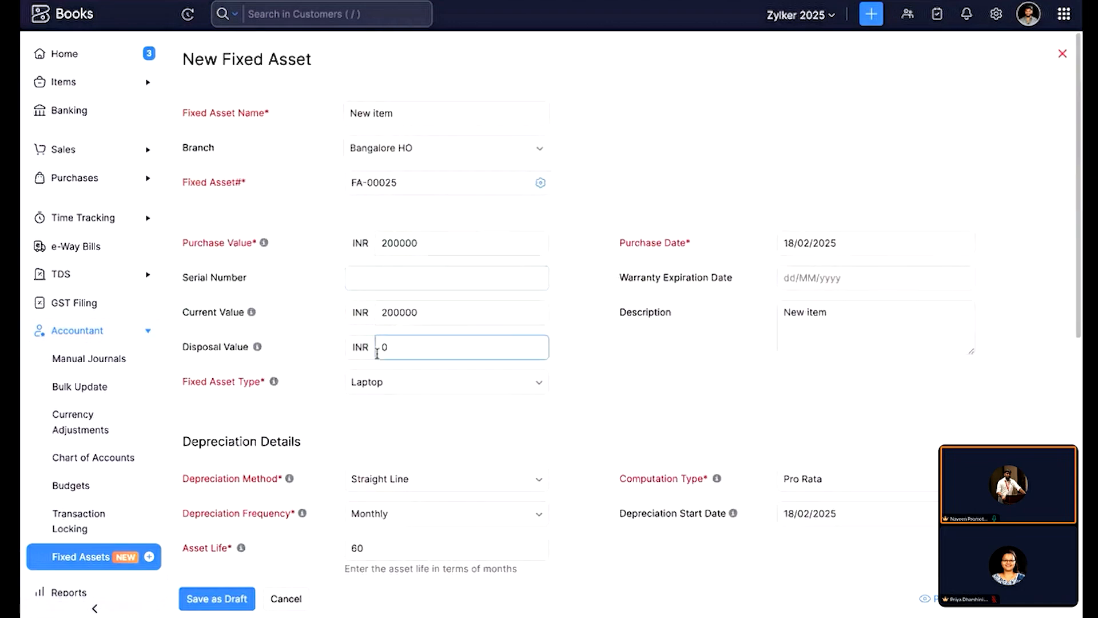
{"action": "left_click", "coordinate": [283, 601]}
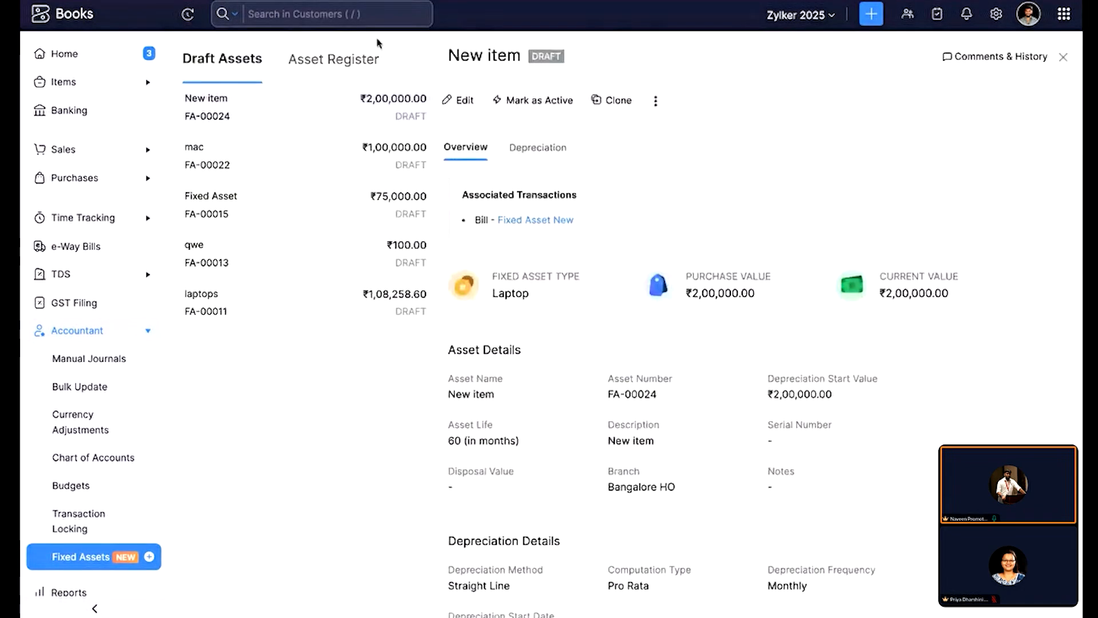
Step: Start a write-off of the active Machinery asset with Advertising And Marketing as expense account, view the date picker, and cancel it
{"action": "left_click", "coordinate": [350, 59]}
{"action": "left_click", "coordinate": [699, 178]}
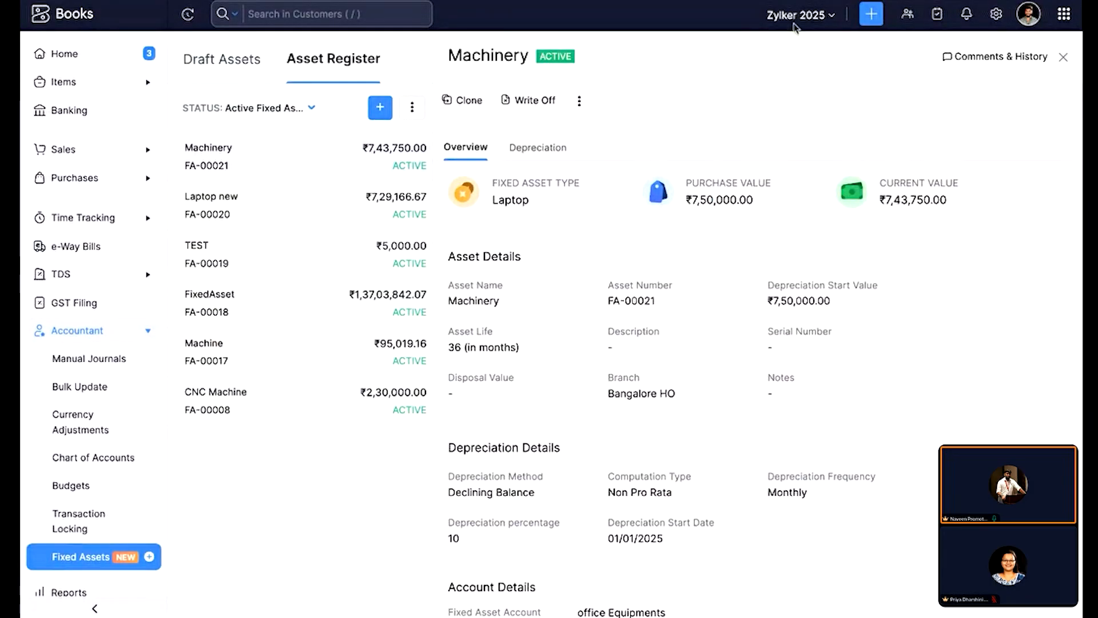
{"action": "left_click", "coordinate": [548, 99]}
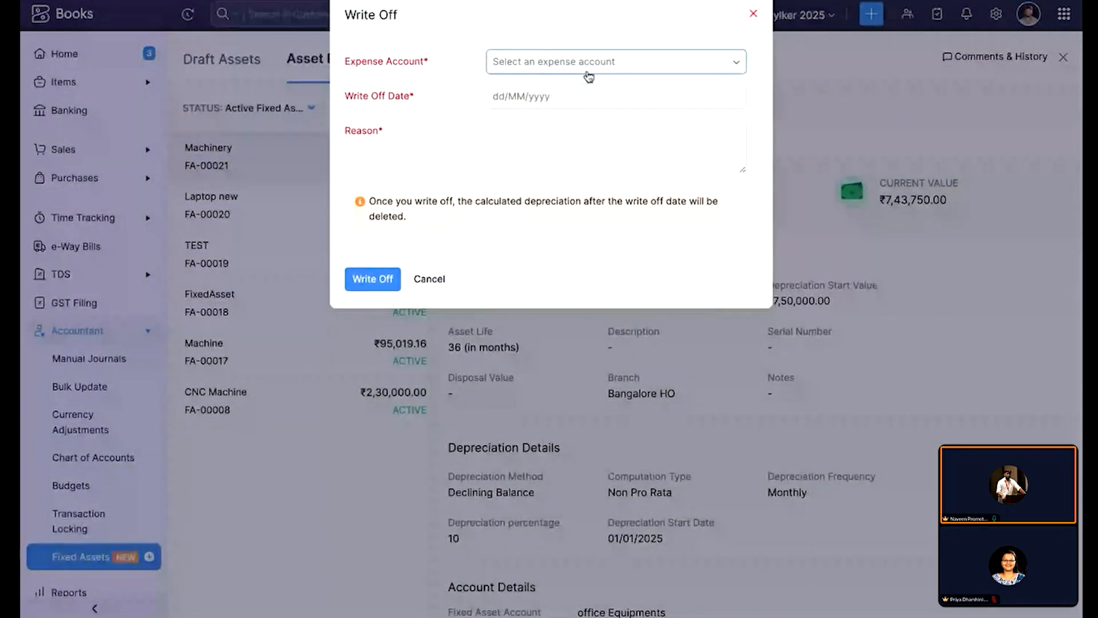
{"action": "left_click", "coordinate": [588, 75]}
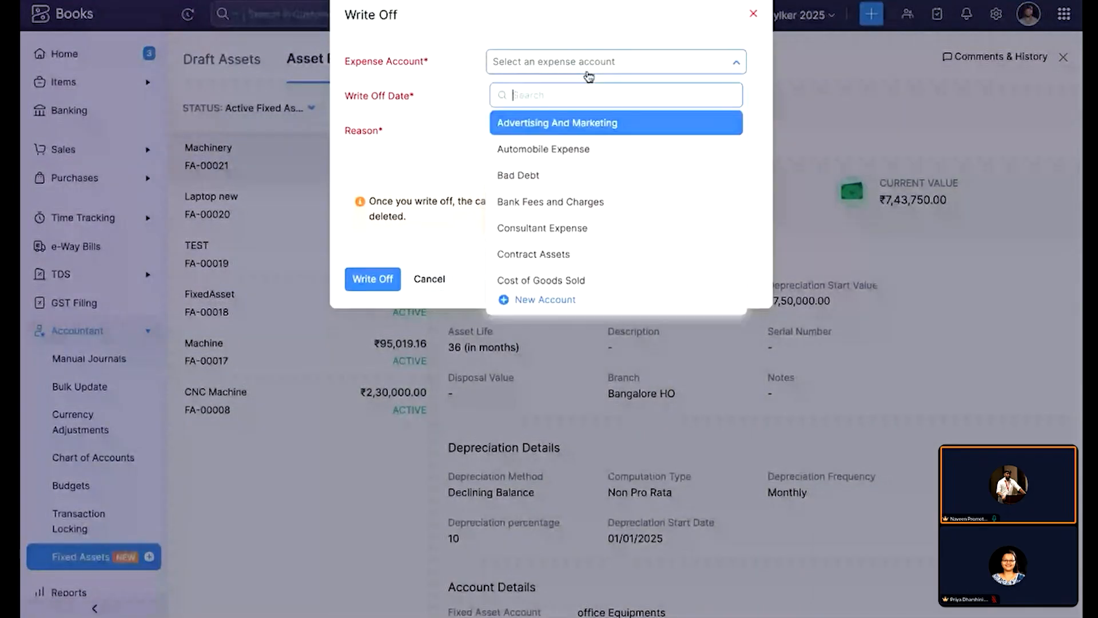
{"action": "left_click", "coordinate": [569, 115]}
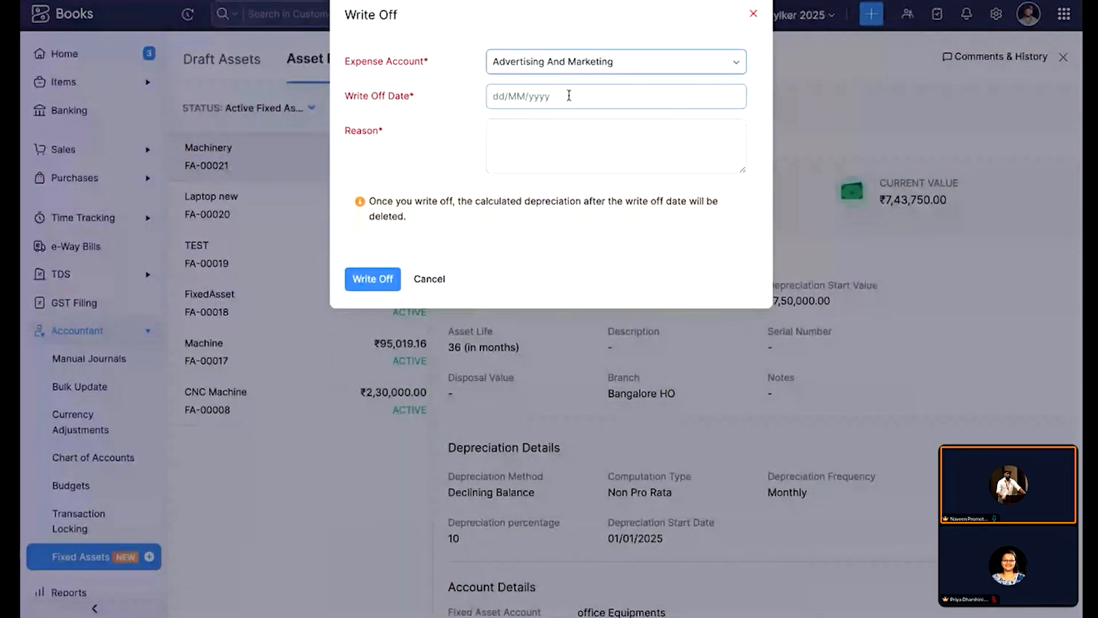
{"action": "left_click", "coordinate": [568, 95]}
{"action": "left_click", "coordinate": [423, 177]}
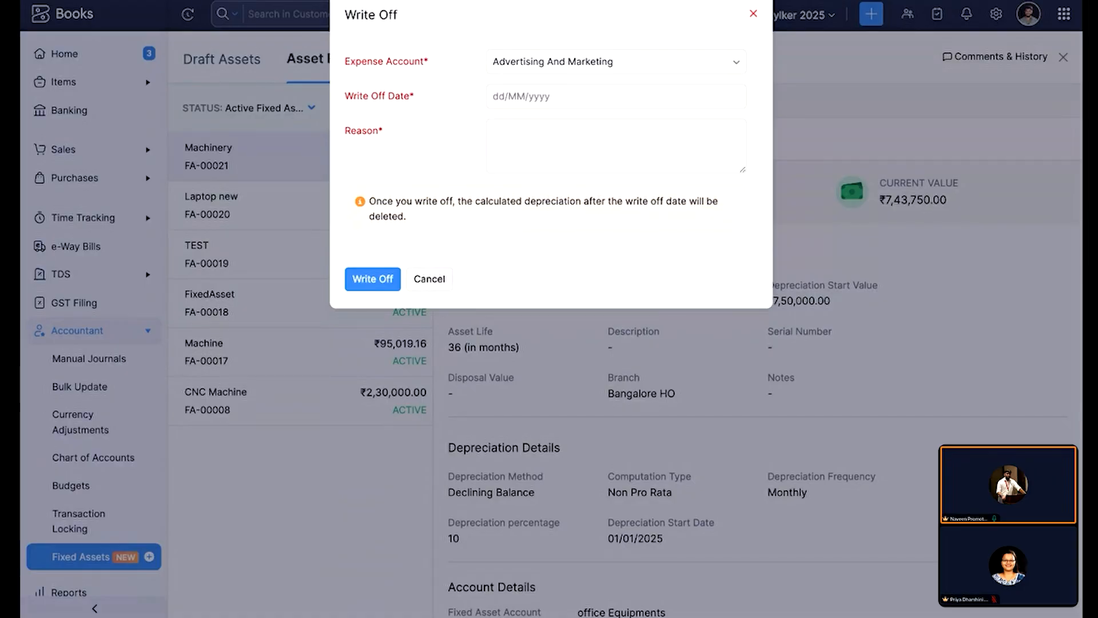
{"action": "left_click", "coordinate": [500, 103]}
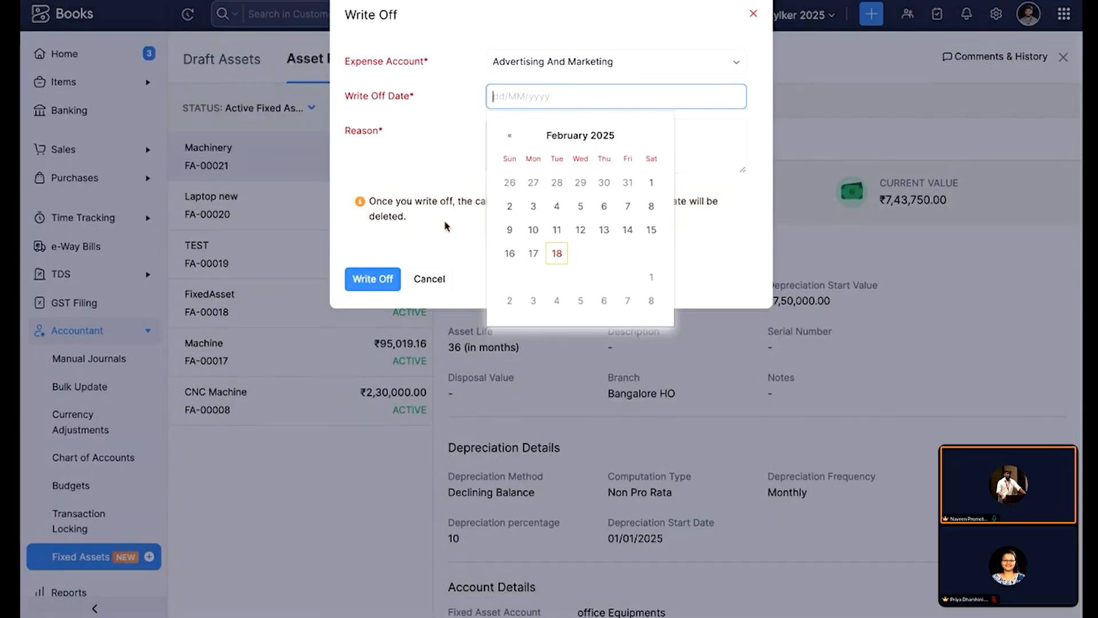
{"action": "left_click", "coordinate": [430, 278]}
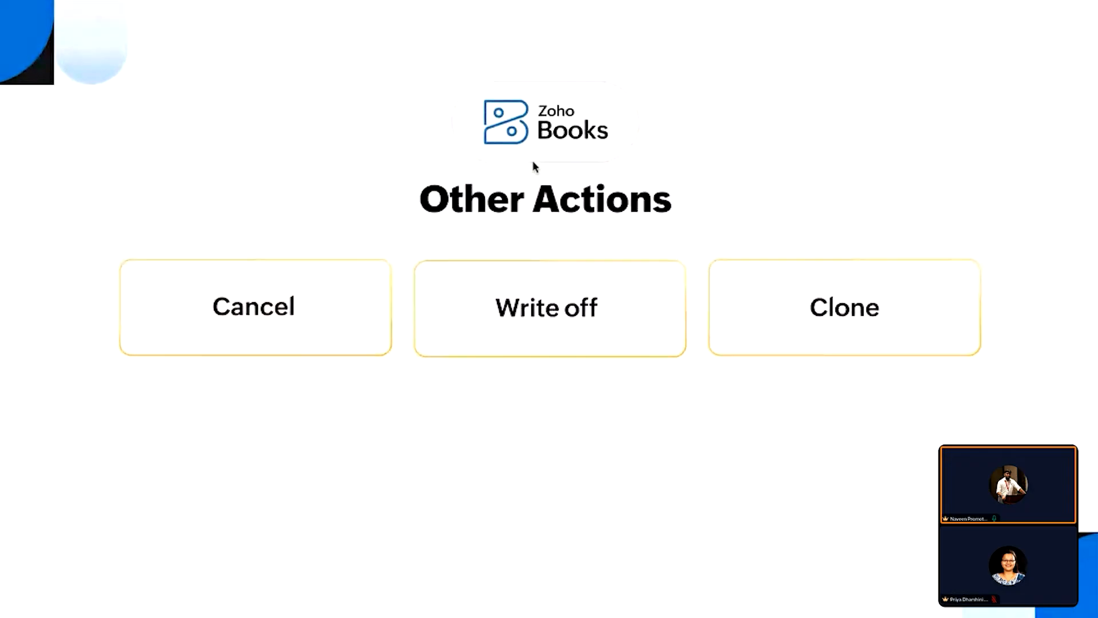
{"action": "key", "text": "Right"}
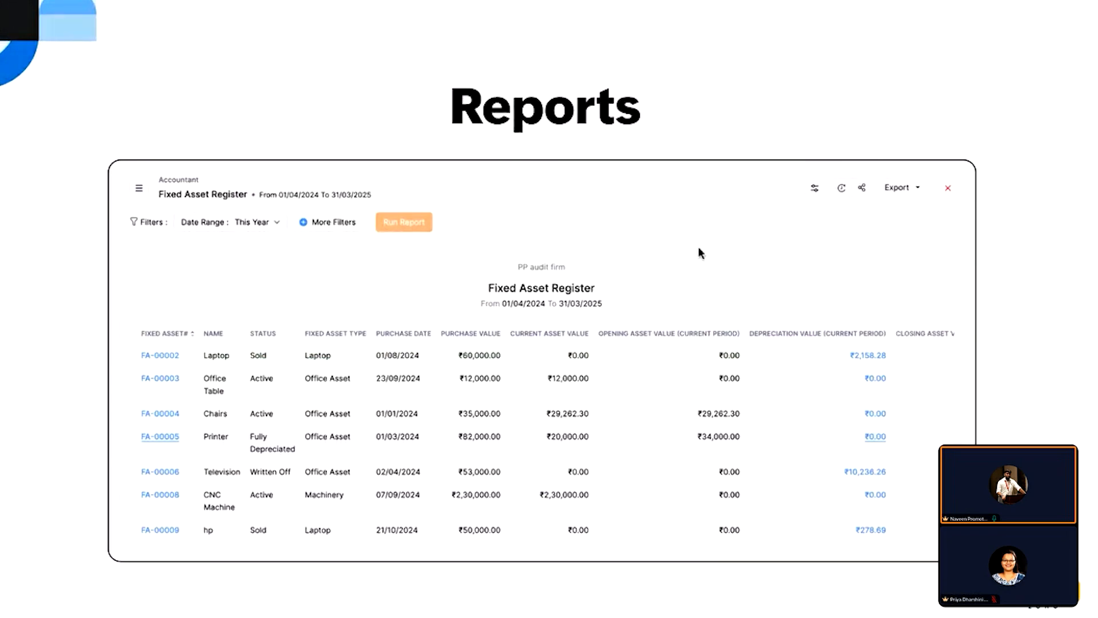
{"action": "key", "text": "Right"}
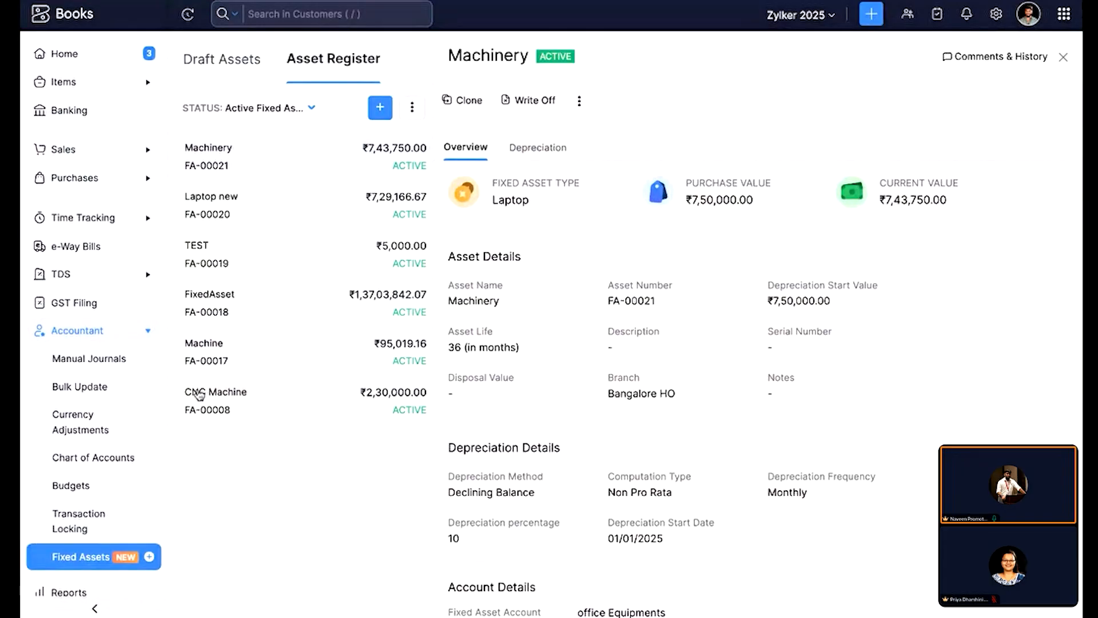
Step: Search the reports for "fixed", open the Fixed Asset Register report, view its export formats, and close the report
{"action": "scroll", "coordinate": [134, 491], "scroll_direction": "down", "scroll_amount": 3}
{"action": "left_click", "coordinate": [97, 418]}
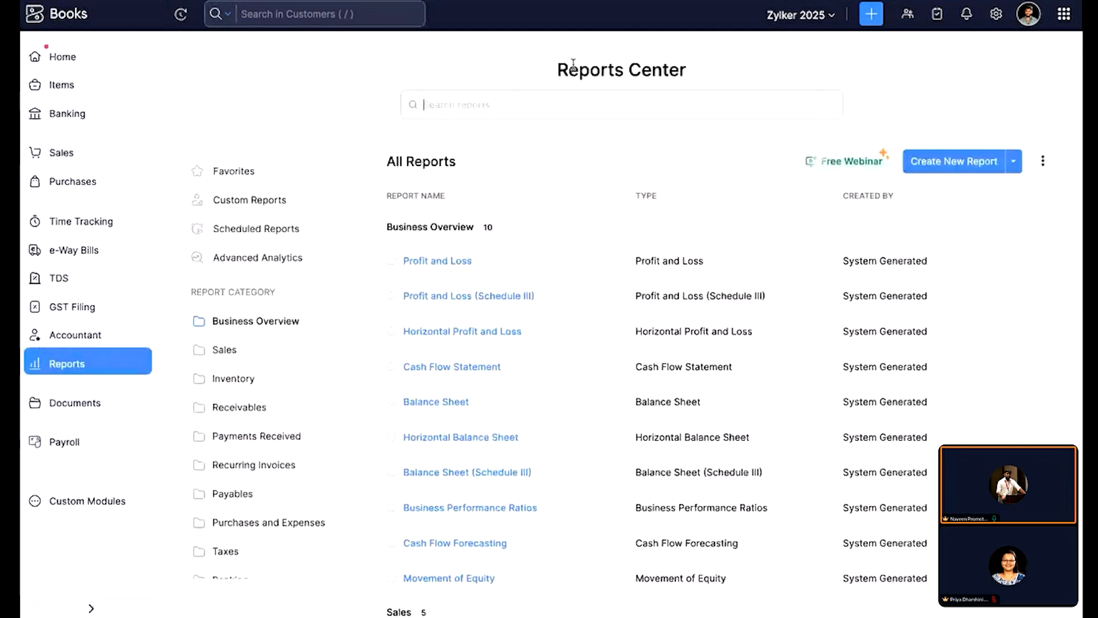
{"action": "left_click", "coordinate": [533, 115]}
{"action": "type", "text": "fixed"}
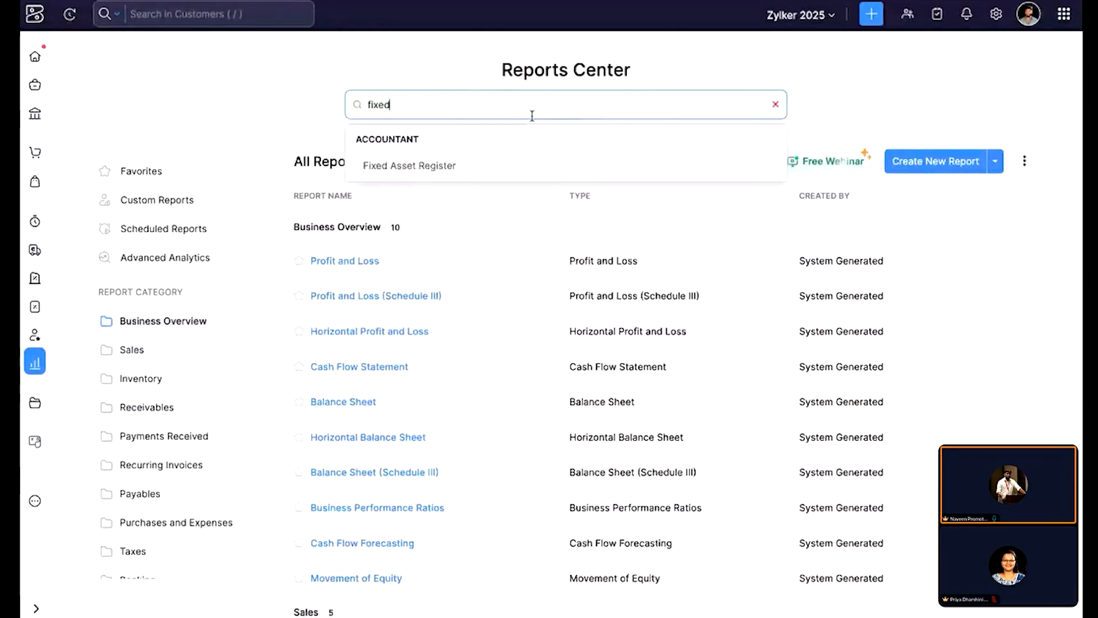
{"action": "left_click", "coordinate": [481, 170]}
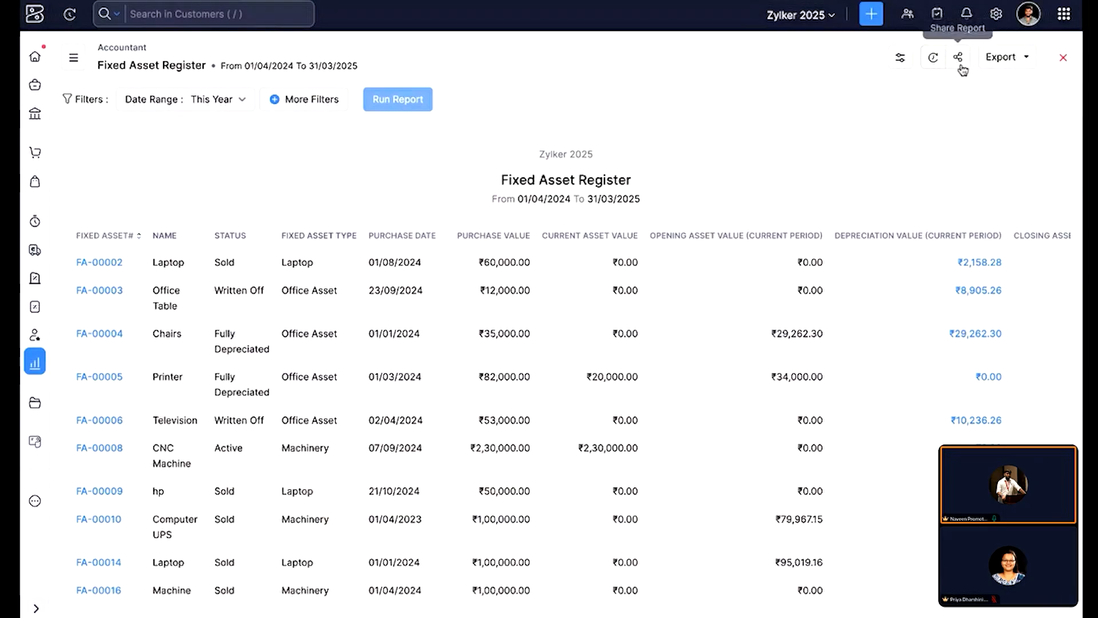
{"action": "left_click", "coordinate": [1001, 62]}
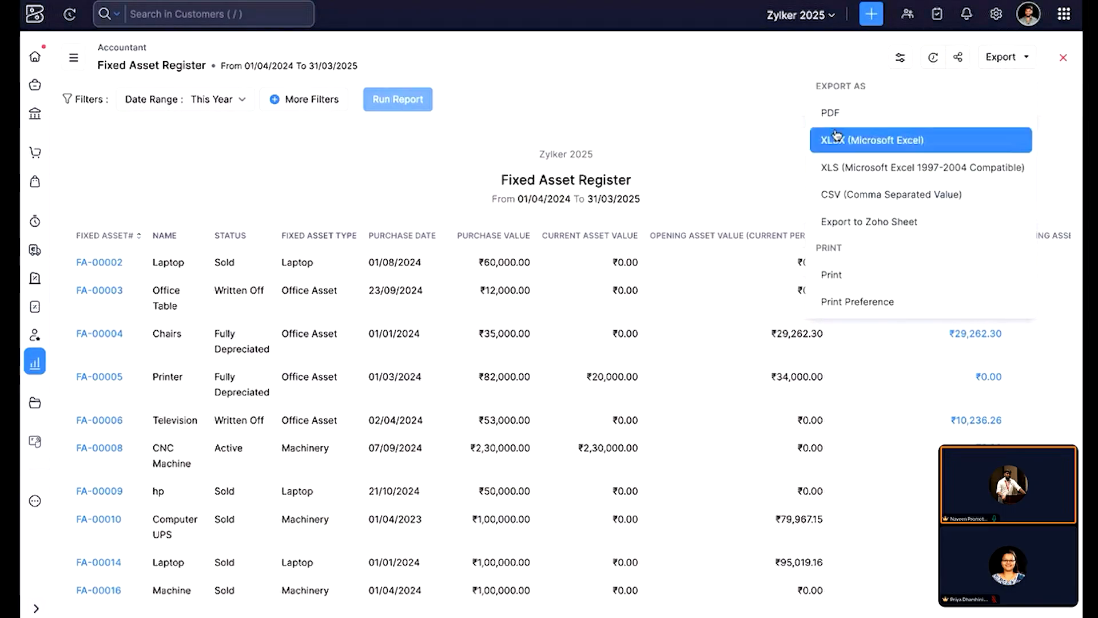
{"action": "left_click", "coordinate": [1063, 57]}
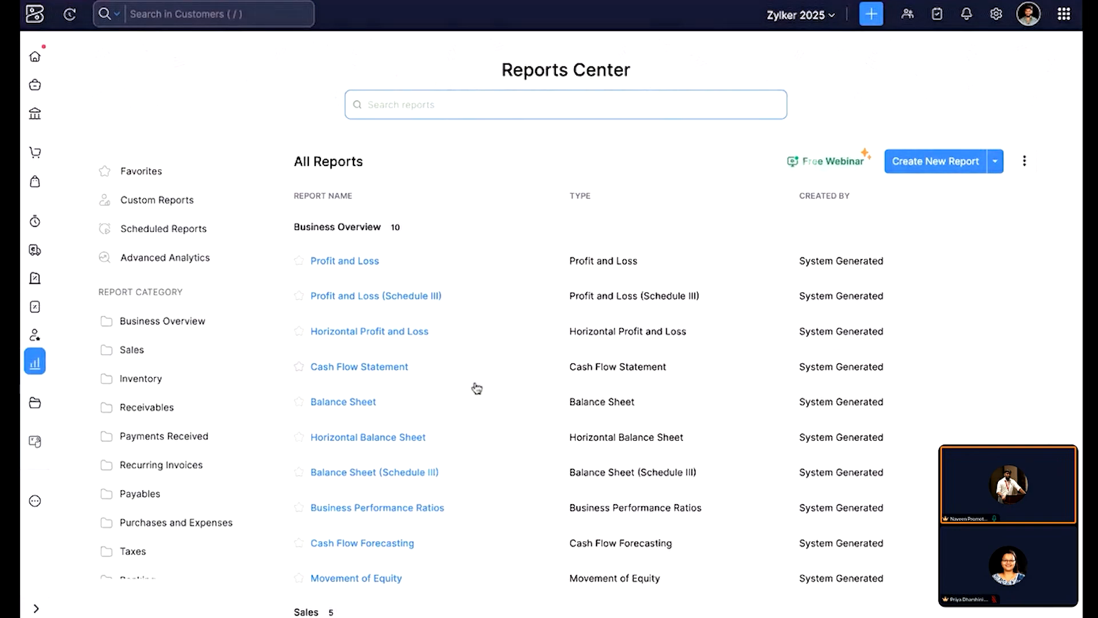
Step: Open the Cash Flow Statement, view the transactions behind its Depreciation And Amortisation adjustment, and close the report
{"action": "left_click", "coordinate": [385, 370]}
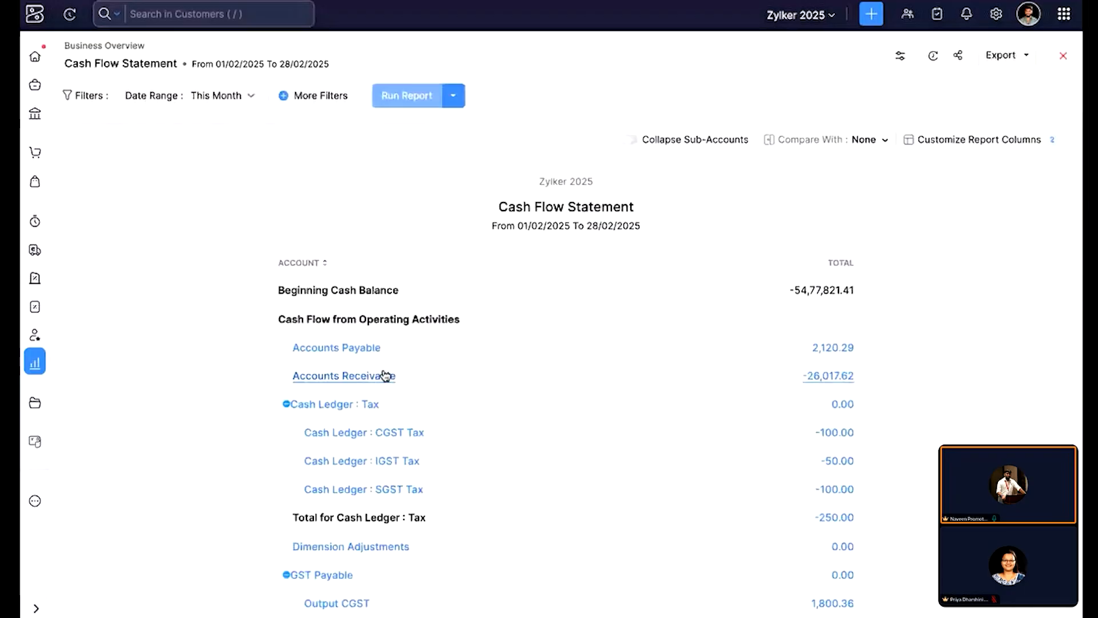
{"action": "scroll", "coordinate": [386, 376], "scroll_direction": "down", "scroll_amount": 10}
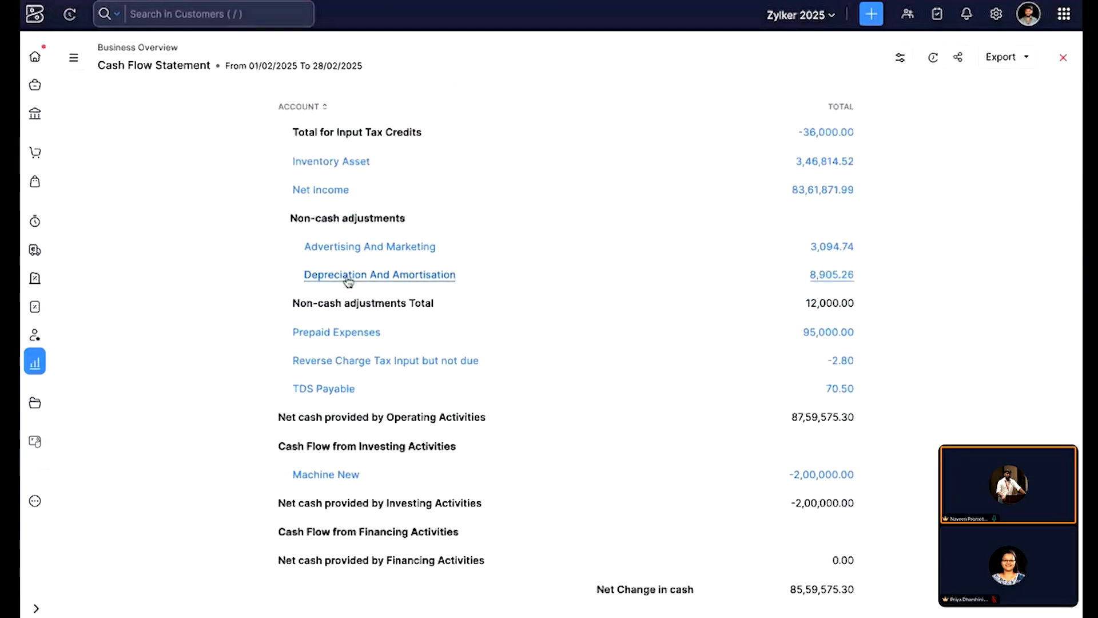
{"action": "left_click", "coordinate": [348, 277]}
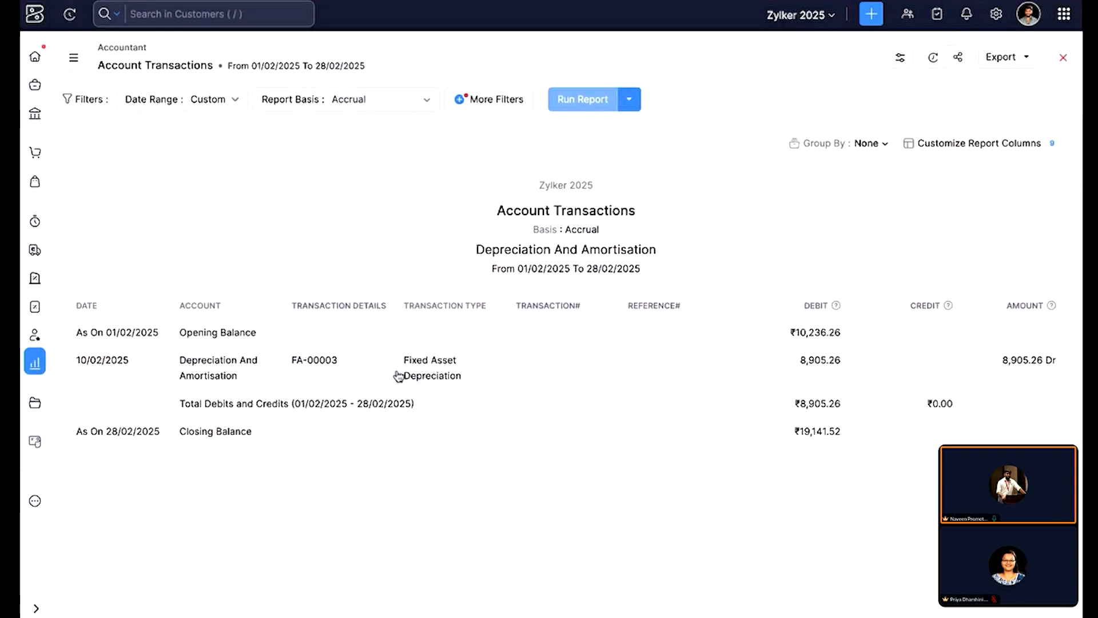
{"action": "left_click", "coordinate": [1062, 59]}
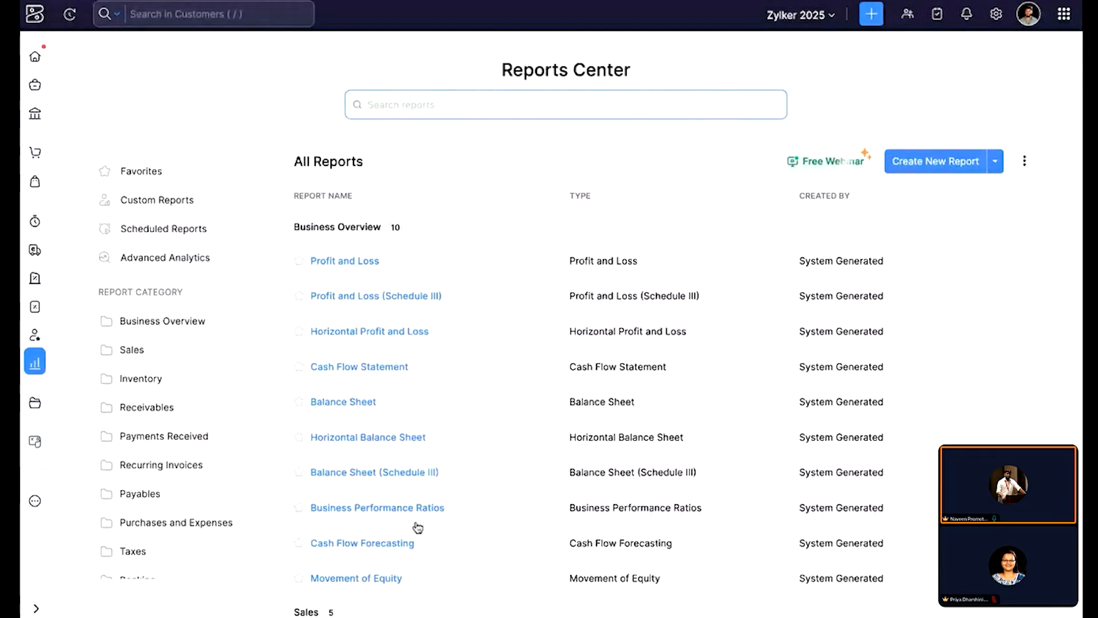
Step: Open the Cash Flow Forecasting report, examine its monthly operating, investing and financing projections, and close it
{"action": "left_click", "coordinate": [395, 544]}
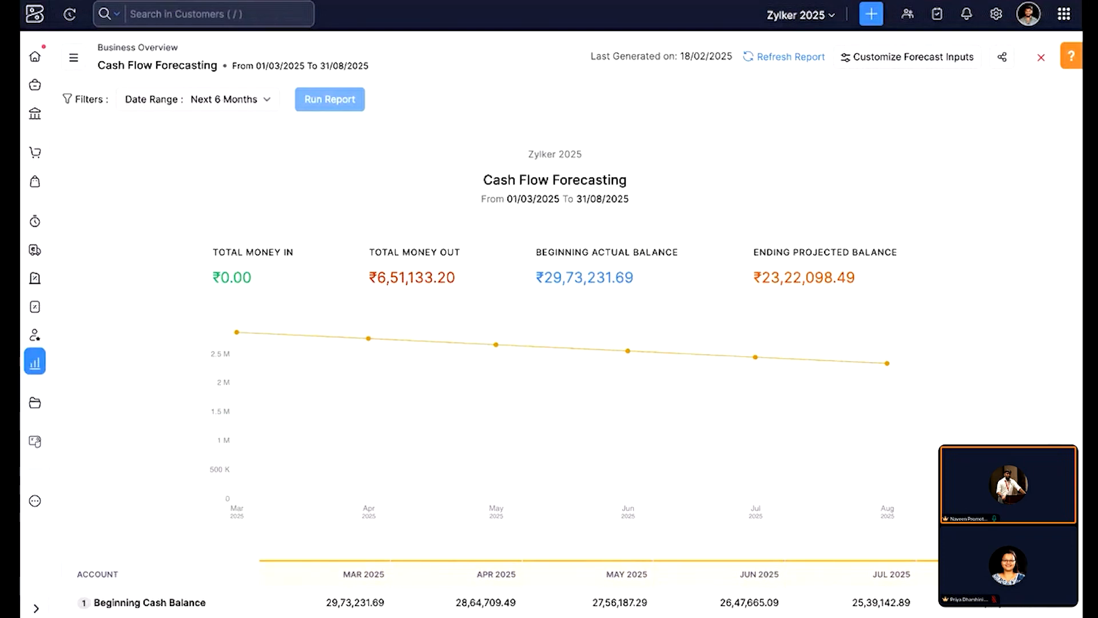
{"action": "scroll", "coordinate": [563, 370], "scroll_direction": "down", "scroll_amount": 1}
{"action": "scroll", "coordinate": [563, 370], "scroll_direction": "down", "scroll_amount": 15}
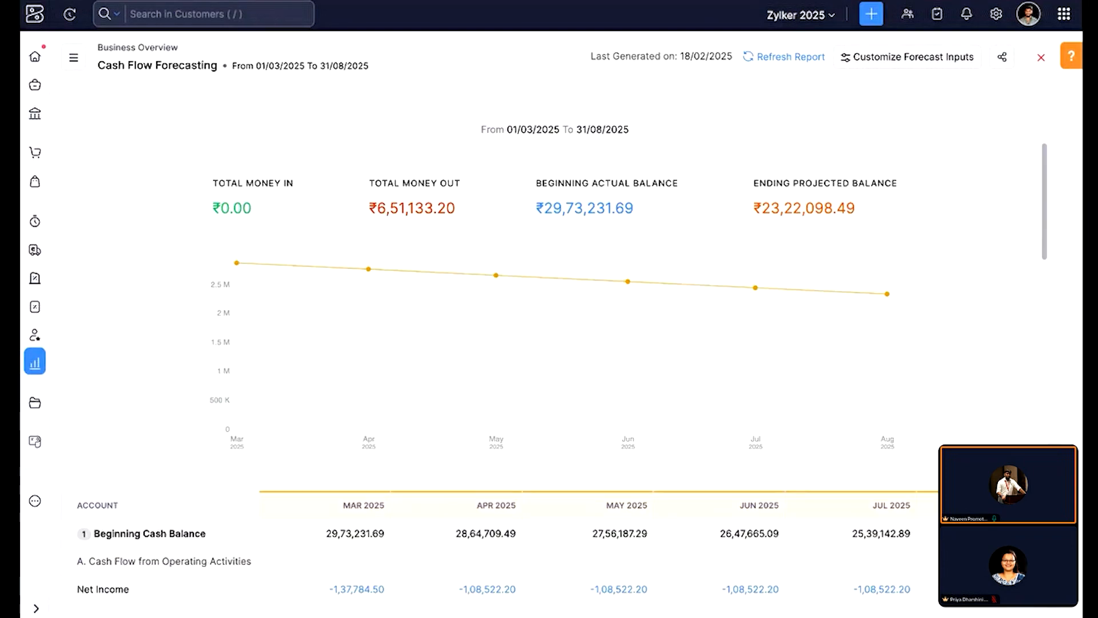
{"action": "scroll", "coordinate": [359, 389], "scroll_direction": "down", "scroll_amount": 8}
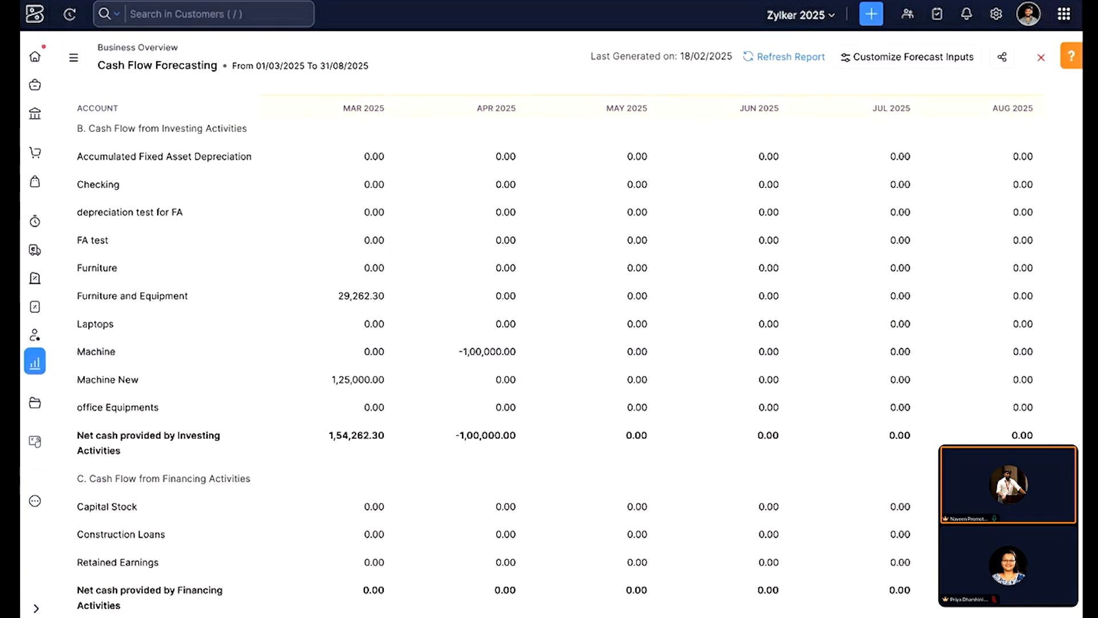
{"action": "scroll", "coordinate": [555, 355], "scroll_direction": "up", "scroll_amount": 10}
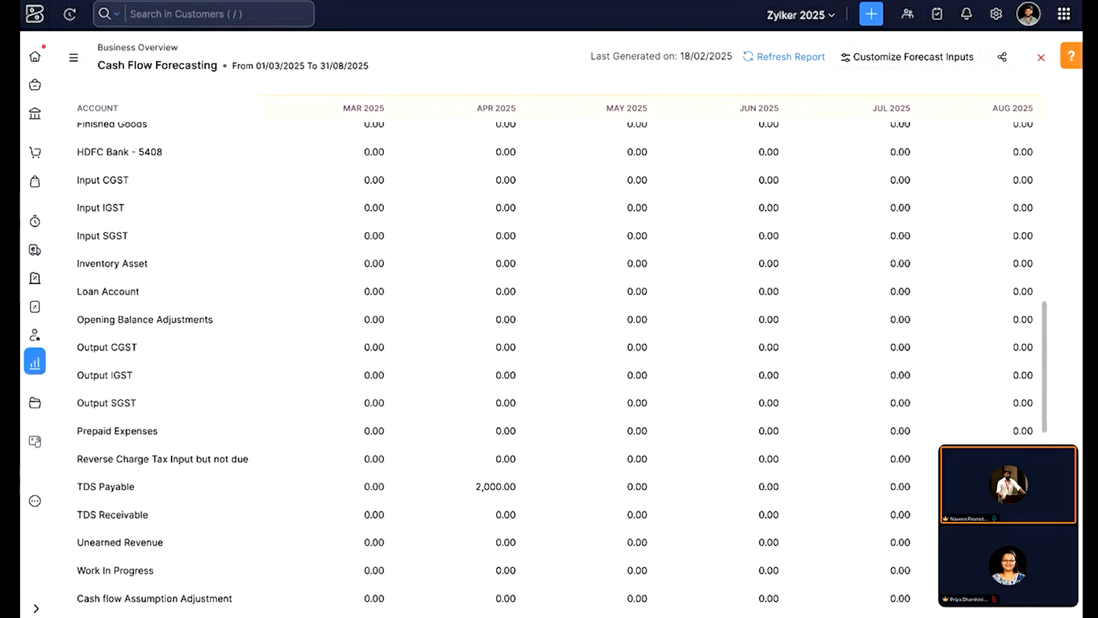
{"action": "scroll", "coordinate": [555, 355], "scroll_direction": "up", "scroll_amount": 10}
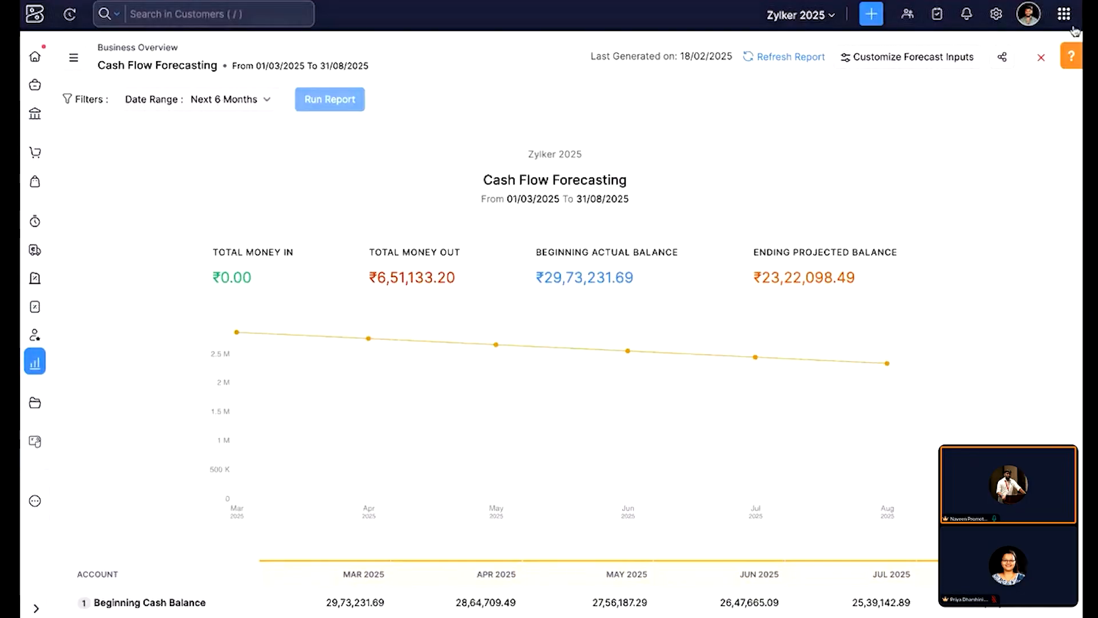
{"action": "left_click", "coordinate": [1044, 57]}
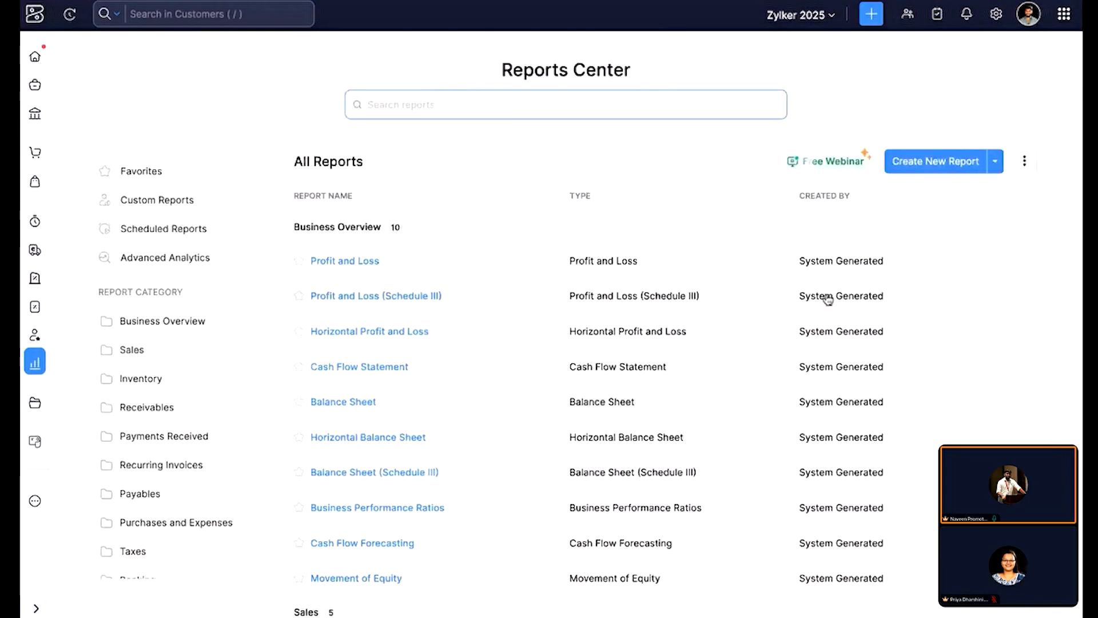